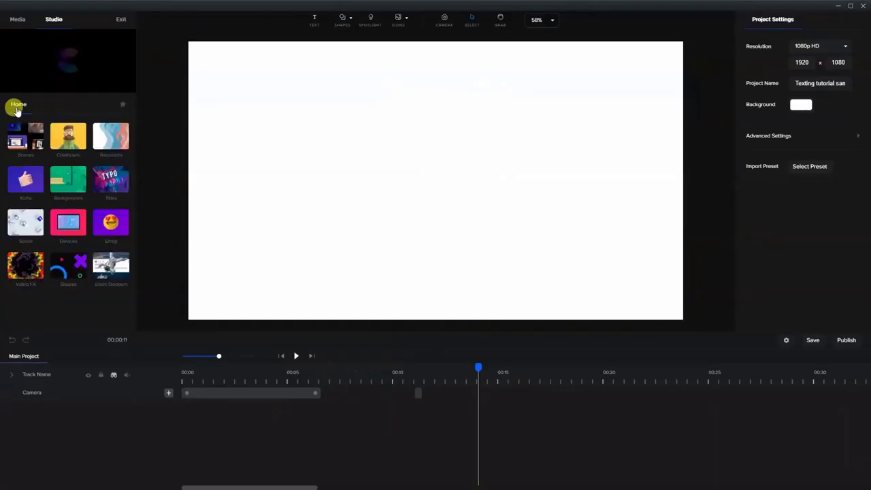
Add the Circus audio from the project media to the timeline, starting at the playhead
left_click(19, 21)
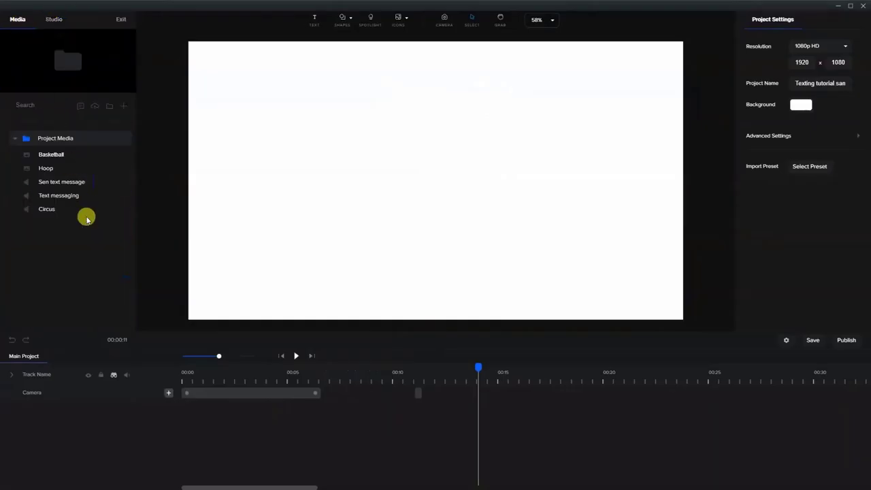
left_click_drag(38, 208, 405, 166)
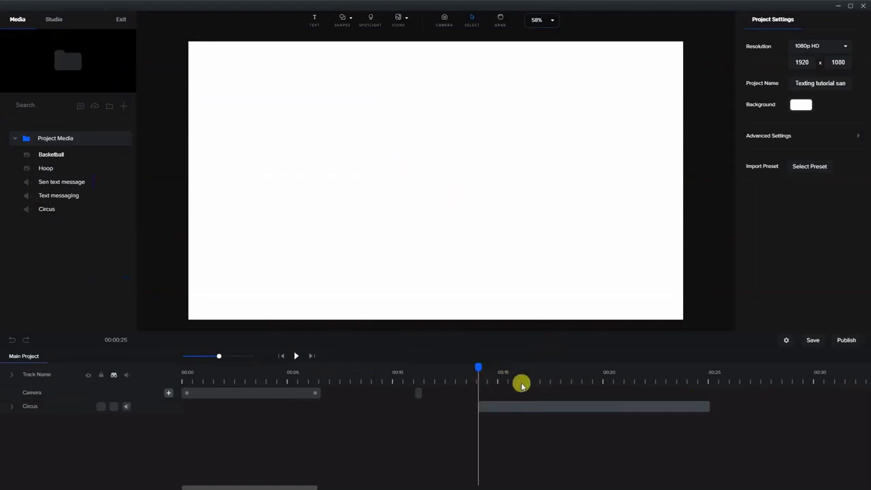
left_click(521, 405)
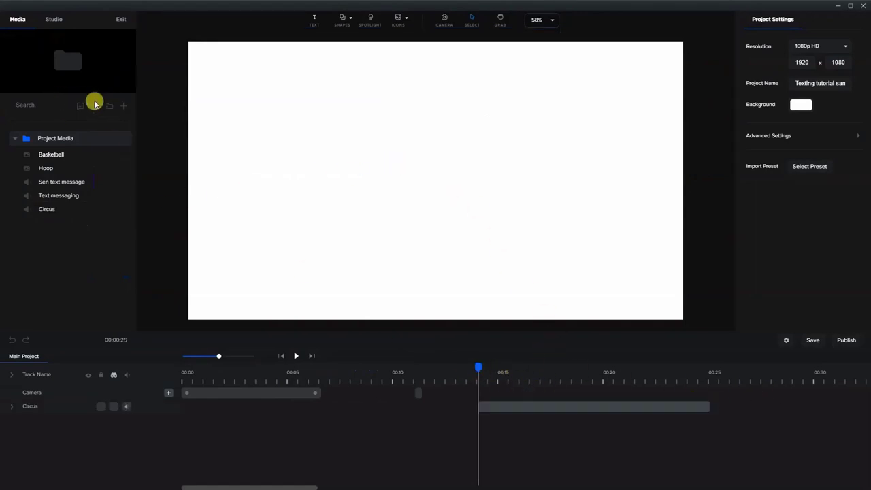
left_click(94, 107)
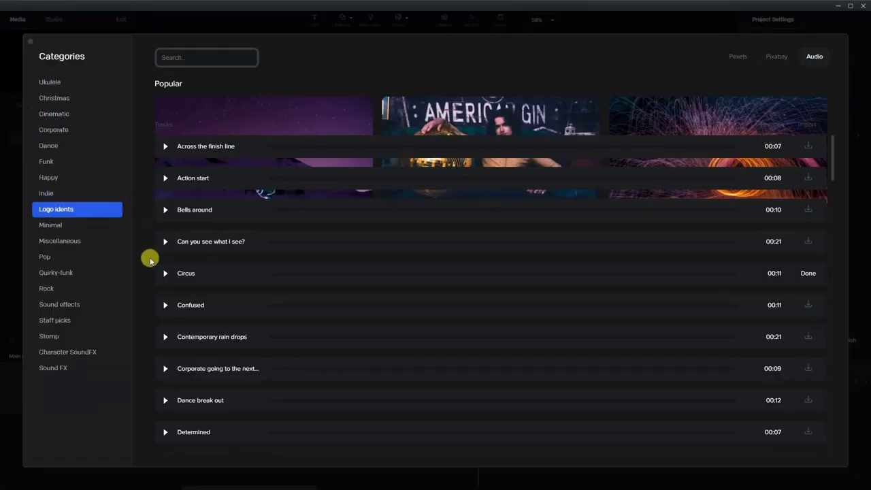
left_click(14, 245)
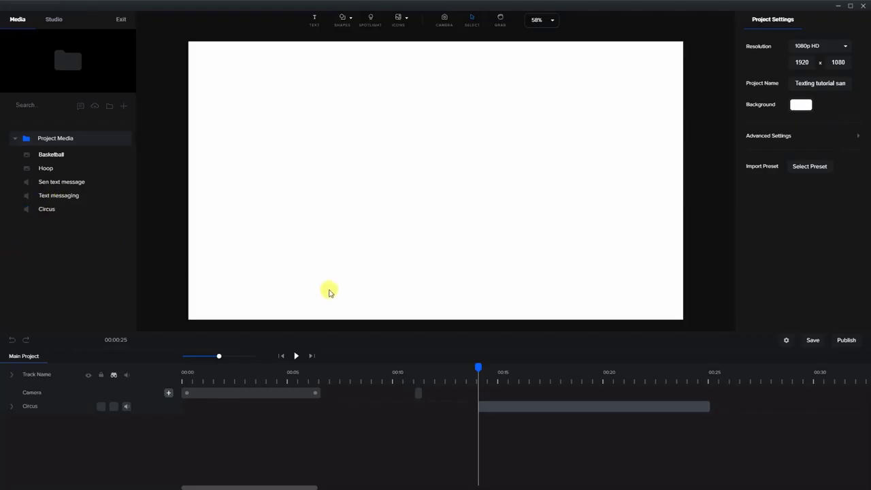
Add the 3D Lounge background at the playhead and trim the end of the Circus audio to match it
left_click_drag(478, 367, 481, 370)
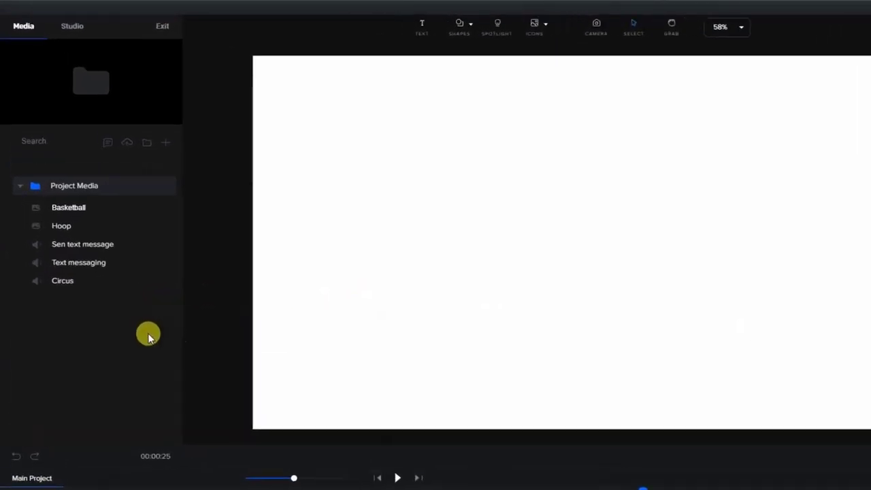
left_click(69, 31)
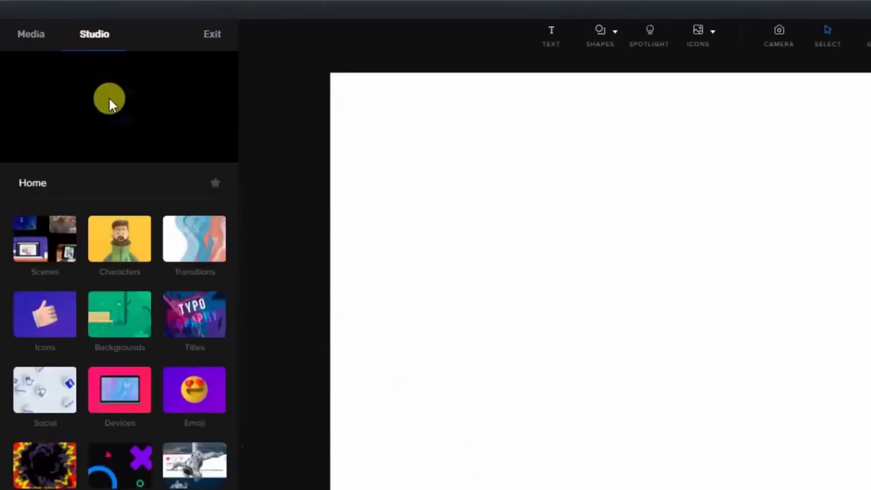
left_click(112, 299)
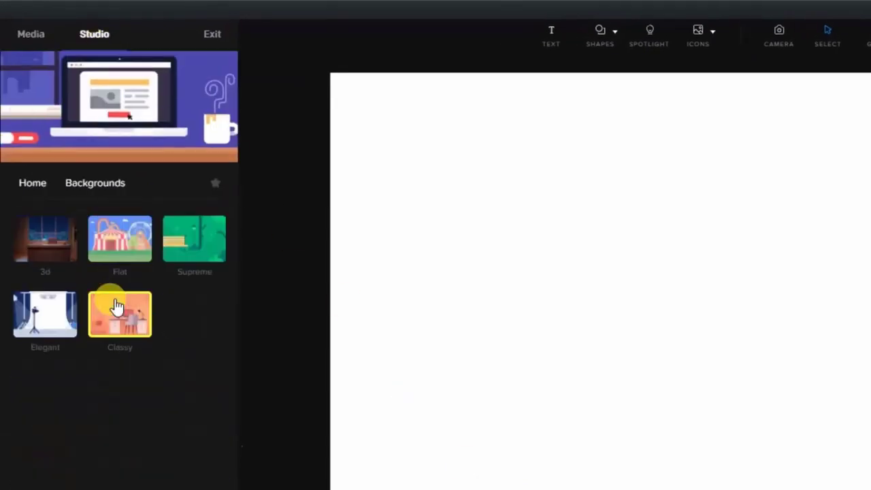
left_click(39, 247)
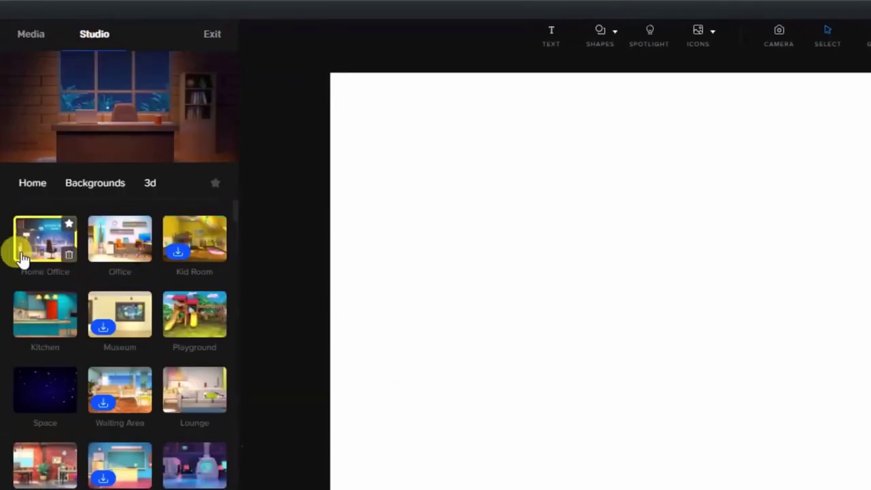
left_click_drag(195, 396, 700, 280)
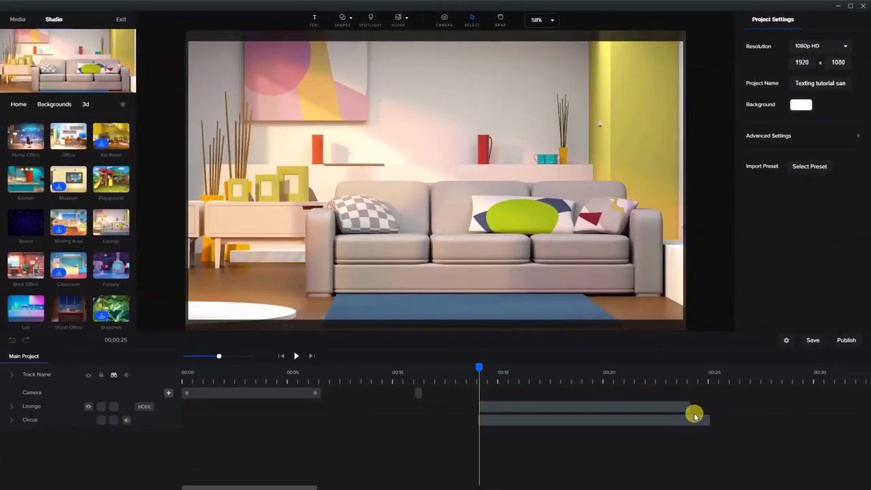
left_click_drag(704, 416, 689, 417)
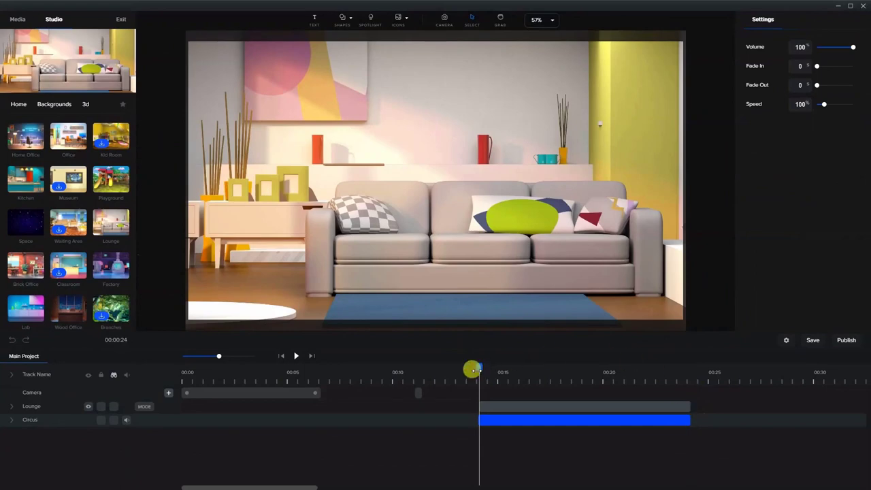
Lock the Lounge background track in the timeline
mouse_move(477, 367)
left_mouse_down()
mouse_move(490, 368)
mouse_move(480, 367)
left_mouse_up()
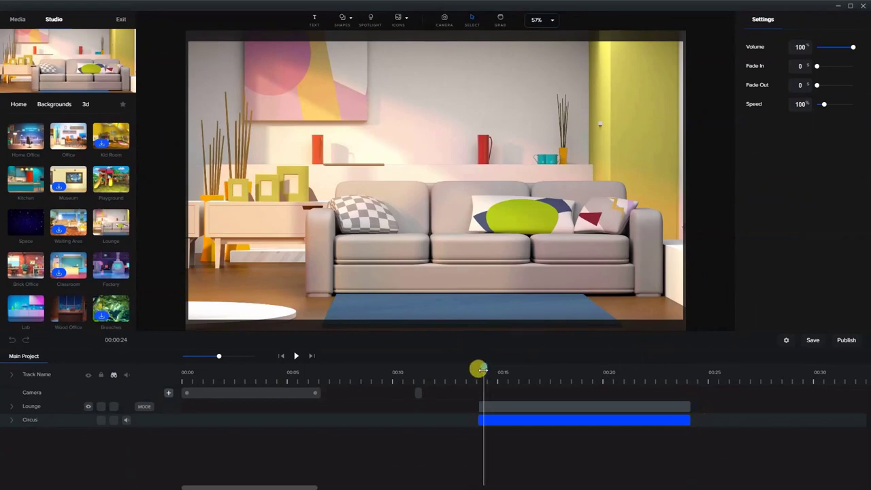
left_click(511, 414)
left_click(510, 413)
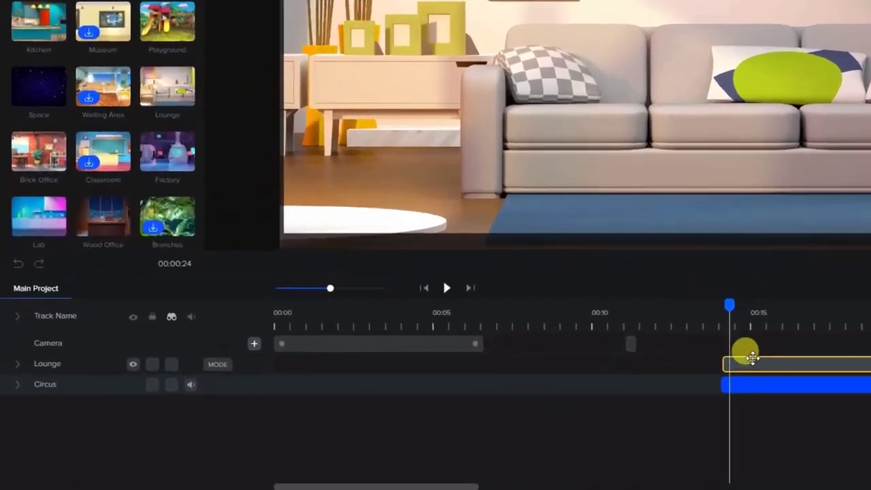
left_click(496, 407)
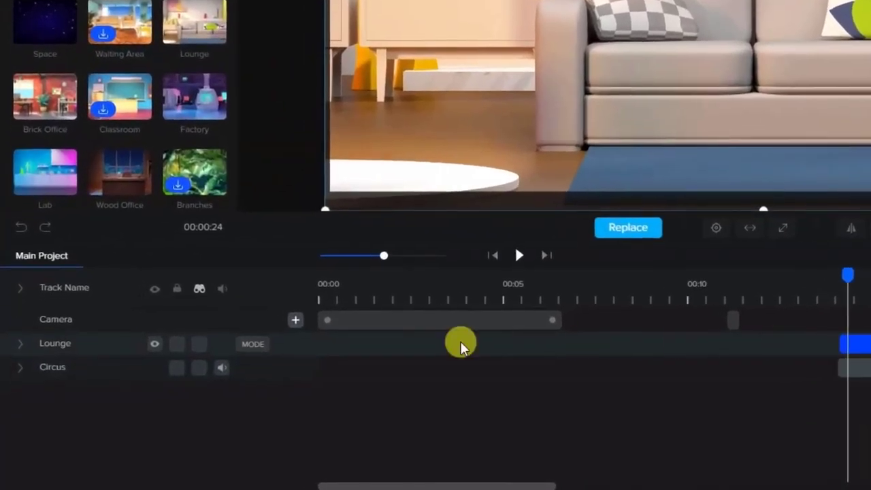
left_click(177, 345)
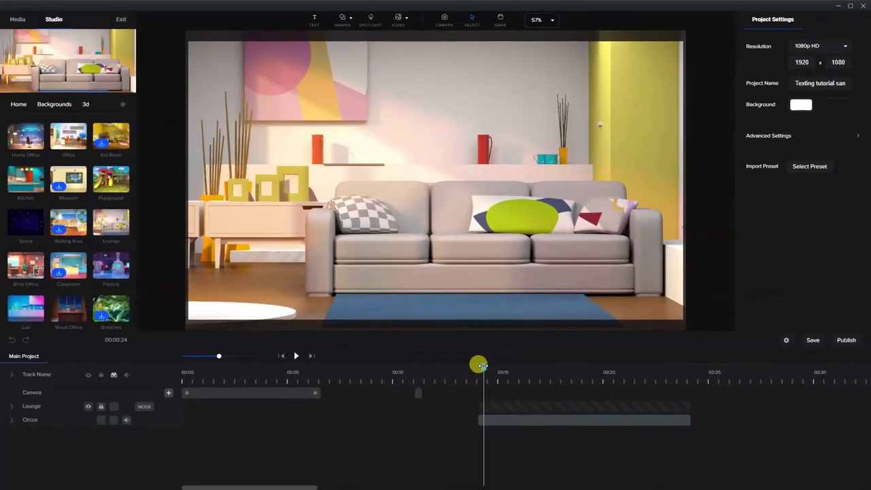
Add the phone version of the Hand 2 device character to the canvas near the start of the Lounge clip
mouse_move(722, 300)
left_mouse_down()
mouse_move(741, 300)
mouse_move(727, 304)
left_mouse_up()
left_click_drag(485, 367, 480, 369)
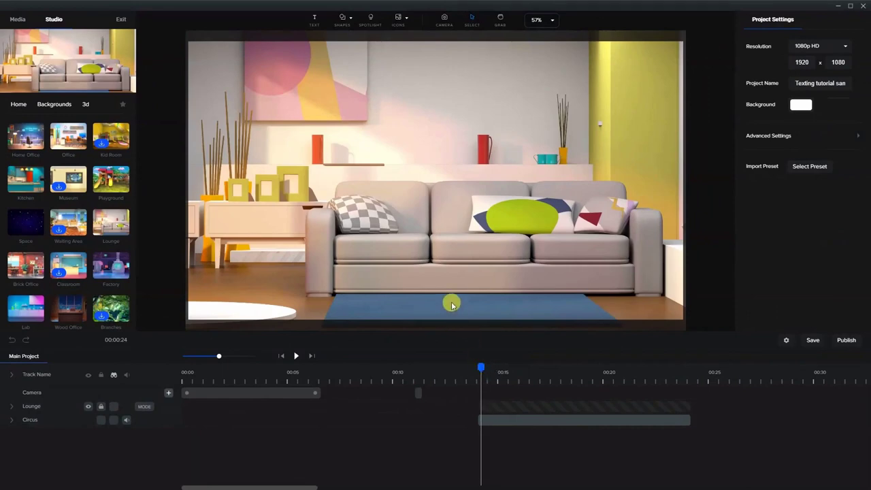
left_click(19, 106)
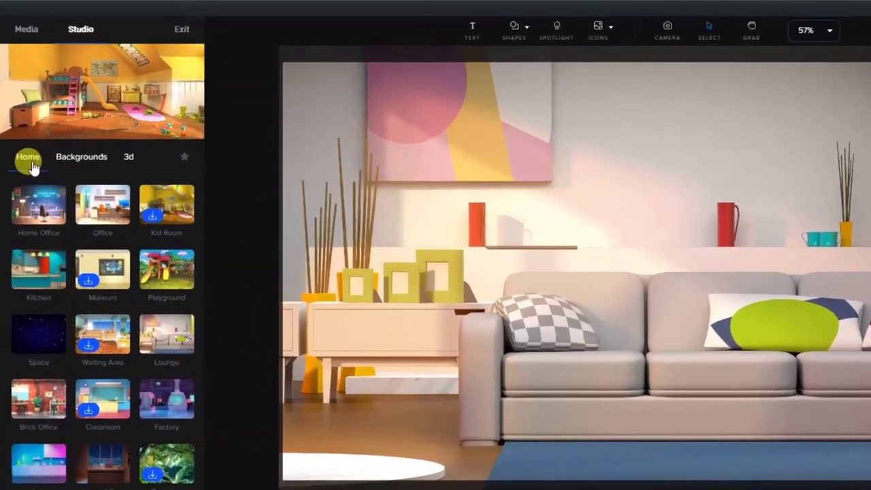
left_click(114, 217)
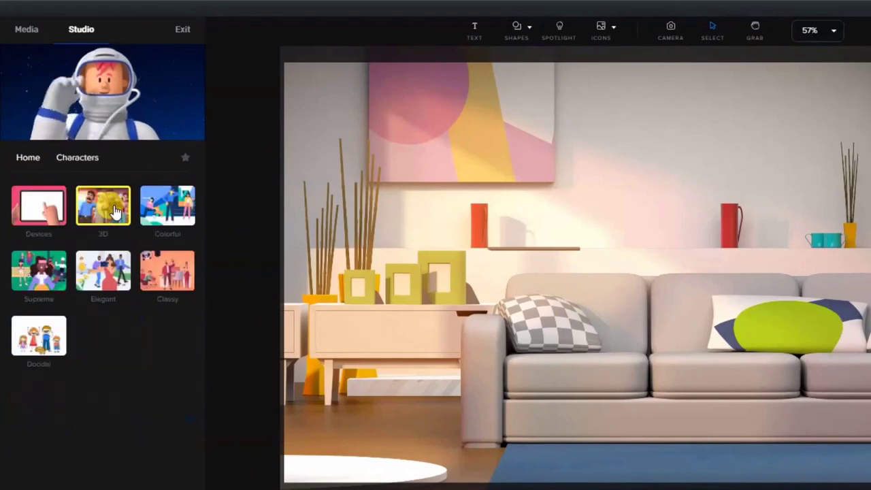
left_click(38, 205)
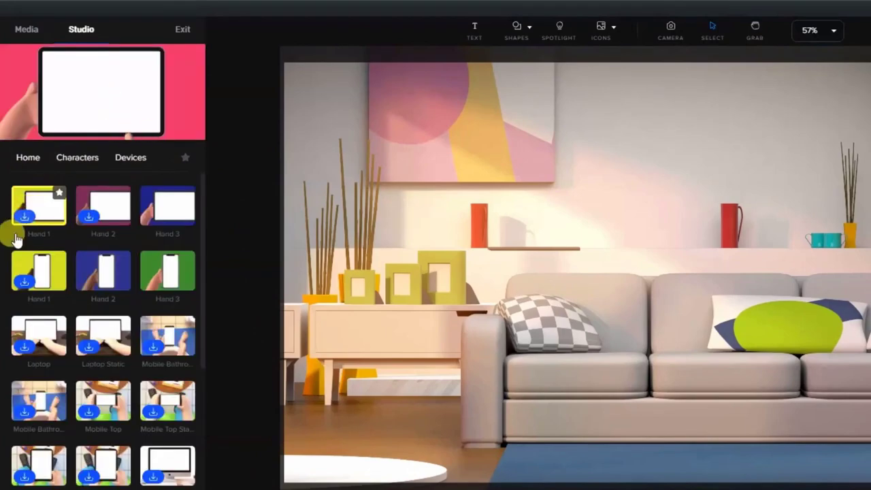
left_click_drag(115, 279, 693, 243)
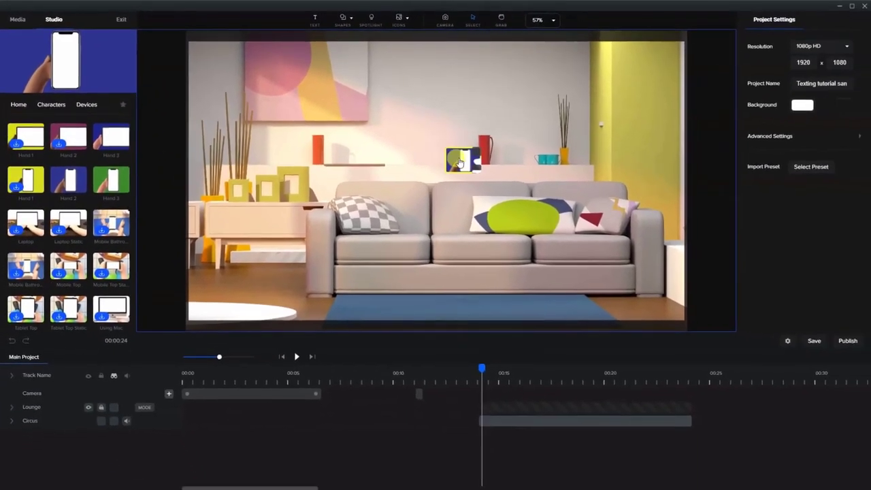
left_click_drag(459, 161, 458, 161)
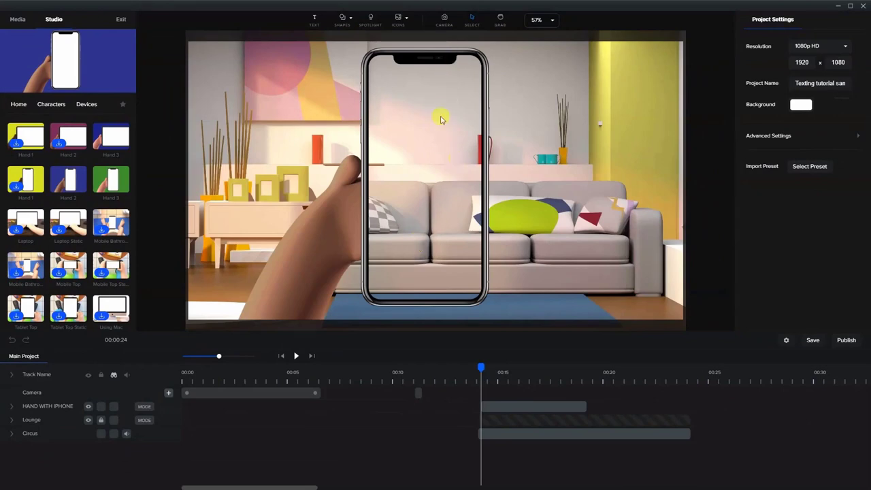
Shift the hand with phone to about x 1006, y 546 and stretch its clip to span the Lounge clip
left_click(334, 227)
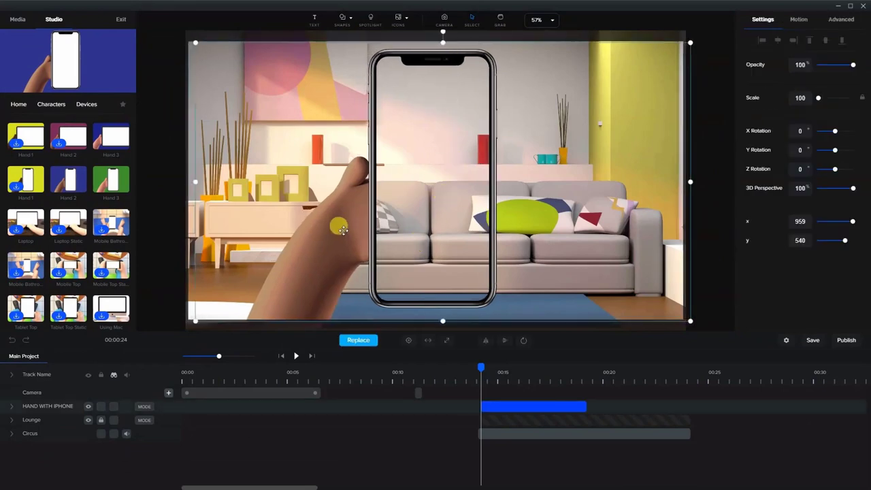
left_click_drag(332, 230, 314, 232)
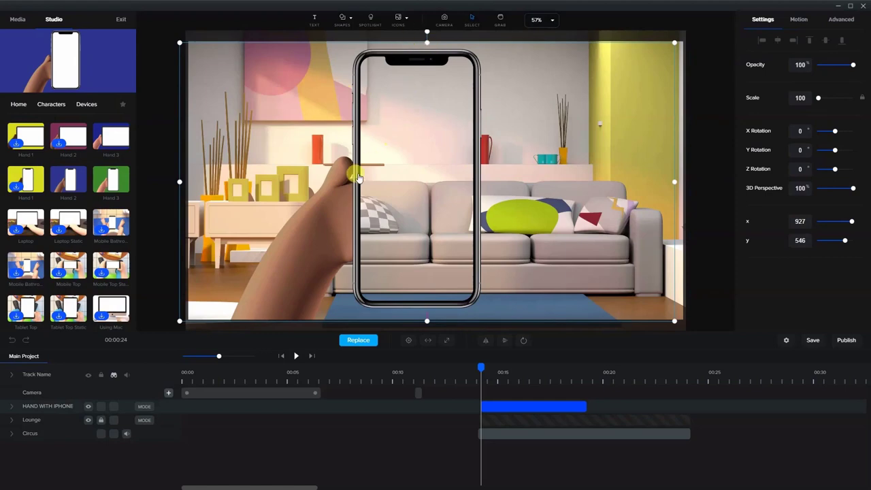
left_click_drag(323, 222, 330, 223)
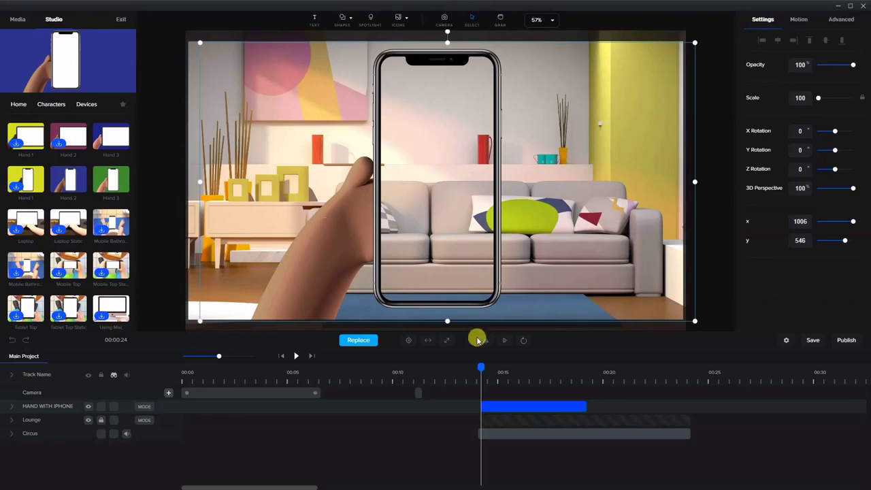
left_click_drag(538, 406, 689, 406)
Add a white rectangle sized to cover the phone at about x 971, y 530, and set its border radius to 63
left_click_drag(501, 372, 508, 371)
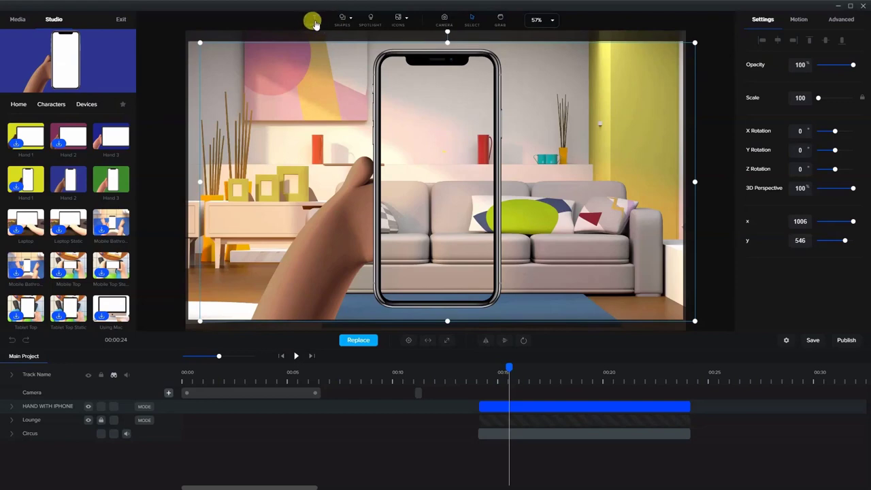
left_click(341, 20)
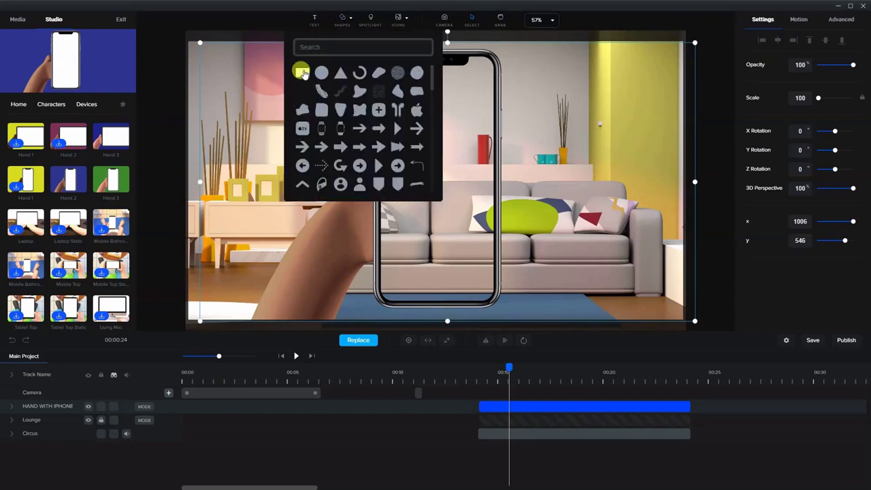
left_click(302, 72)
left_click_drag(451, 183, 437, 121)
left_click_drag(523, 126, 499, 127)
left_click_drag(437, 85, 435, 41)
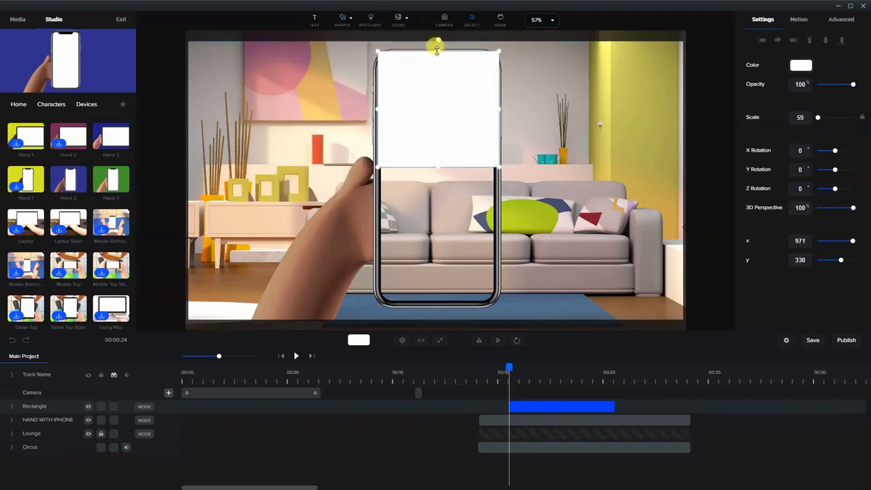
left_click_drag(437, 164, 427, 303)
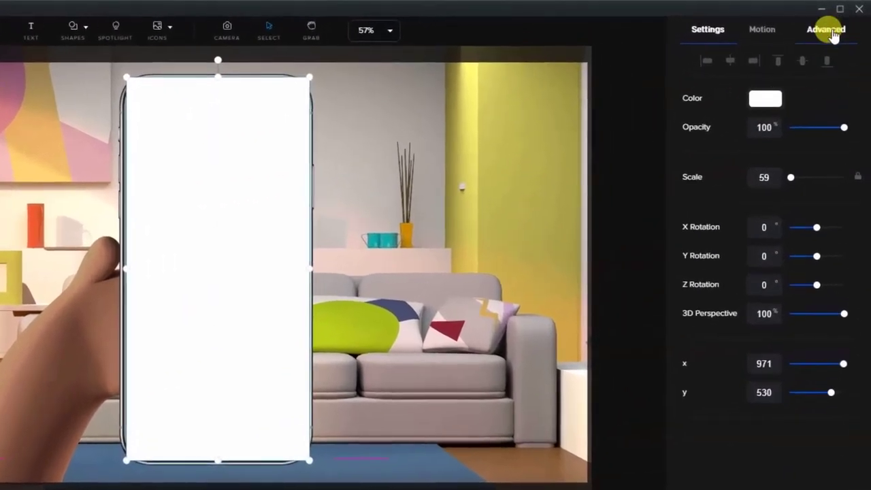
left_click(830, 32)
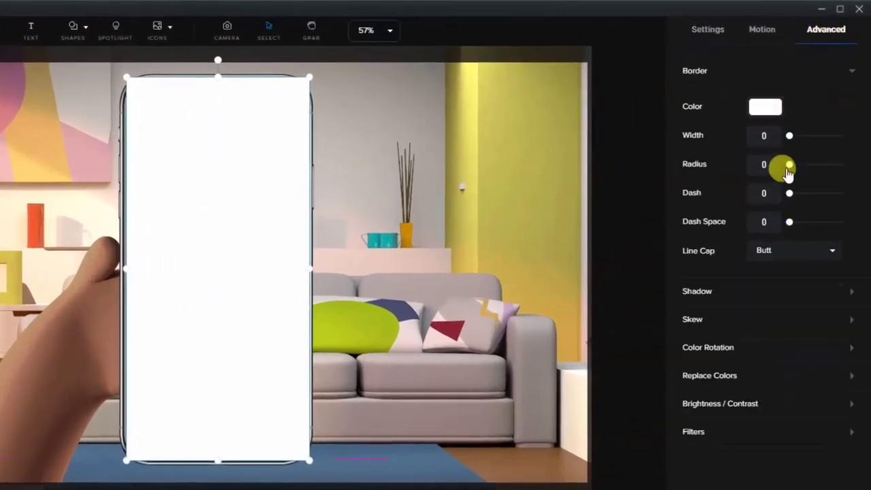
left_click_drag(788, 165, 804, 174)
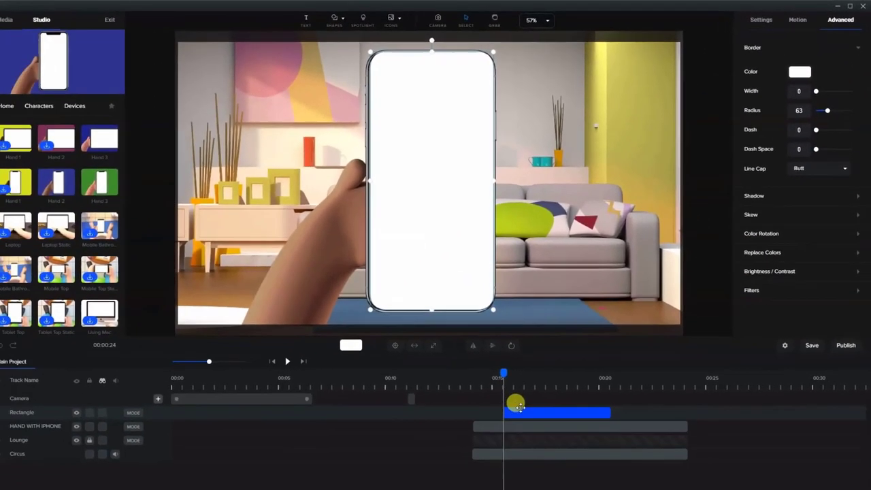
Stretch the rectangle's clip to span the hand clip and move its track beneath the HAND WITH IPHONE track
left_click_drag(519, 407, 503, 409)
left_click_drag(572, 410, 694, 405)
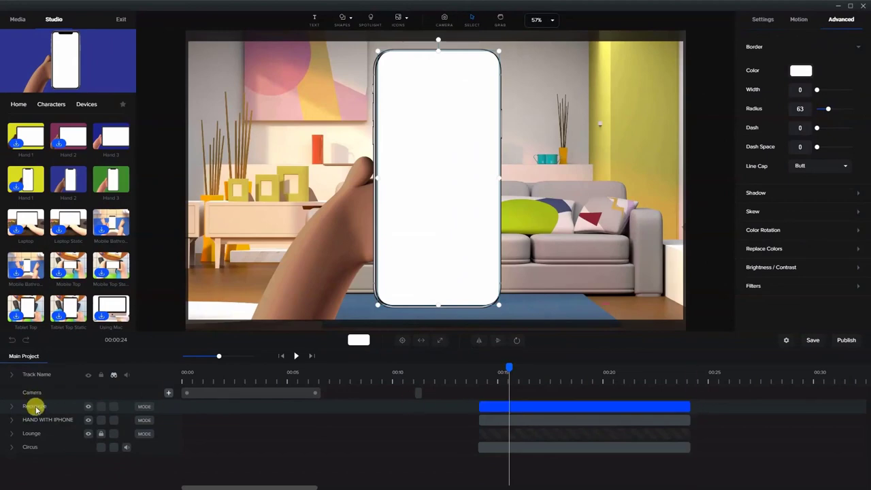
left_click_drag(38, 408, 42, 422)
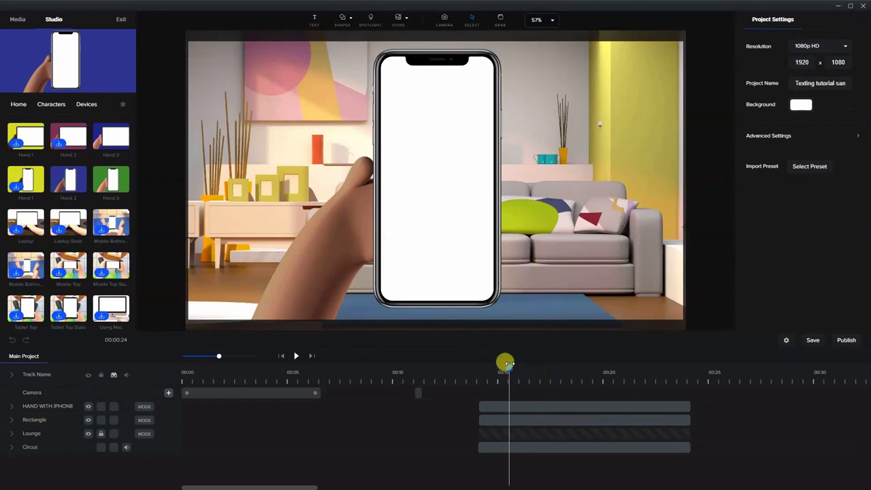
Add a long rounded chat-bubble shape at the start of the hand clip and color it blue #387FF6
left_click_drag(508, 371, 483, 373)
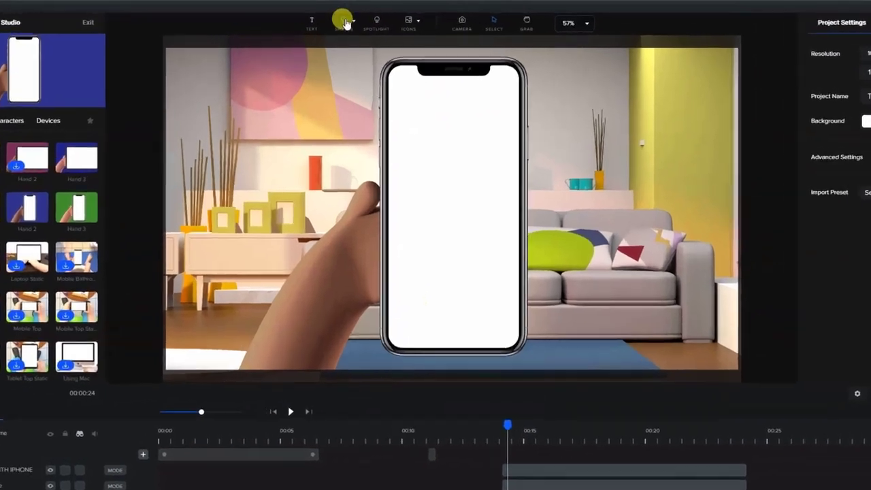
left_click(344, 20)
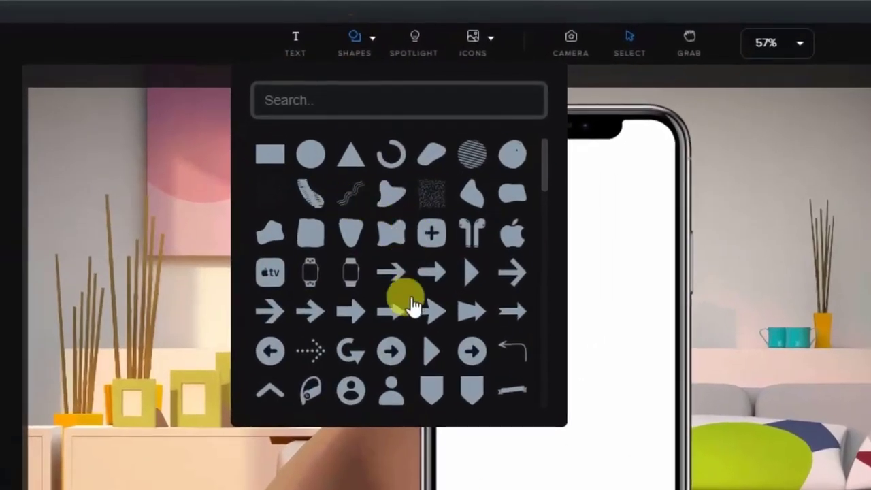
scroll(407, 284, "down", 3)
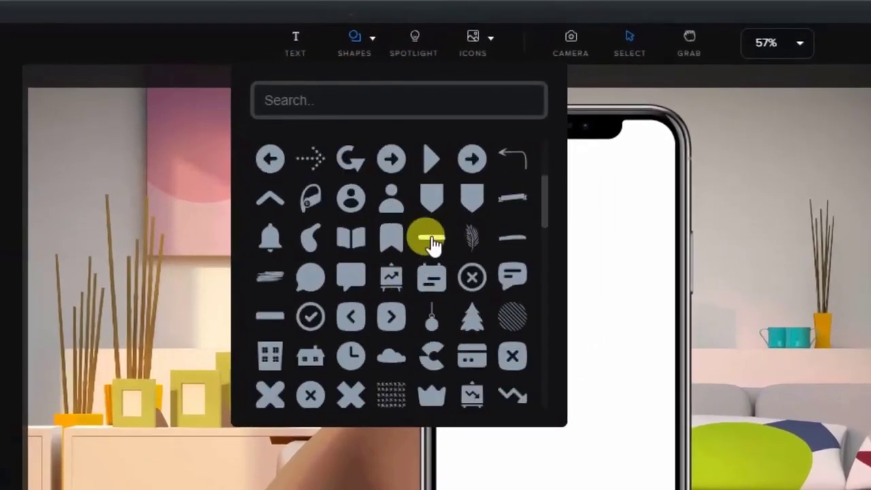
left_click(429, 238)
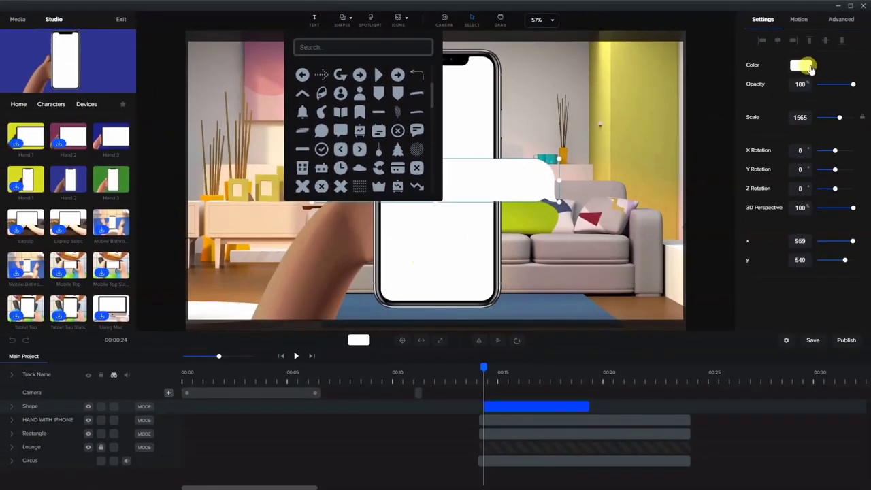
left_click(804, 66)
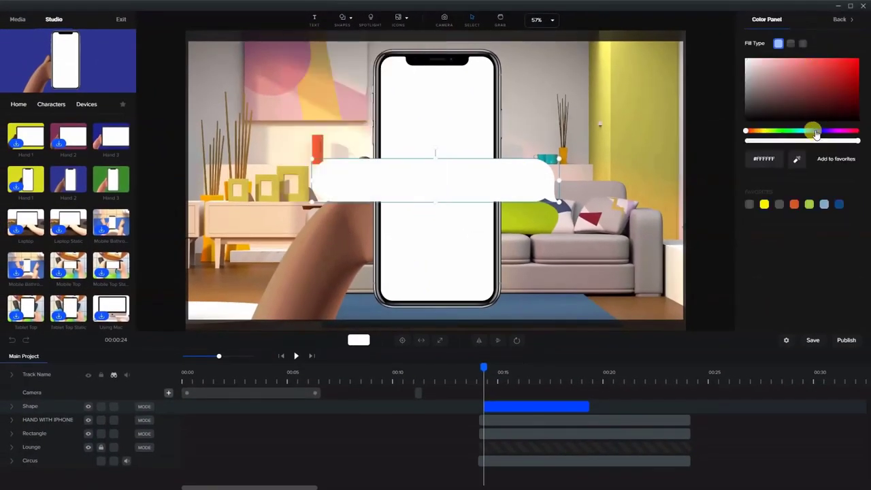
left_click_drag(824, 66, 839, 63)
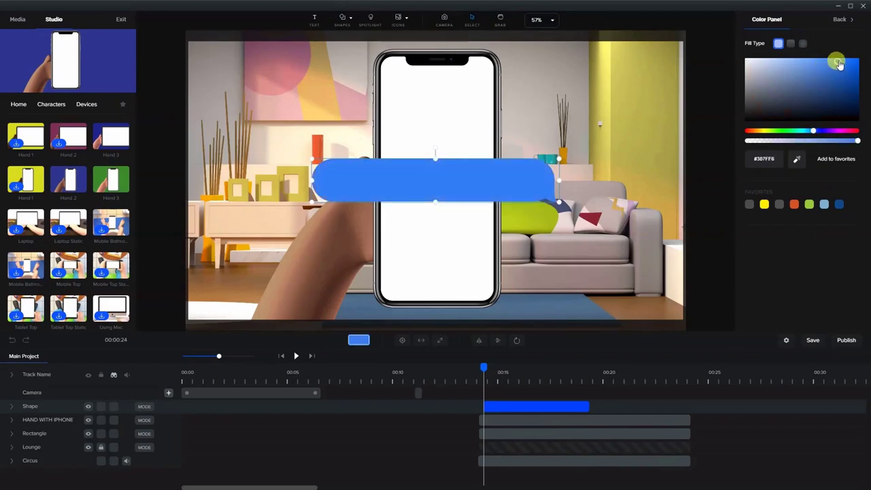
Shrink the blue chat bubble to a scale of about 629 and place it below the phone's notch at about x 983, y 194
left_click_drag(315, 181, 361, 171)
left_click_drag(557, 184, 487, 173)
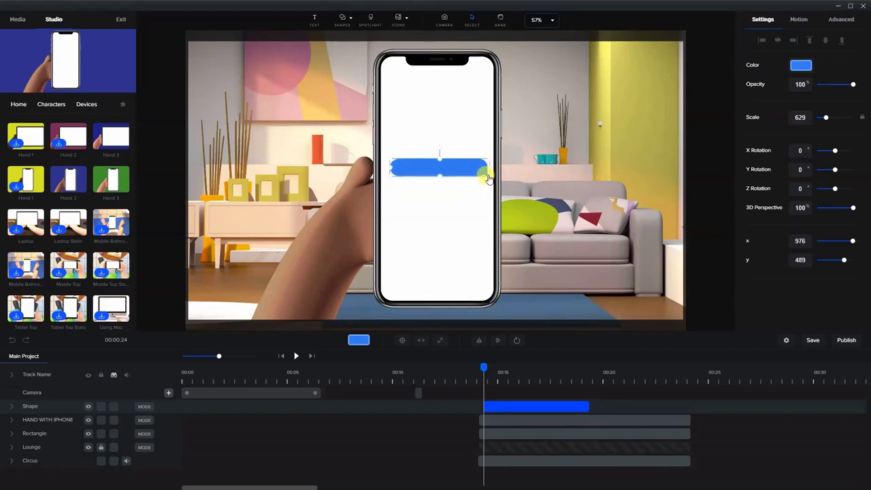
left_click_drag(407, 178, 417, 92)
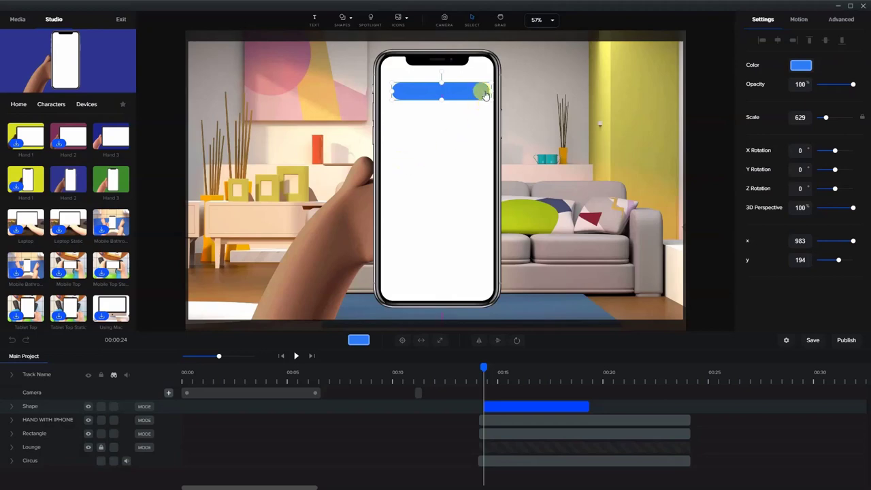
left_click(753, 83)
Add a text element beside the phone reading "Hey, what's doing?"
left_click(314, 19)
left_click_drag(432, 170, 561, 121)
double_click(562, 121)
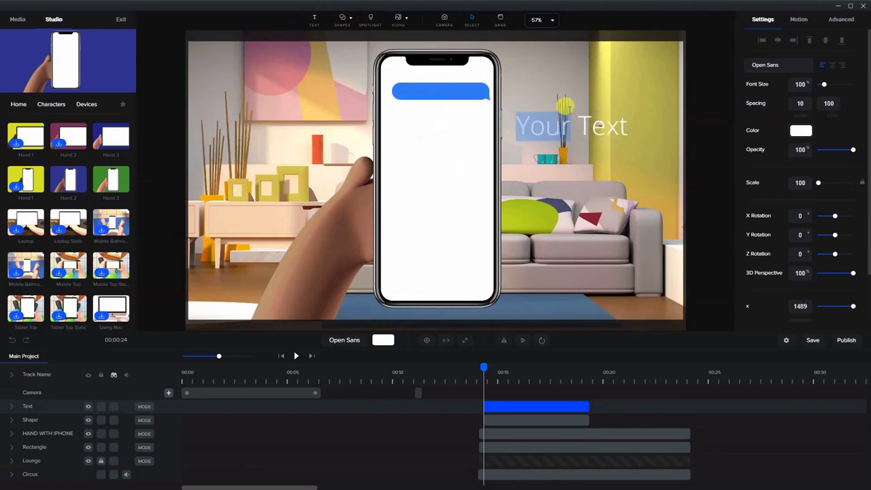
triple_click(571, 107)
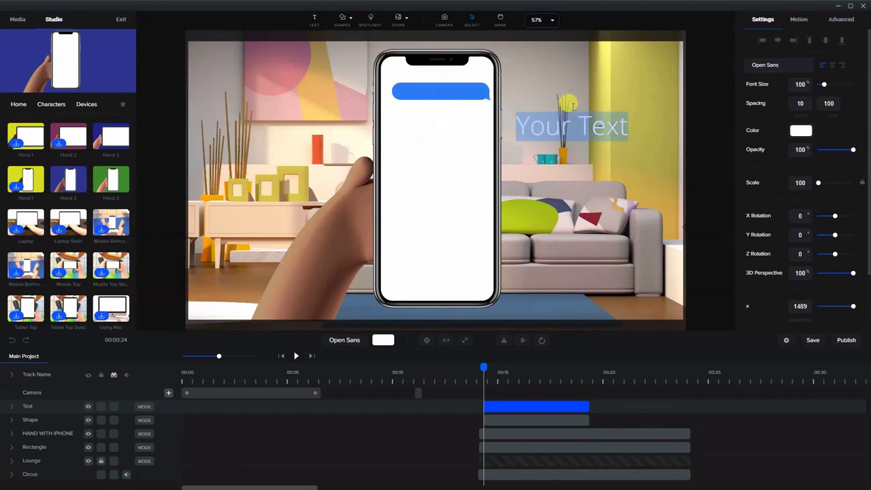
type("Hey, wh")
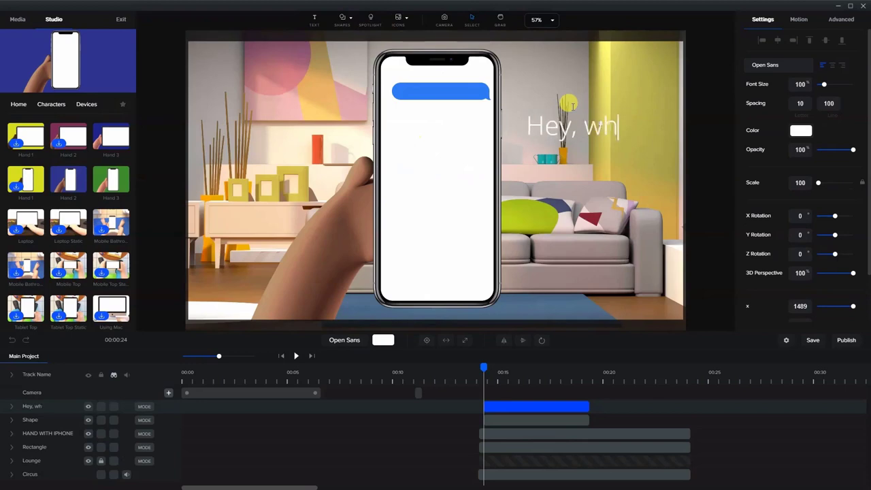
type("at's doing?")
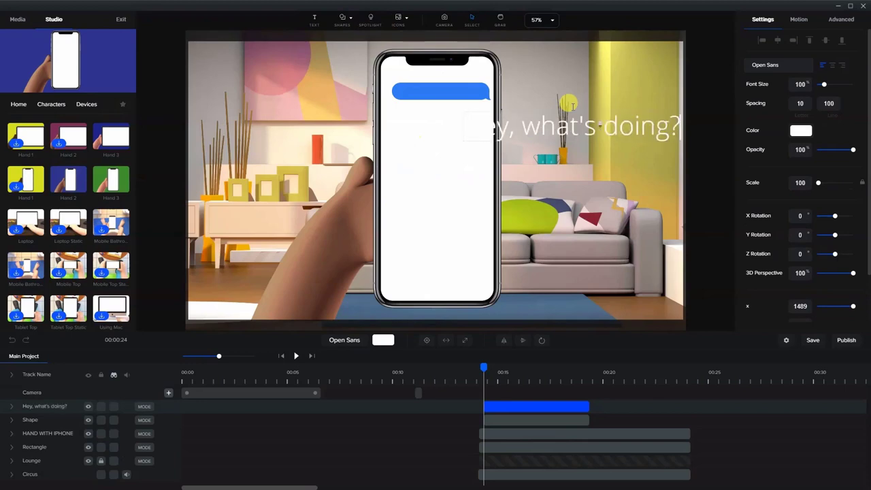
left_click(597, 98)
Fit the message text inside the blue chat bubble at a scale of about 39, centered near x 986
left_click(572, 126)
left_click_drag(566, 125, 511, 98)
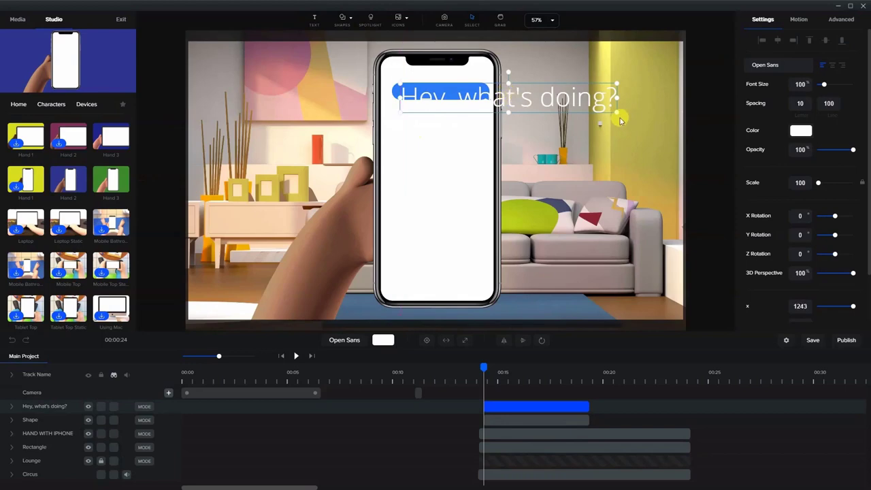
left_click_drag(617, 110, 463, 91)
Extend the chat bubble and message text clips to the end of the hand clip
left_click(520, 419)
left_click_drag(537, 422, 686, 416)
left_click_drag(589, 406, 684, 404)
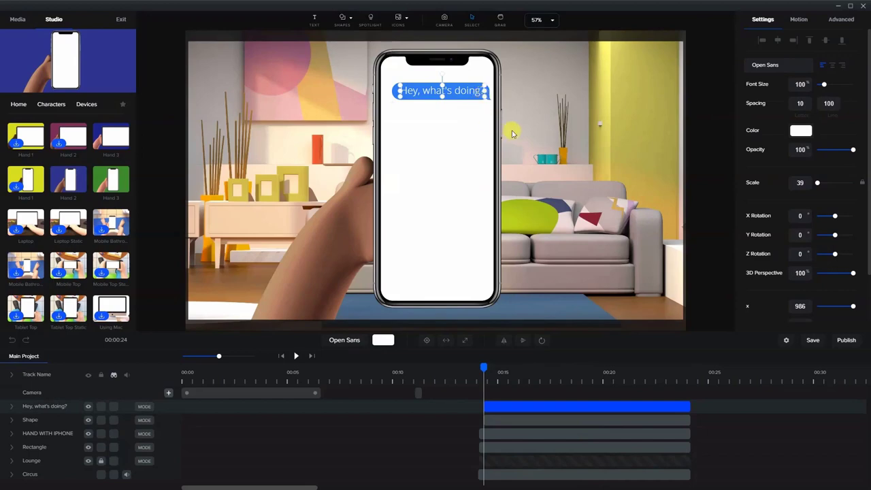
left_click(426, 144)
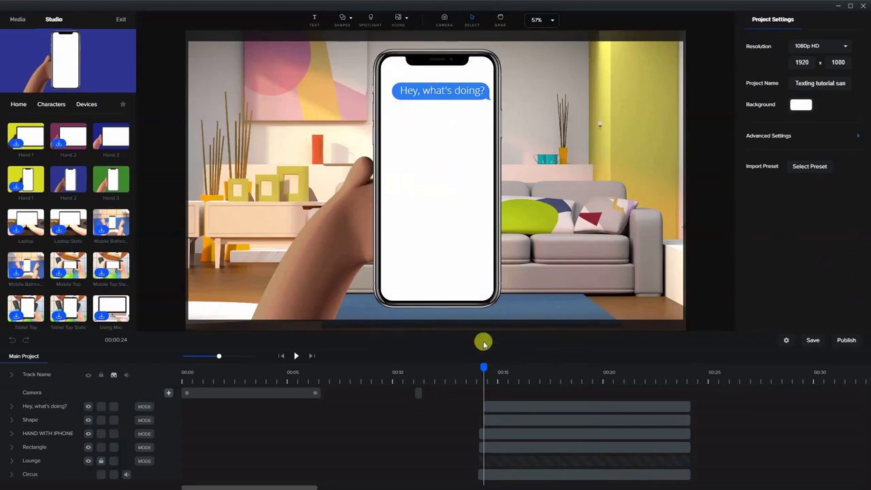
Add a circle just after 00:15, move it to the left of the phone and color it grey #AEAEAE
left_click_drag(482, 368, 503, 371)
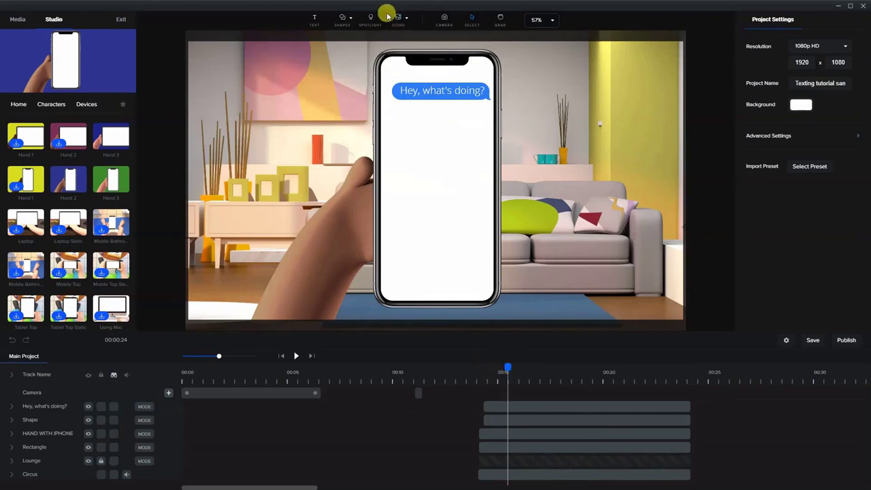
left_click(342, 17)
left_click(321, 73)
left_click(445, 189)
left_click_drag(467, 175, 338, 179)
left_click(788, 68)
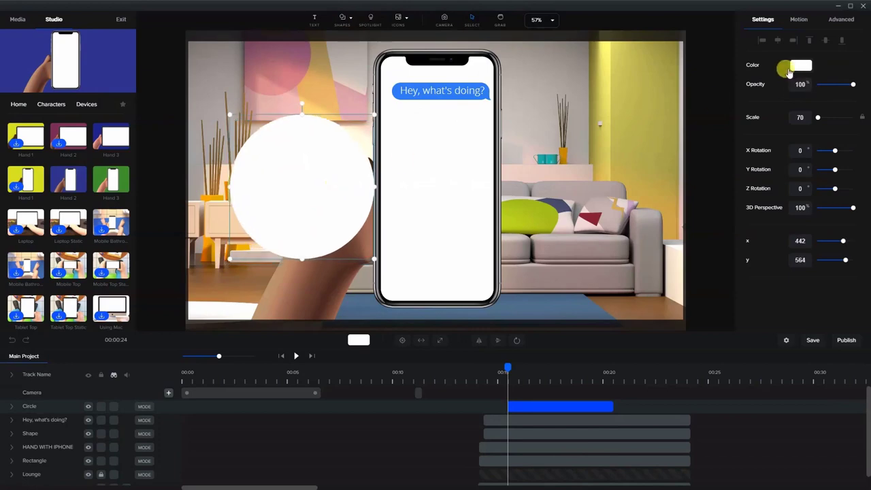
left_click(794, 67)
mouse_move(759, 87)
left_mouse_down()
mouse_move(747, 92)
mouse_move(746, 82)
left_mouse_up()
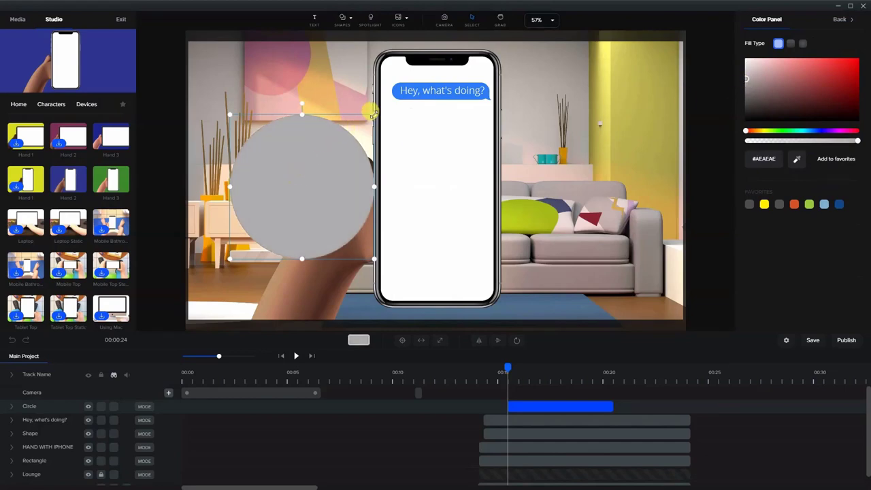
Scale the grey circle down to about 55 at about x 416, y 553, and shorten its clip to end just before 00:20
left_click_drag(373, 113, 349, 136)
left_click_drag(292, 218, 306, 151)
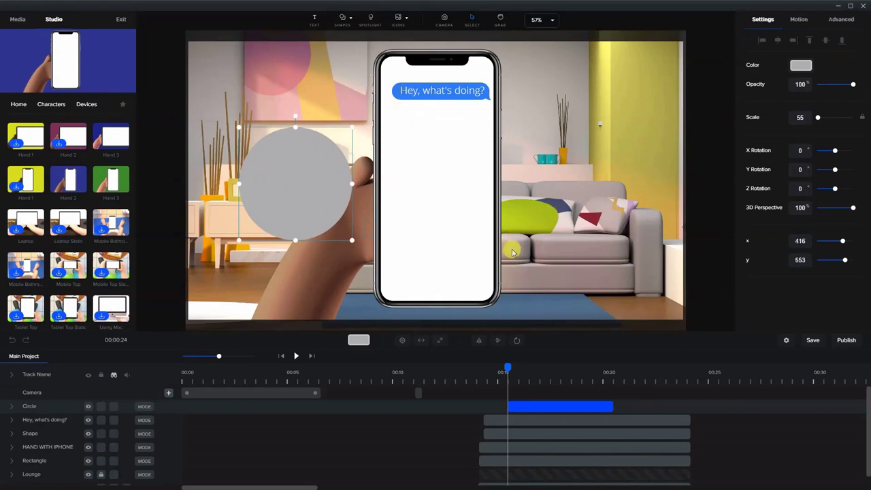
left_click(605, 405)
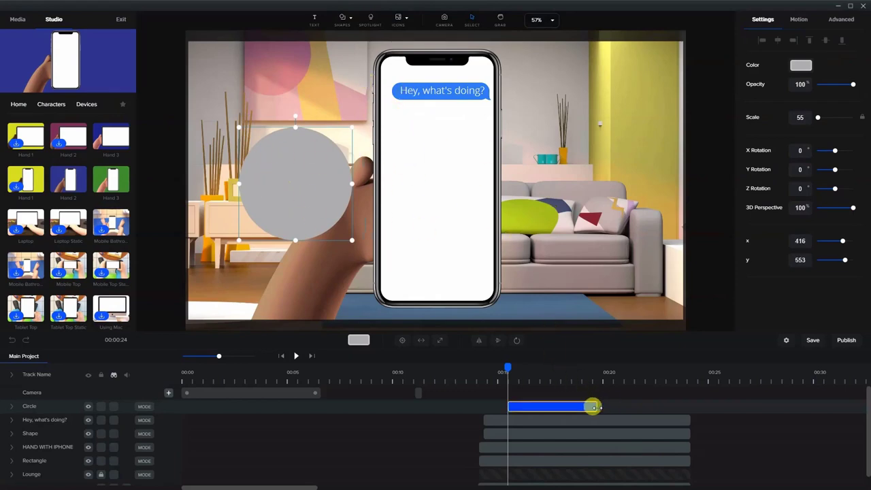
Apply the Fade In / Out motion to the circle and preview it by scrubbing to the middle of its clip
left_click(10, 407)
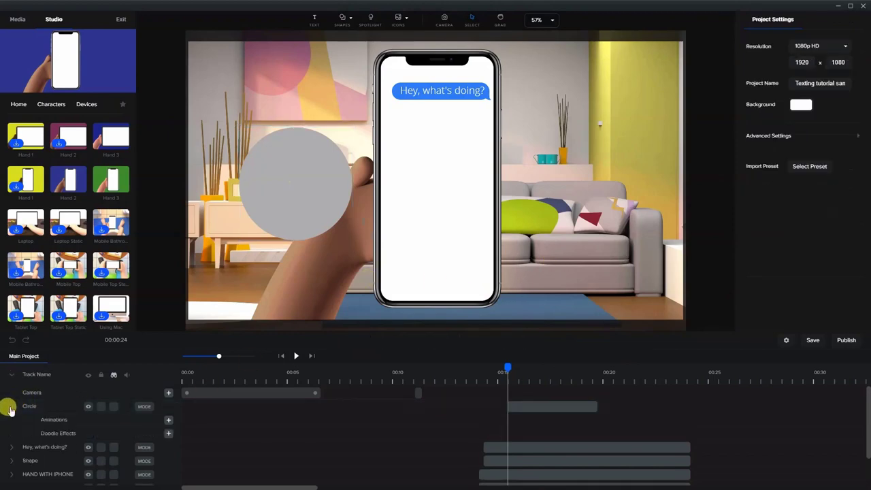
left_click(325, 177)
left_click(802, 18)
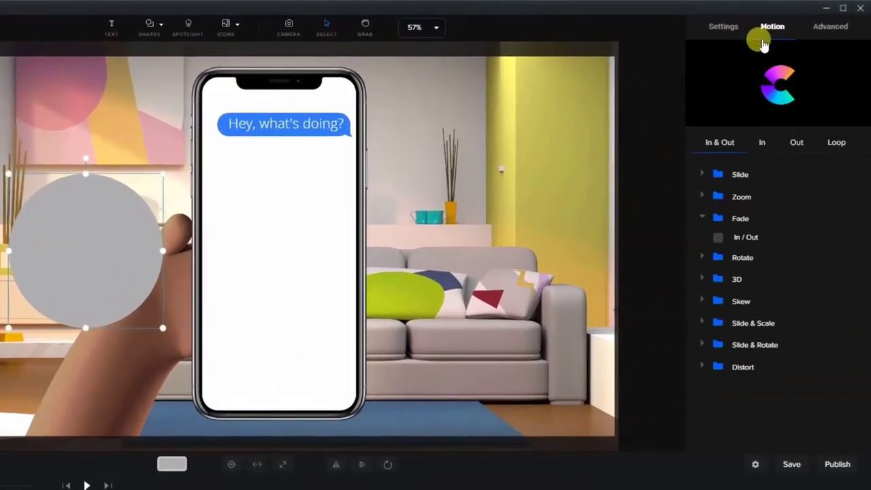
left_click(717, 237)
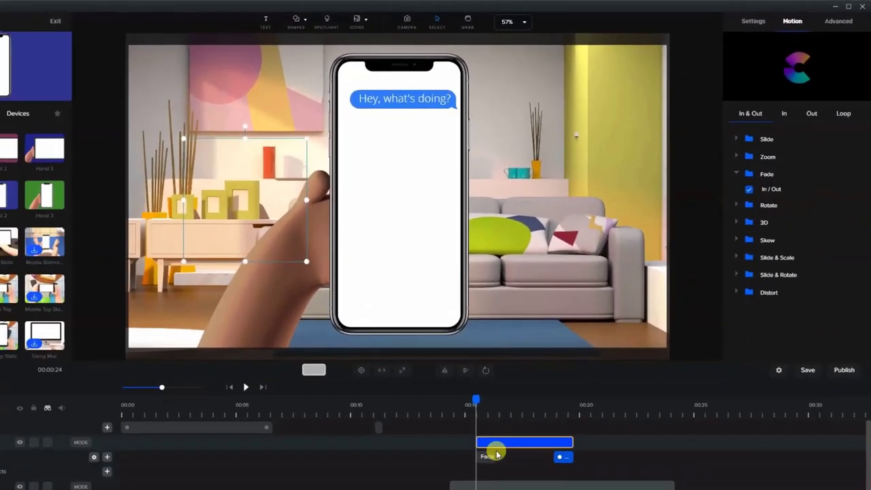
left_click_drag(476, 400, 527, 404)
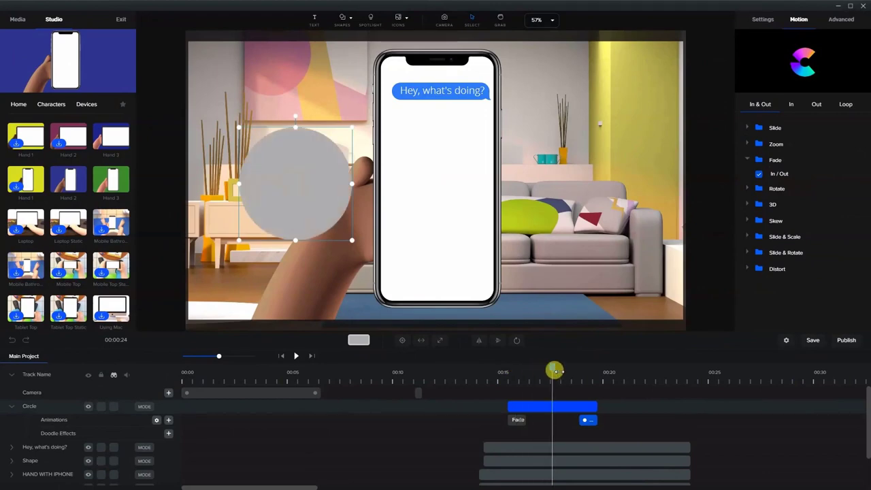
left_click_drag(556, 370, 554, 393)
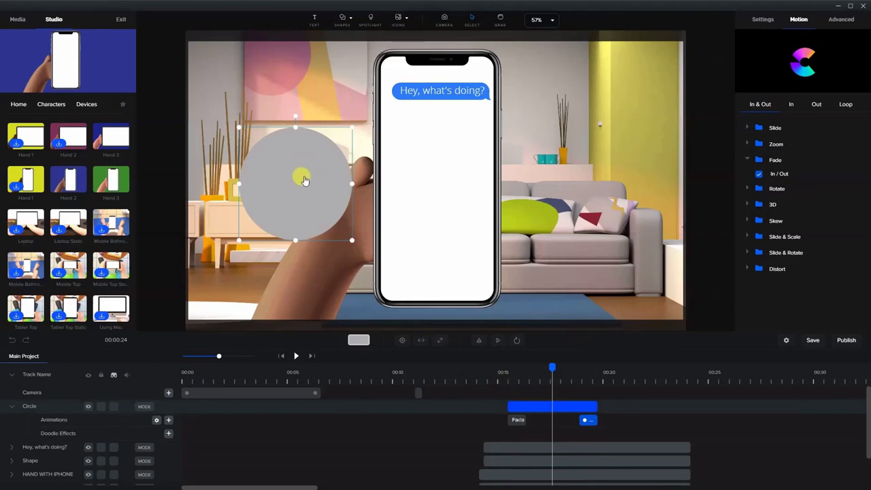
Duplicate the circle, start the copy's clip slightly after the original and place the copy to the right of the first circle
right_click(592, 407)
left_click(559, 412)
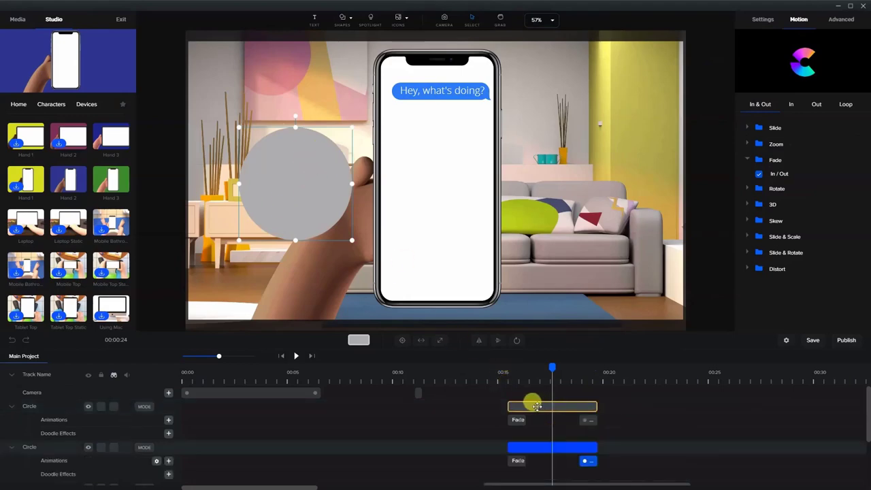
left_click_drag(530, 408, 537, 409)
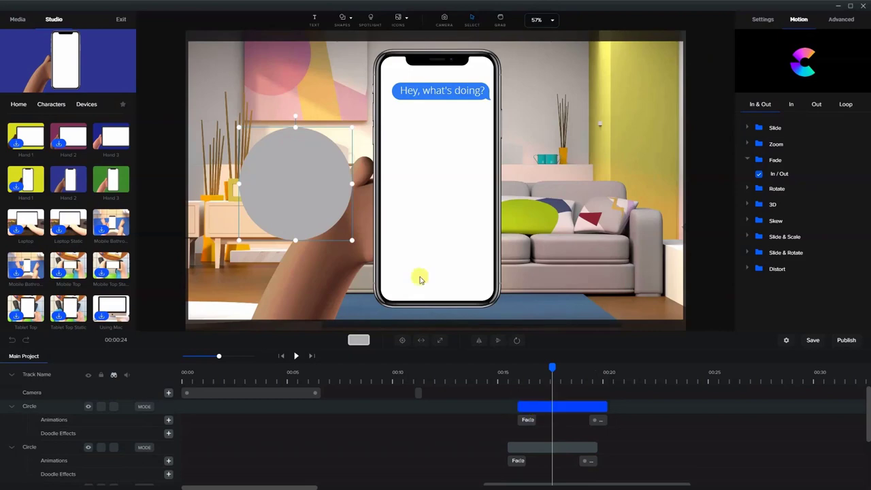
left_click_drag(266, 185, 394, 181)
Duplicate the second circle, start the third circle's clip slightly after the second and place it at the right end of the row
right_click(570, 405)
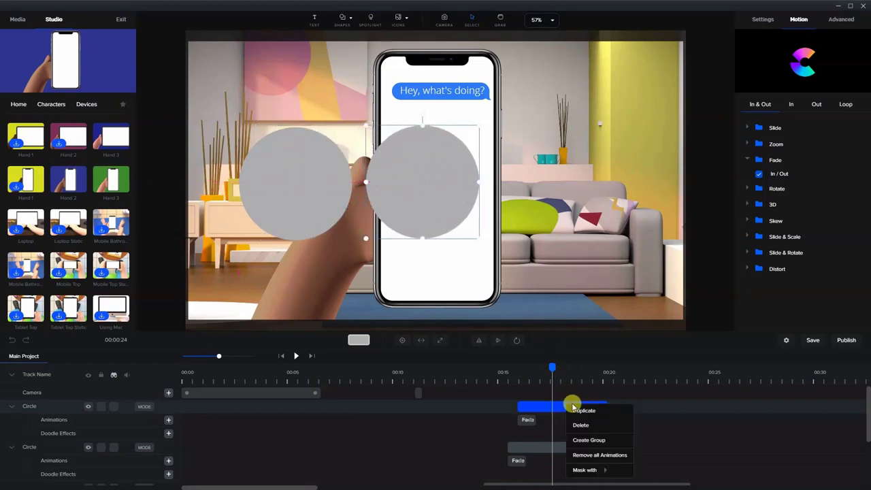
left_click(579, 411)
left_click_drag(545, 406, 540, 407)
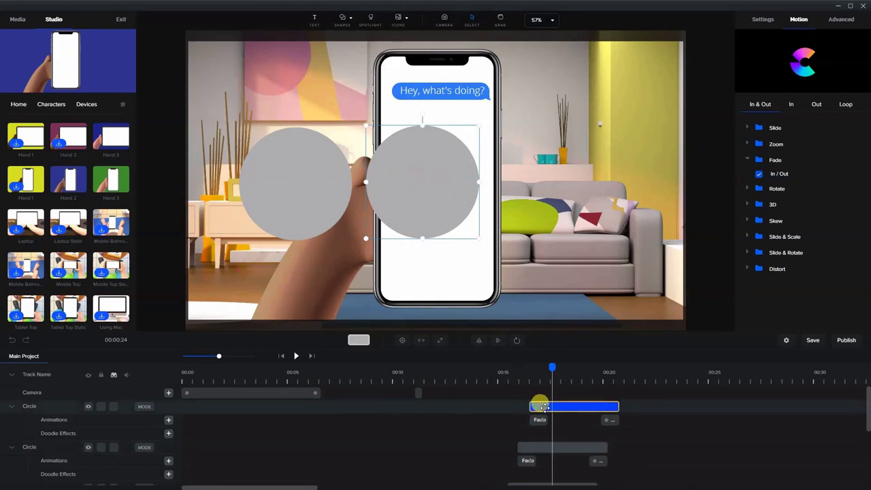
left_click_drag(434, 183, 559, 180)
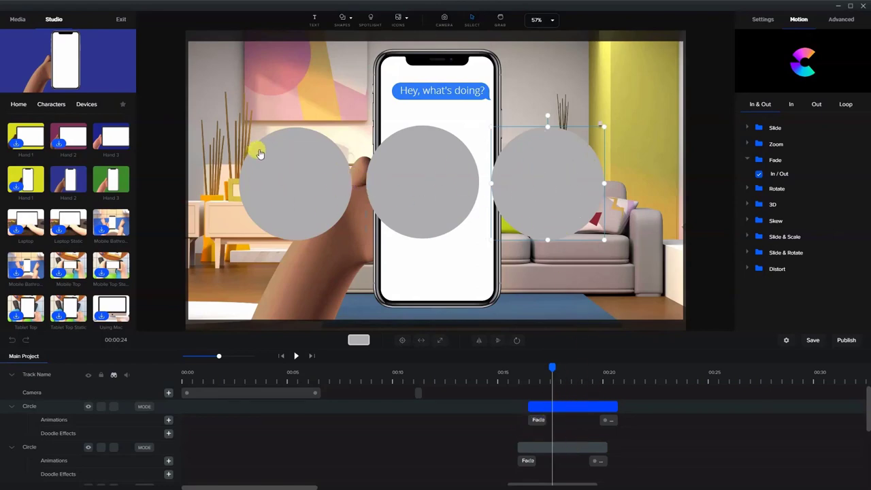
Enlarge the timeline area and select all three circle clips together
scroll(592, 429, "down", 1)
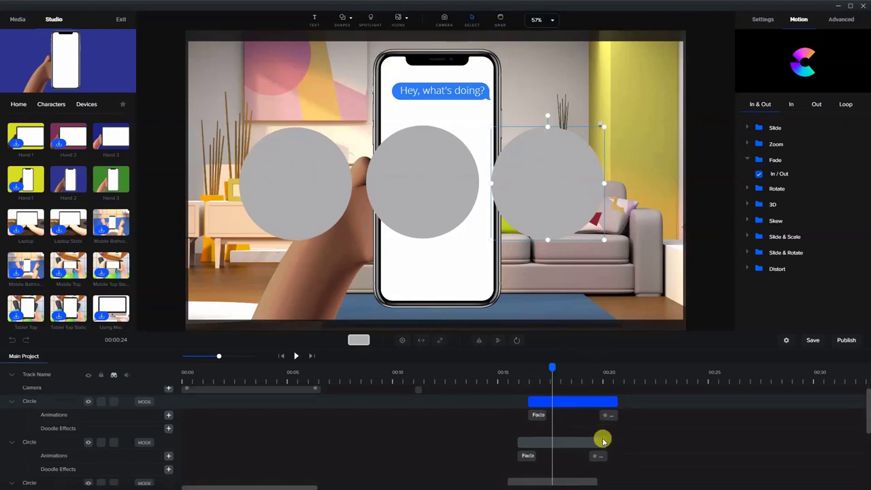
scroll(584, 436, "down", 2)
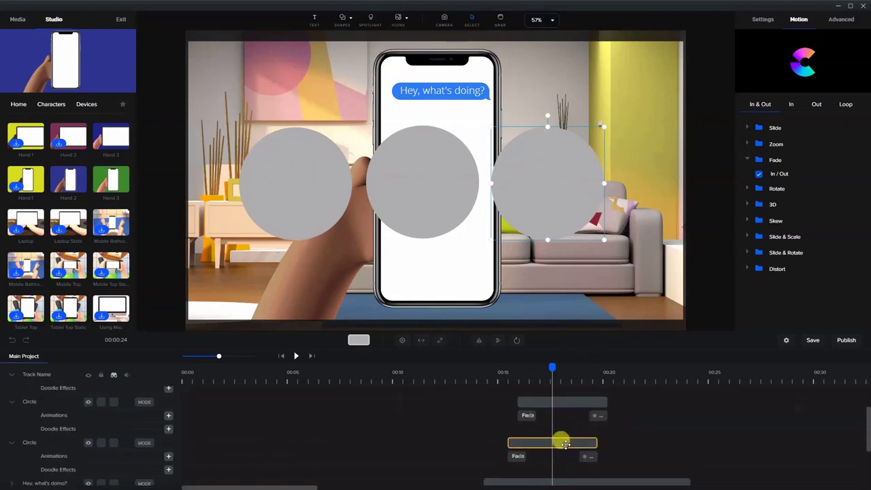
left_click(567, 439)
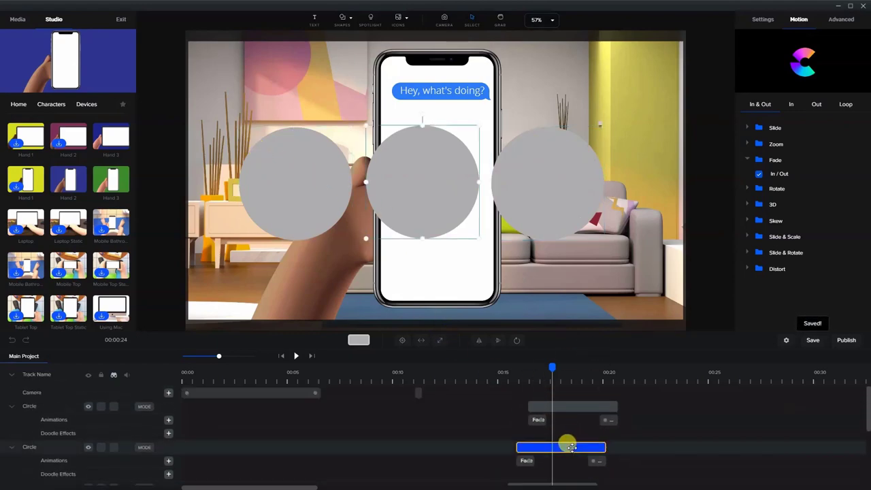
left_click(576, 405, "shift")
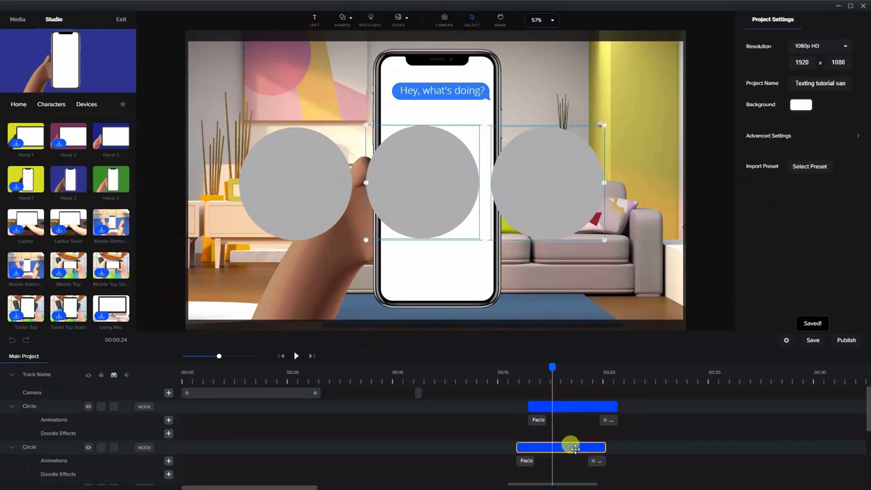
scroll(571, 445, "down", 2)
left_click(572, 441)
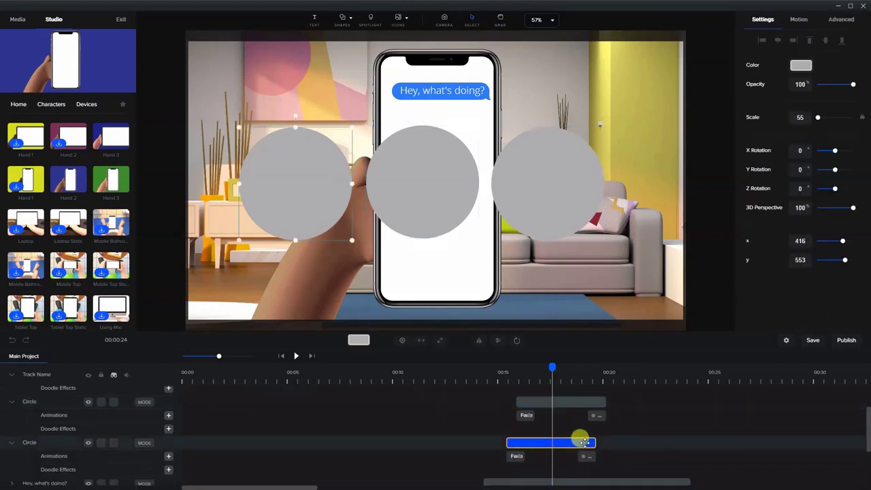
left_click(615, 432)
left_click(554, 440)
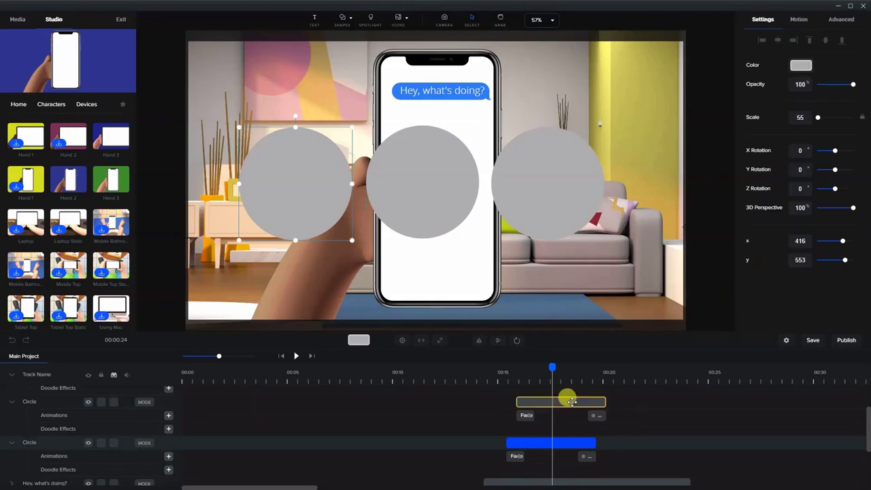
left_click_drag(538, 331, 541, 269)
scroll(597, 373, "up", 1)
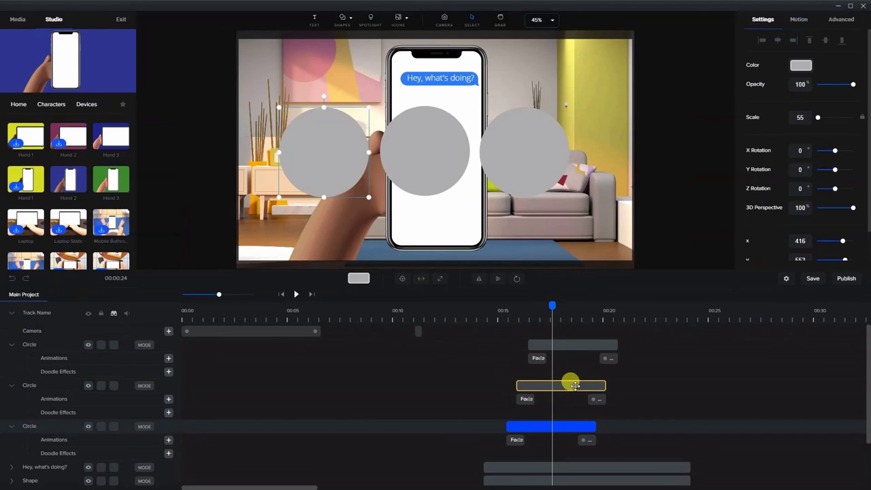
left_click(575, 385, "shift")
left_click(578, 342, "shift")
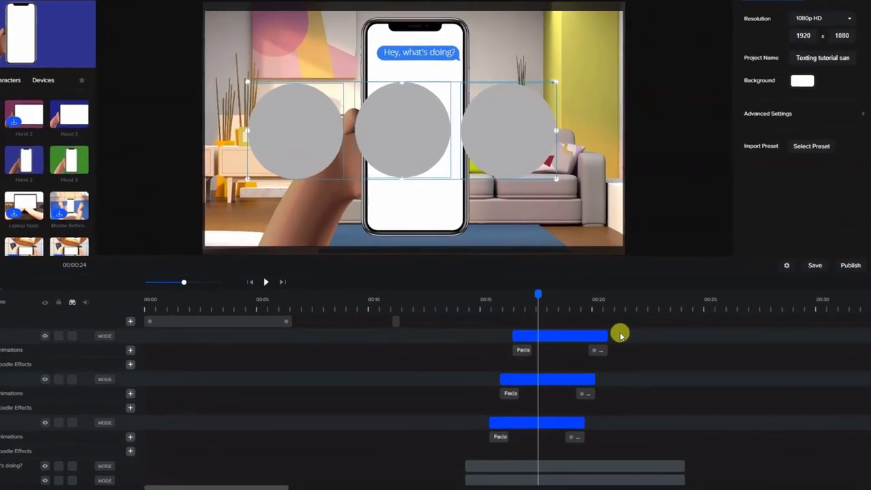
Shorten the three circle clips together so the last ends at about 00:18, and scrub through them to preview the staggered fades
left_click_drag(621, 335, 574, 338)
left_click_drag(493, 277, 453, 283)
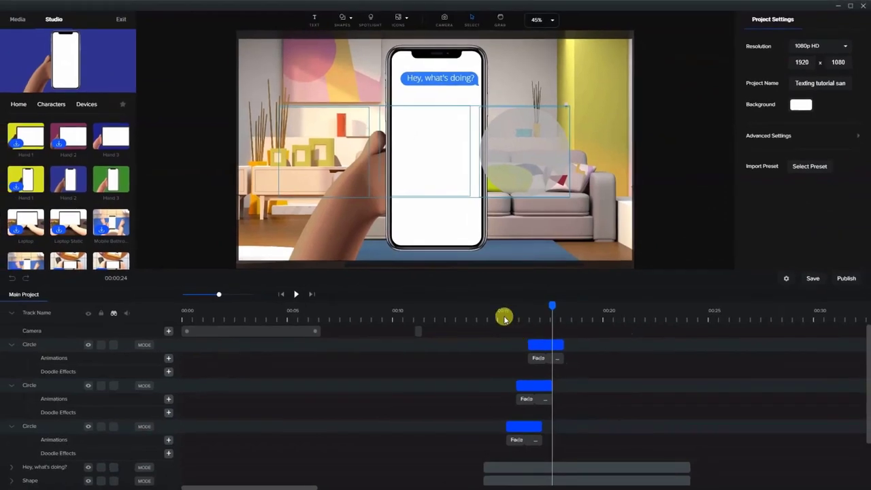
left_click(503, 317)
left_click_drag(499, 301, 535, 322)
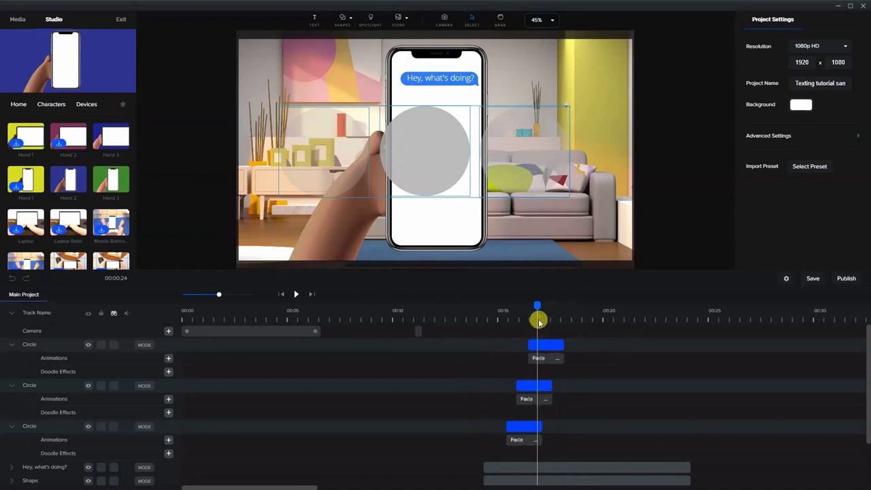
mouse_move(537, 304)
left_mouse_down()
mouse_move(520, 304)
mouse_move(551, 304)
mouse_move(515, 303)
mouse_move(548, 303)
mouse_move(529, 304)
left_mouse_up()
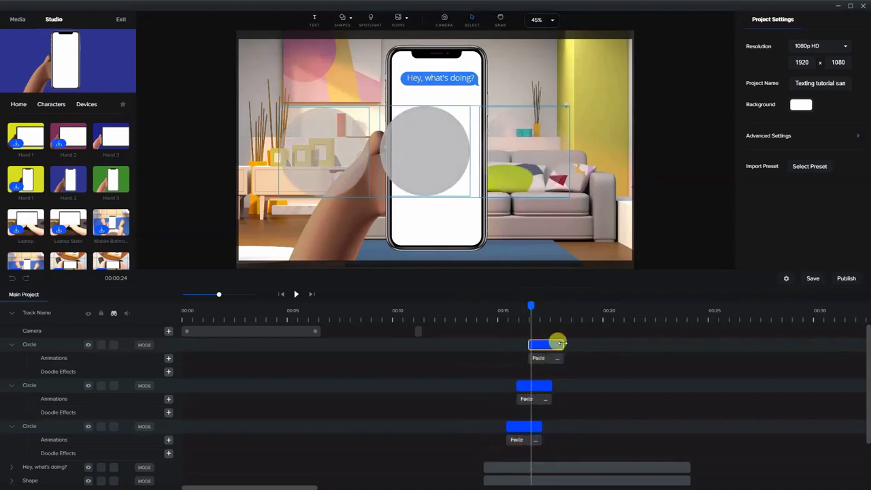
Extend the three circle clips to about 00:20, and shrink the circles together into a small row just below the blue message bubble
left_click_drag(565, 343, 606, 343)
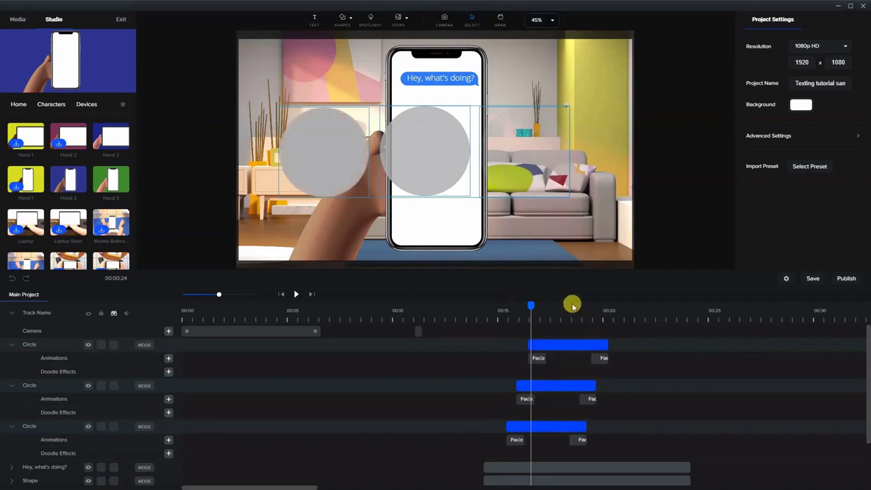
left_click_drag(530, 304, 555, 303)
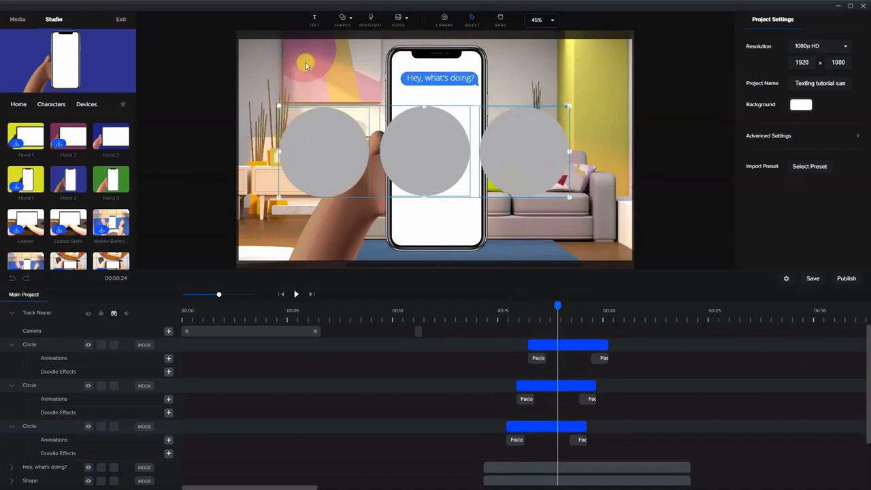
left_click_drag(277, 104, 390, 151)
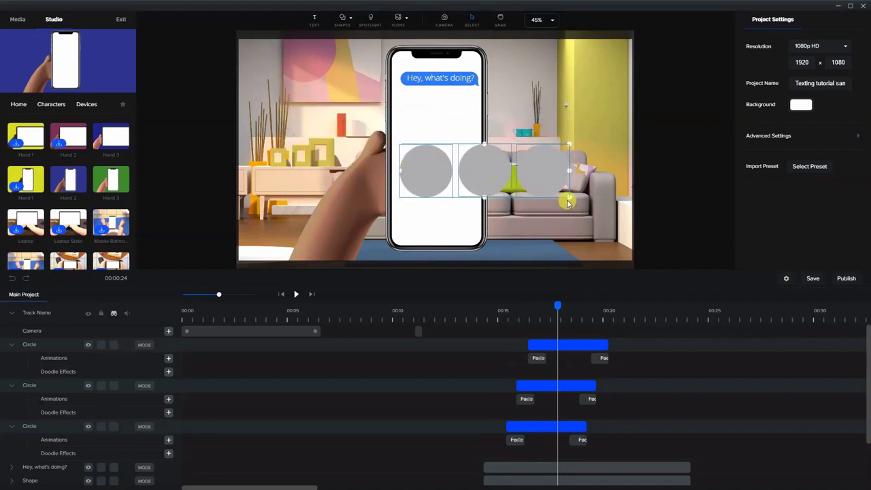
left_click_drag(567, 196, 435, 157)
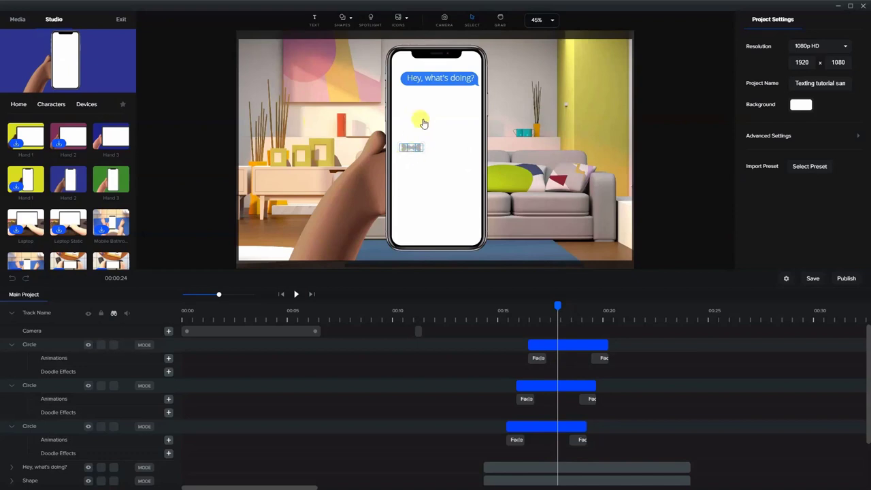
scroll(410, 121, "up", 5)
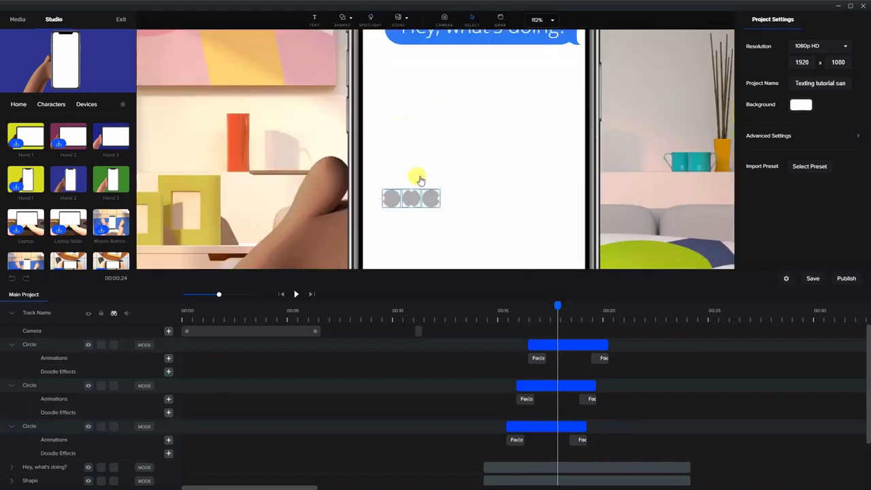
left_click_drag(430, 198, 426, 82)
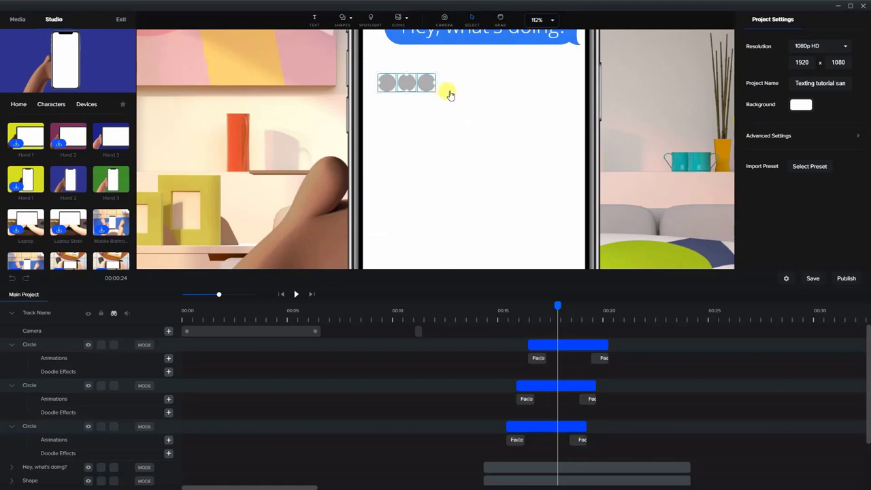
Shorten the three circle clips together so the last ends at about 00:18, and play the dots from about 00:15
left_click(602, 342)
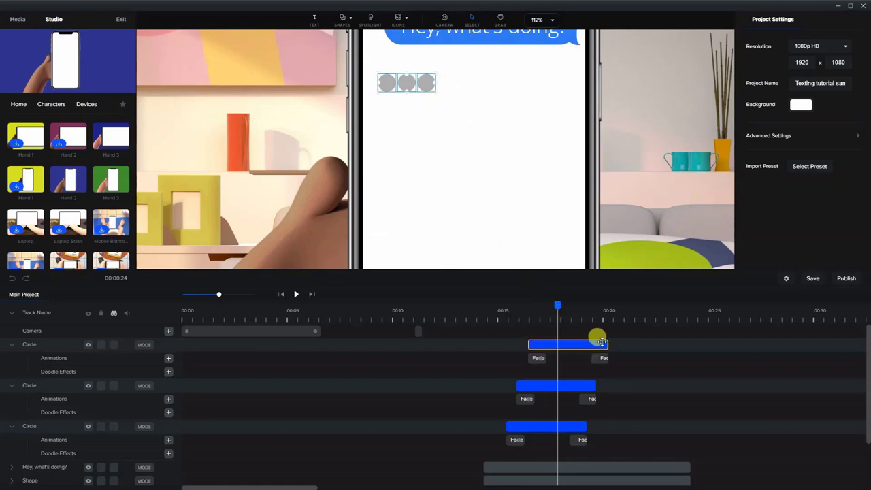
left_click_drag(605, 342, 557, 344)
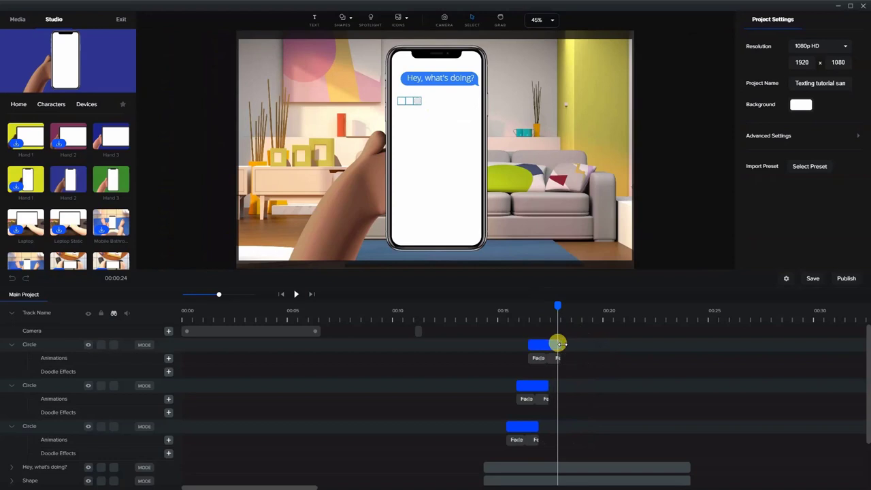
left_click_drag(557, 304, 502, 305)
left_click(634, 220)
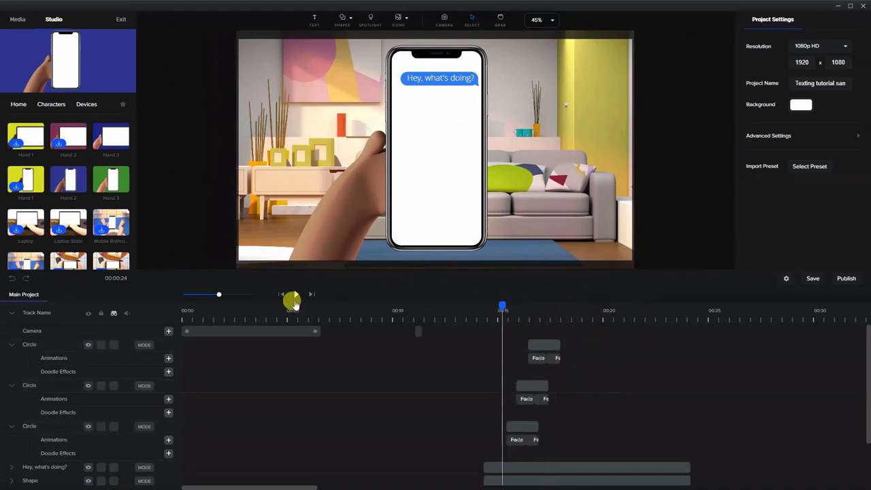
left_click(296, 294)
left_click(295, 294)
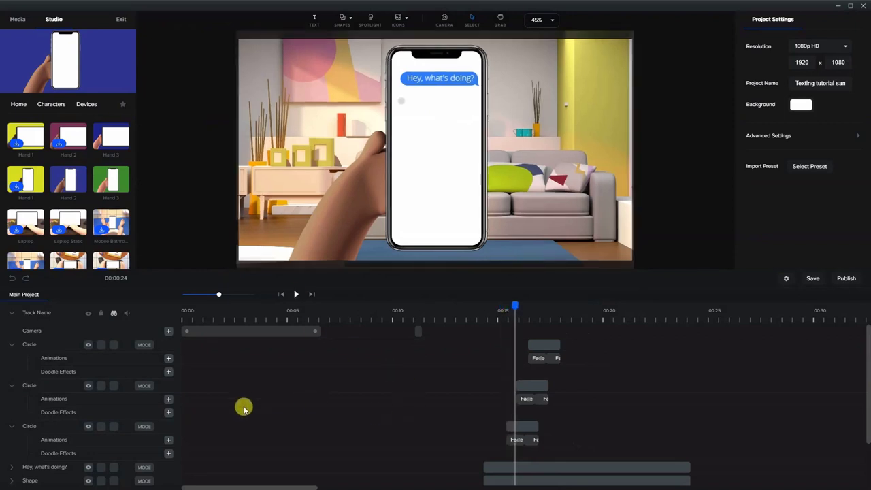
Mute the Circus audio track and replay the fading dots from about 00:15
scroll(202, 432, "down", 2)
scroll(502, 468, "down", 1)
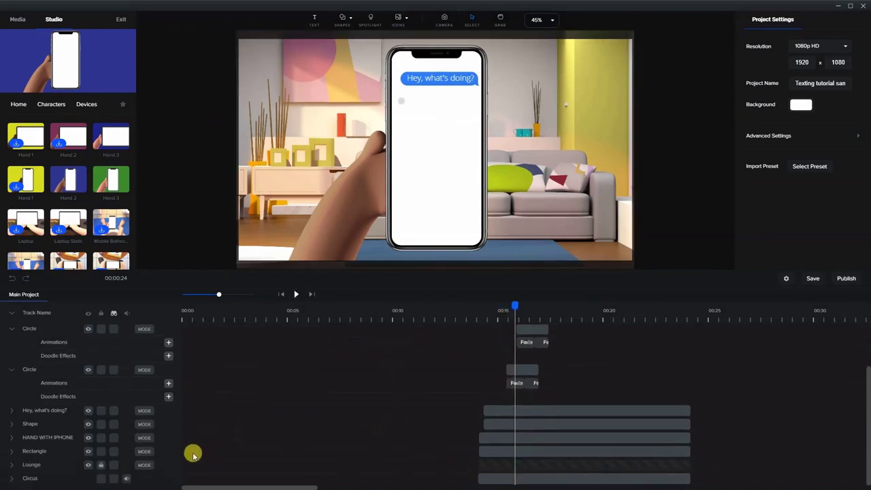
left_click(126, 478)
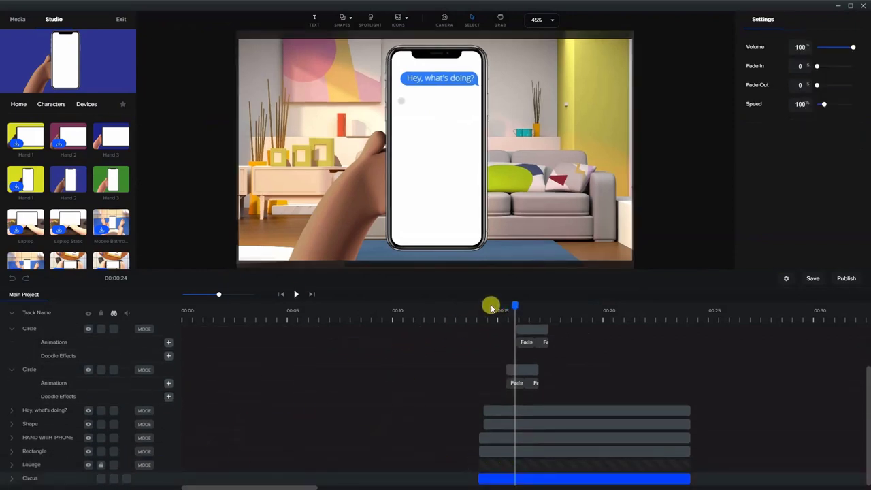
left_click_drag(514, 305, 503, 305)
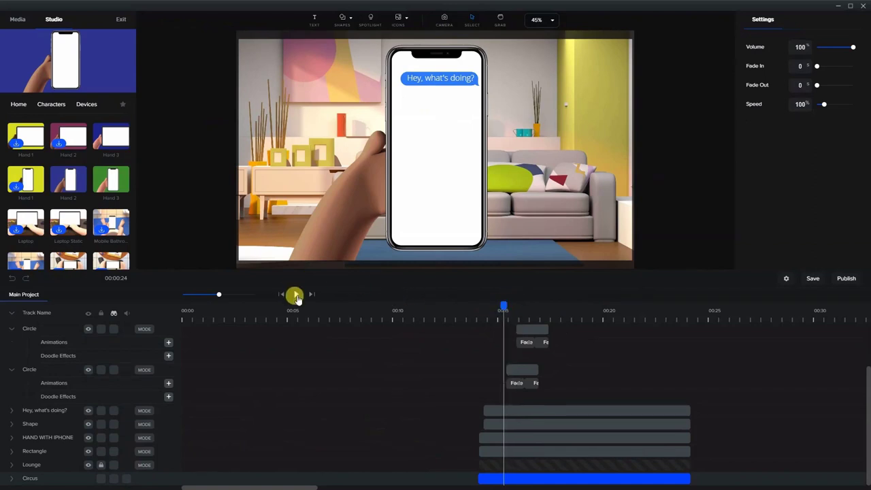
left_click(296, 295)
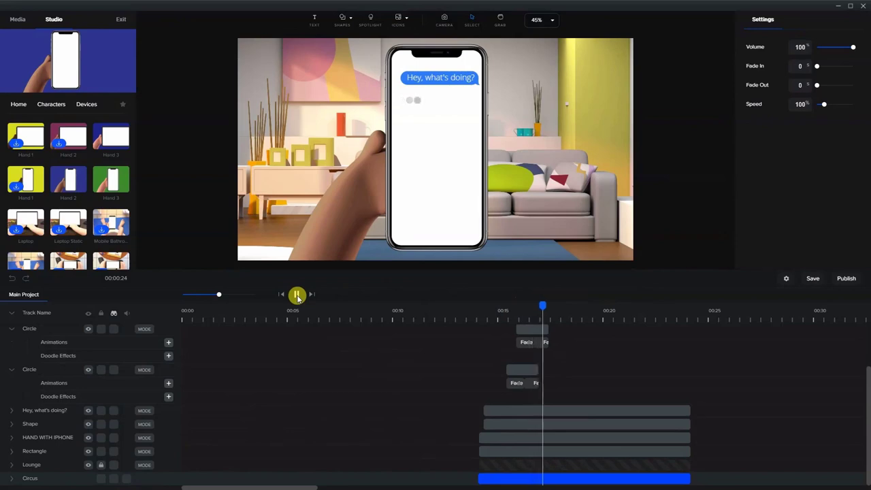
left_click(297, 294)
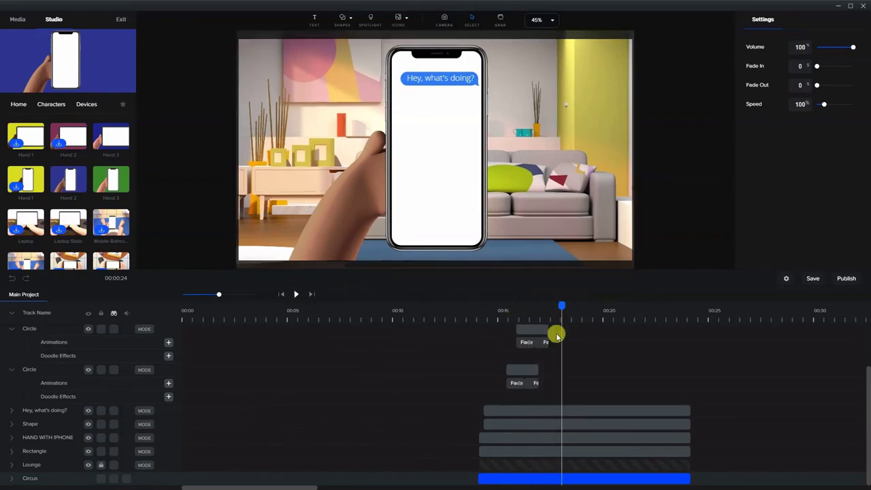
Select the three circle clips and combine them into one group
left_click(522, 369)
key("ctrl+d")
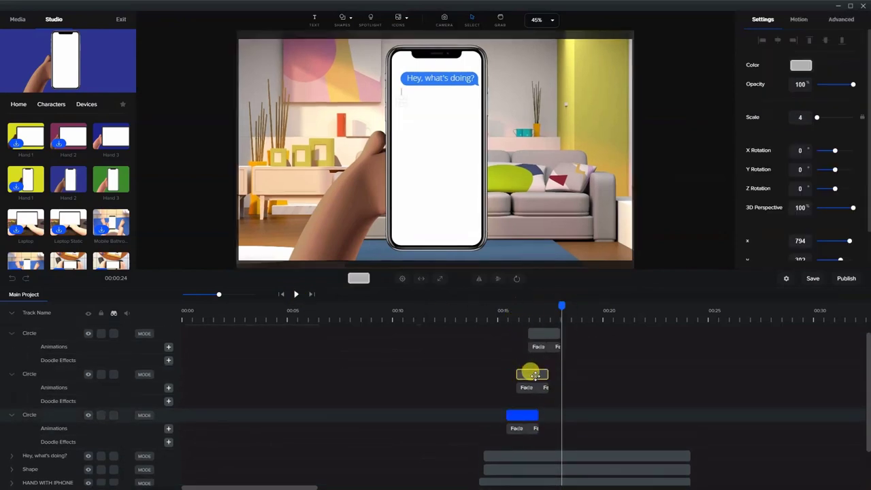
left_click(542, 334)
right_click(548, 335)
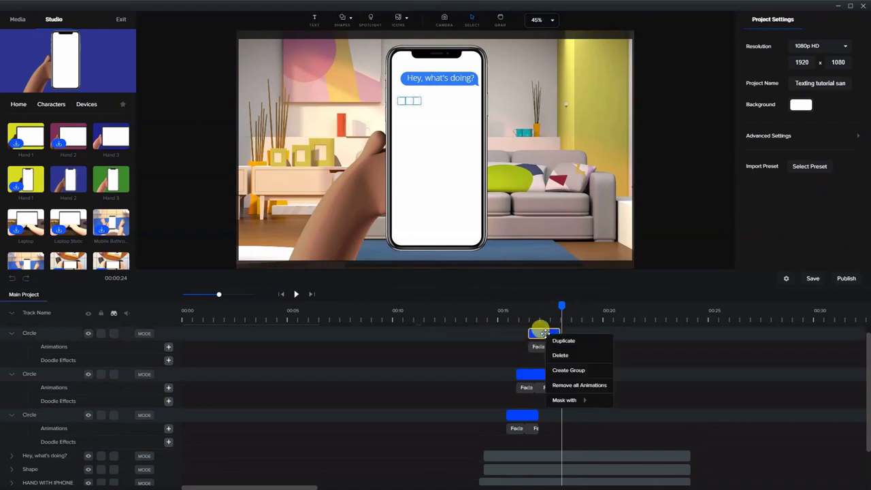
left_click(555, 369)
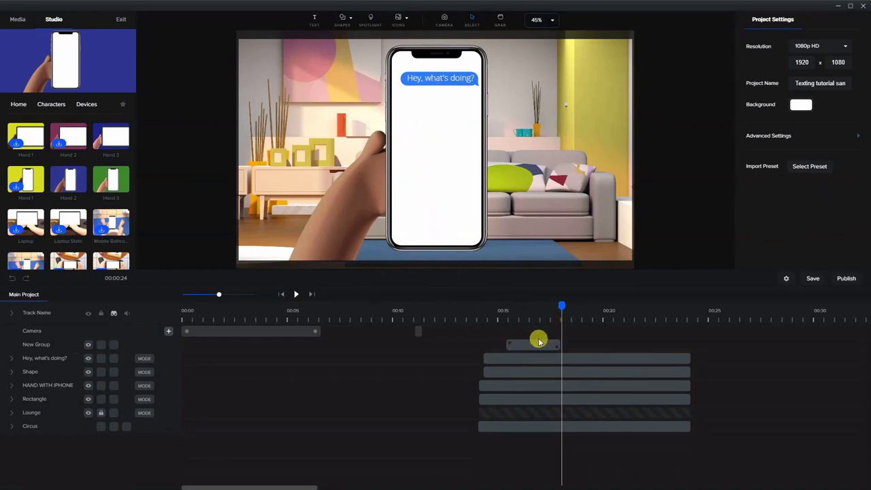
Scrub through the grouped clip to check how the three dots fade in and out
left_click_drag(560, 308, 525, 317)
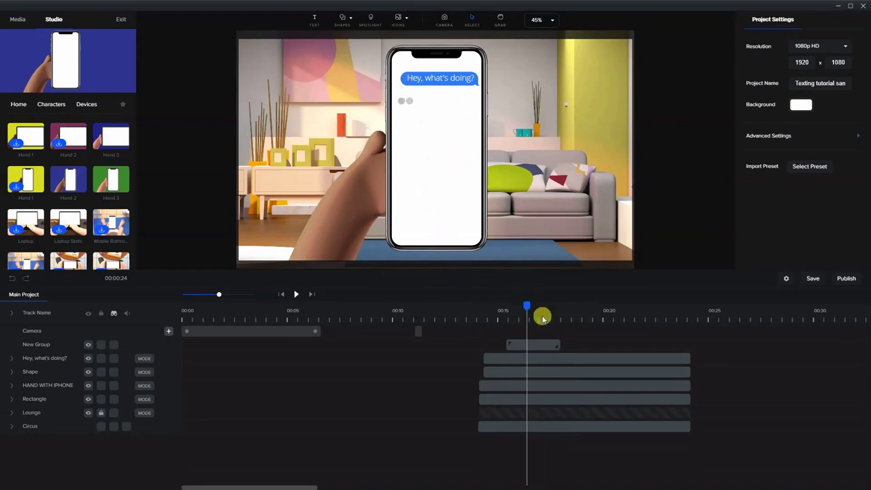
mouse_move(518, 305)
left_mouse_down()
mouse_move(506, 307)
mouse_move(535, 307)
left_mouse_up()
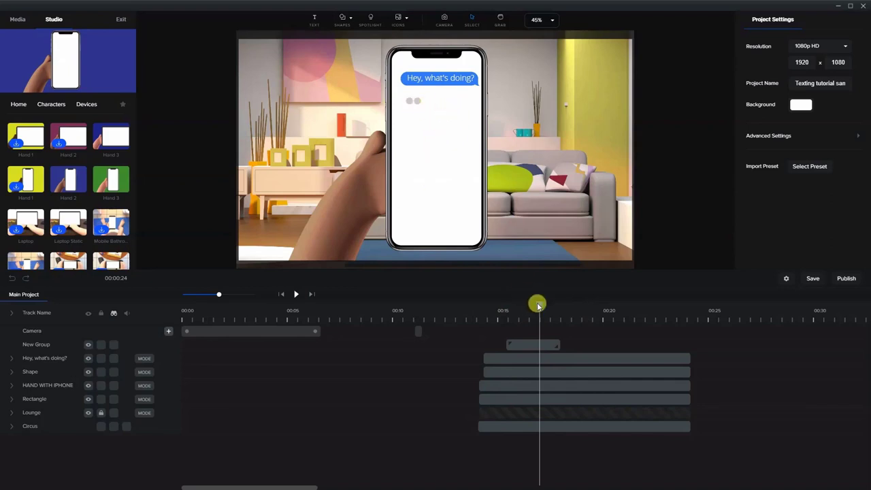
left_click_drag(537, 307, 554, 321)
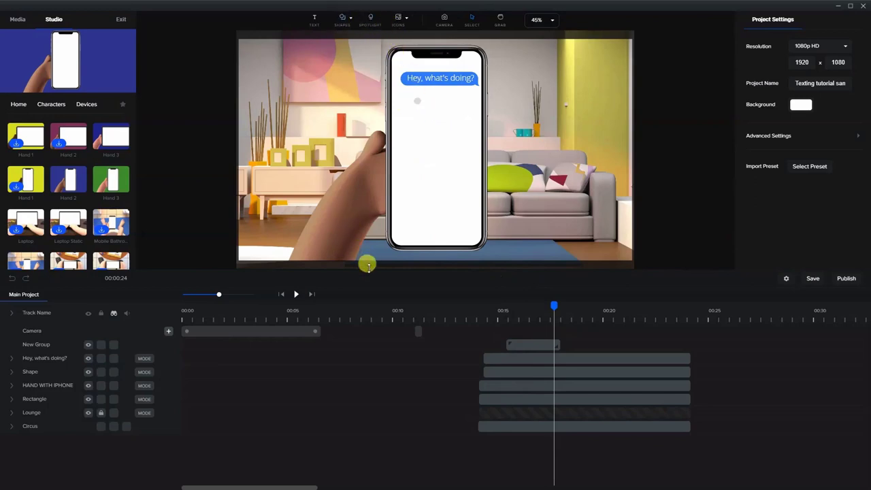
Add a rounded speech-bubble shape with a lower-left tail over the phone and fill it with light grey
left_click_drag(366, 265, 363, 312)
left_click(341, 23)
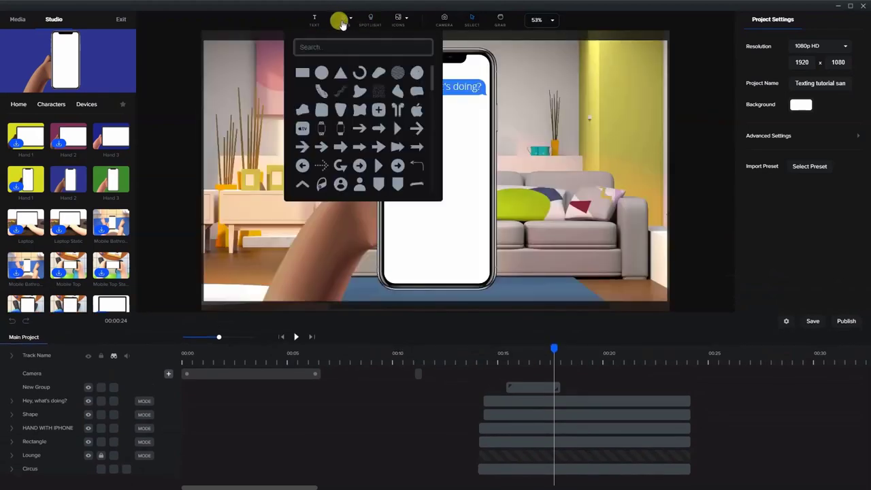
scroll(371, 136, "down", 2)
scroll(376, 148, "down", 5)
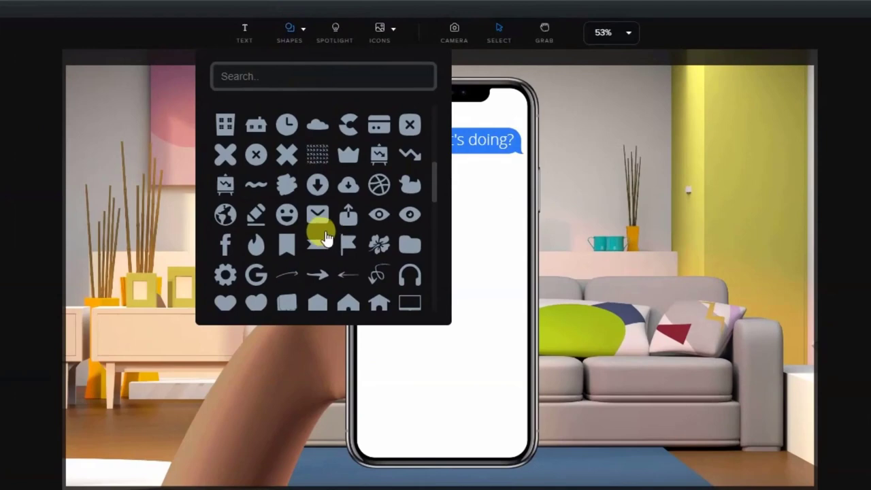
scroll(323, 235, "down", 6)
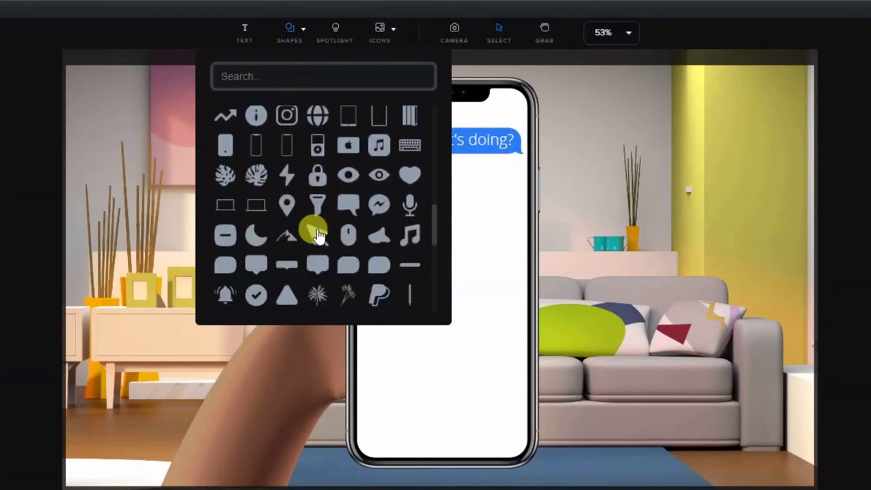
scroll(318, 235, "down", 5)
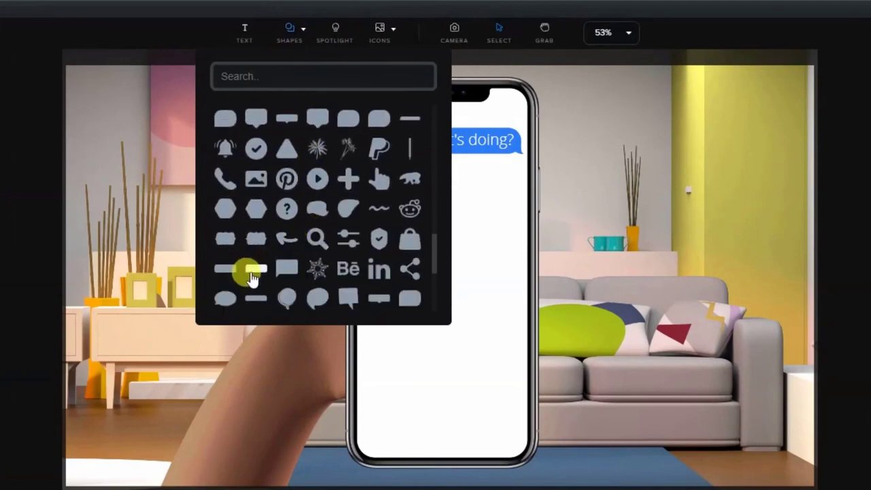
left_click(257, 274)
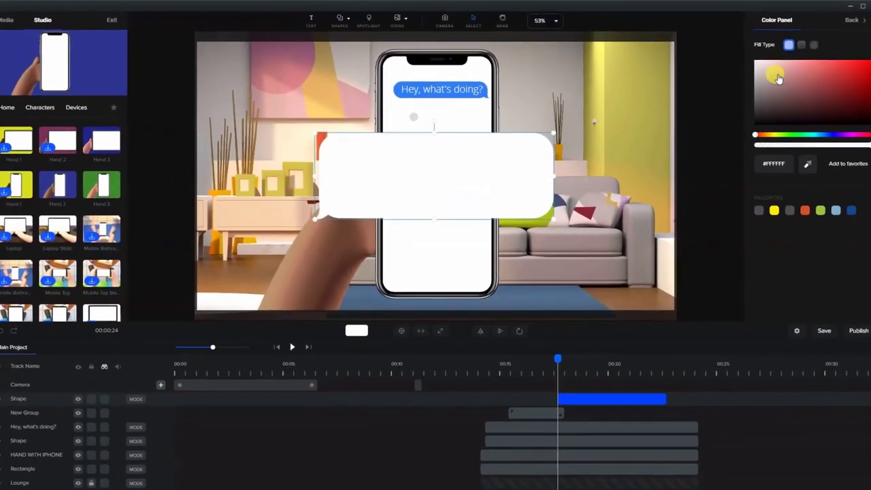
left_click_drag(778, 79, 748, 81)
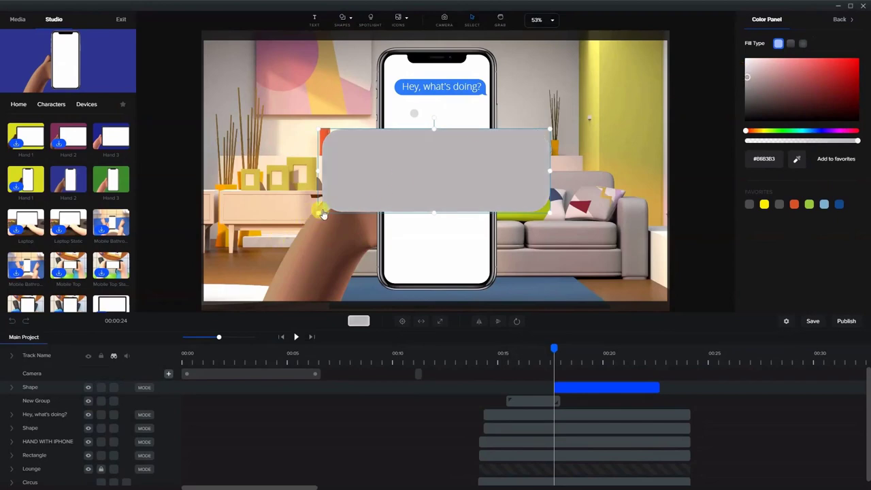
Shrink the grey bubble to fit the phone screen beneath the blue message and extend its clip to about 00:24
left_click_drag(317, 212, 390, 186)
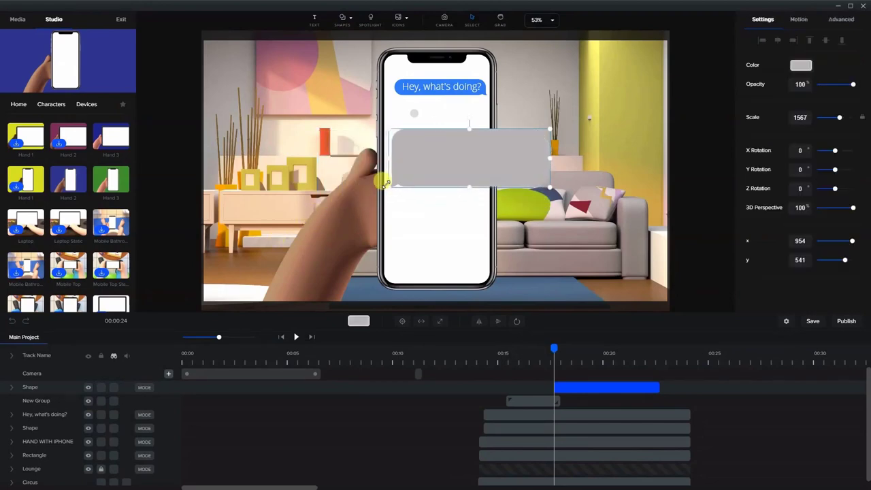
left_click_drag(548, 185, 477, 154)
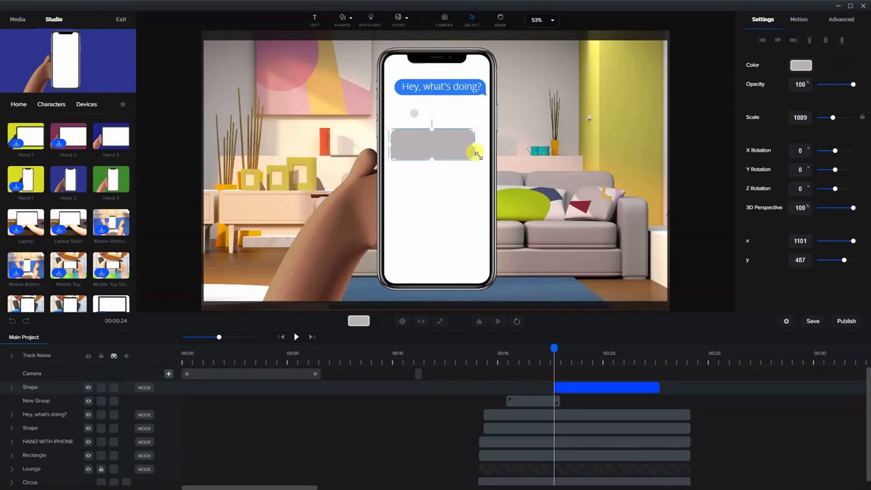
left_click_drag(422, 152, 421, 127)
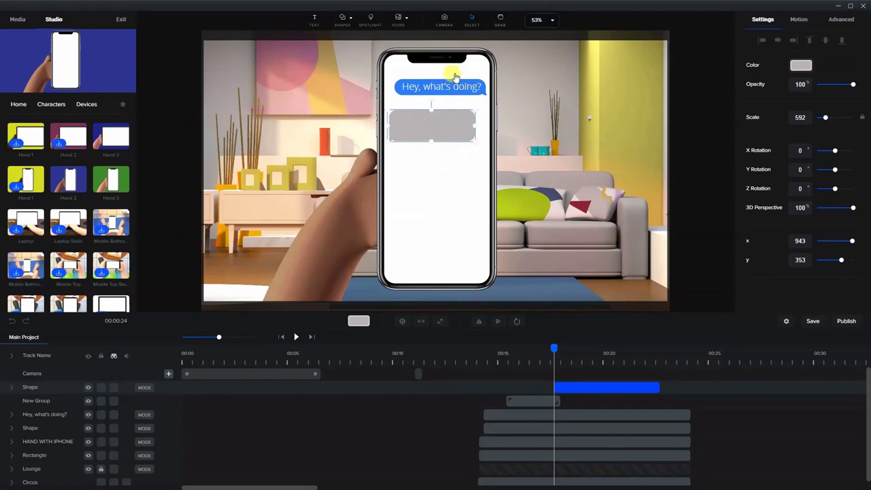
left_click_drag(658, 387, 686, 387)
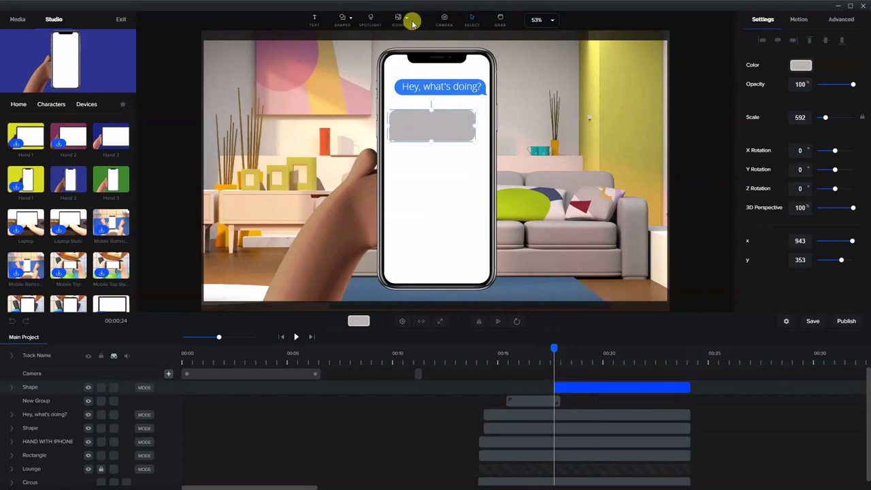
Add a text element, extend its clip to about 00:24 and place it beside the phone over the wall
left_click(314, 19)
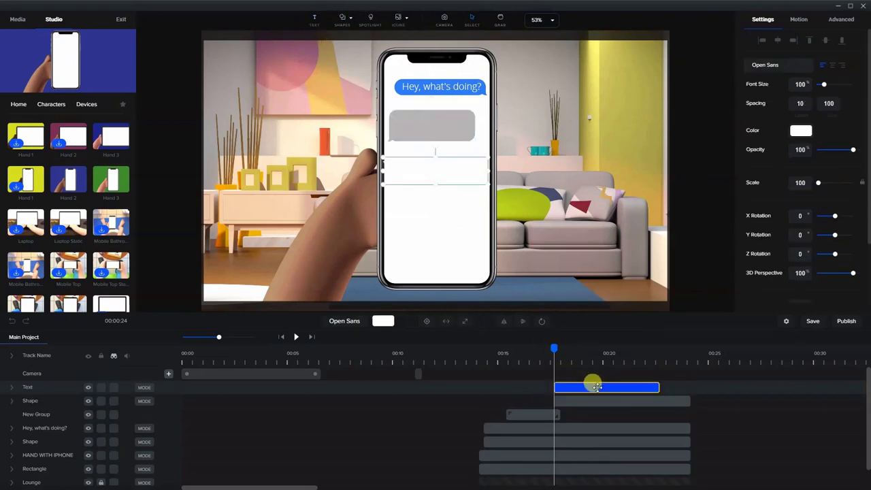
left_click_drag(656, 387, 689, 387)
left_click_drag(424, 171, 563, 131)
Replace the placeholder text with "Nothing much. Want to go play basketball?"
double_click(564, 126)
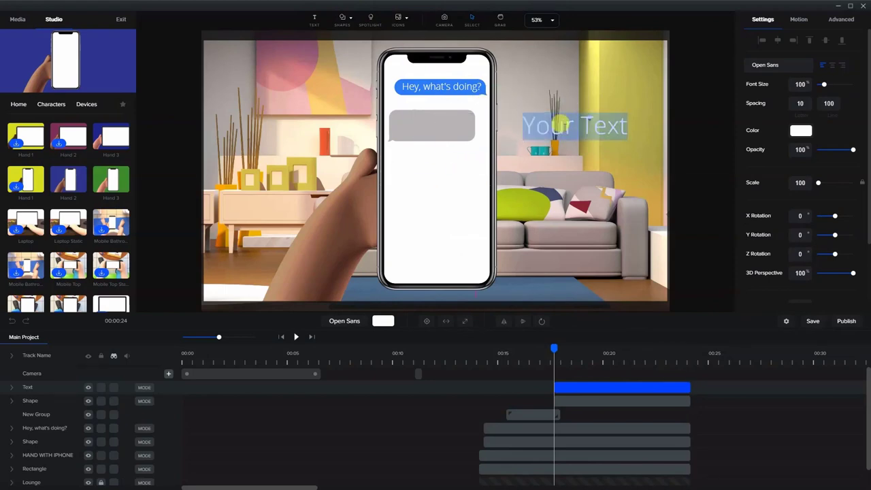
type("Noth")
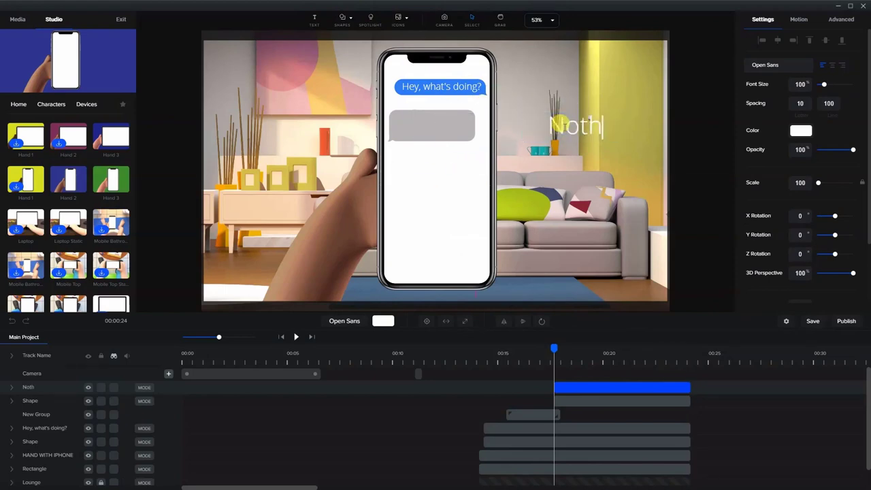
type("ing much")
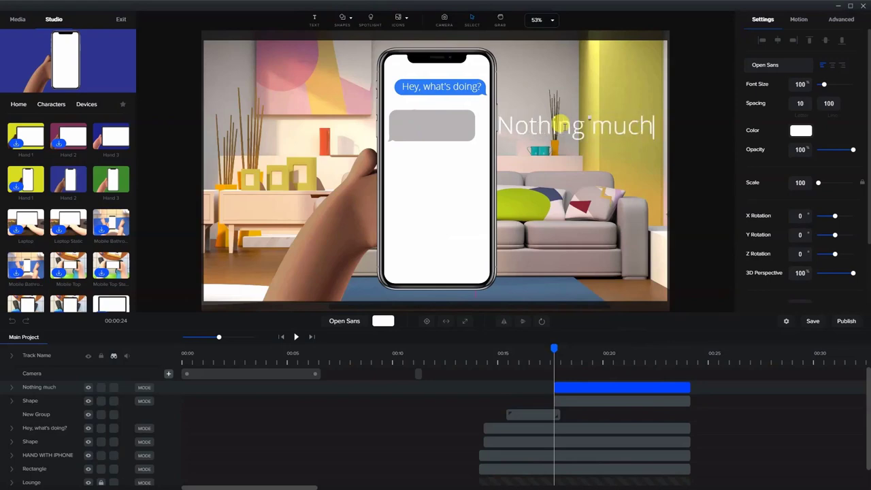
type(". Want")
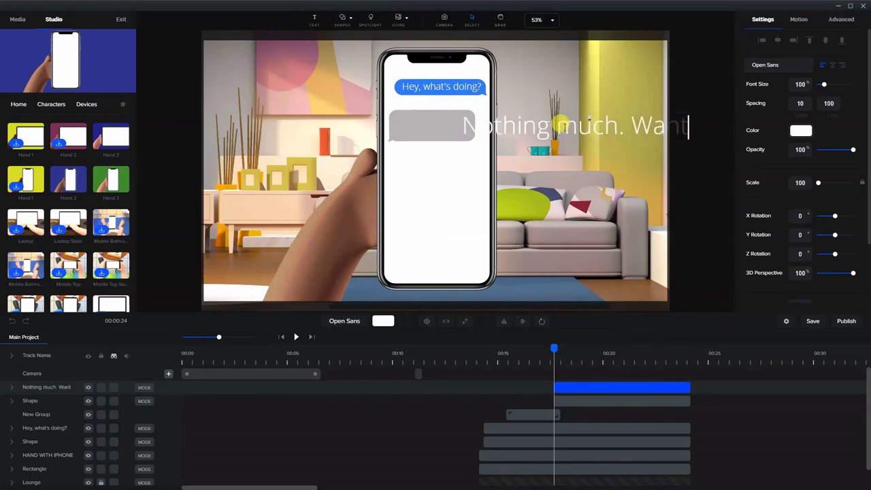
type(" to go")
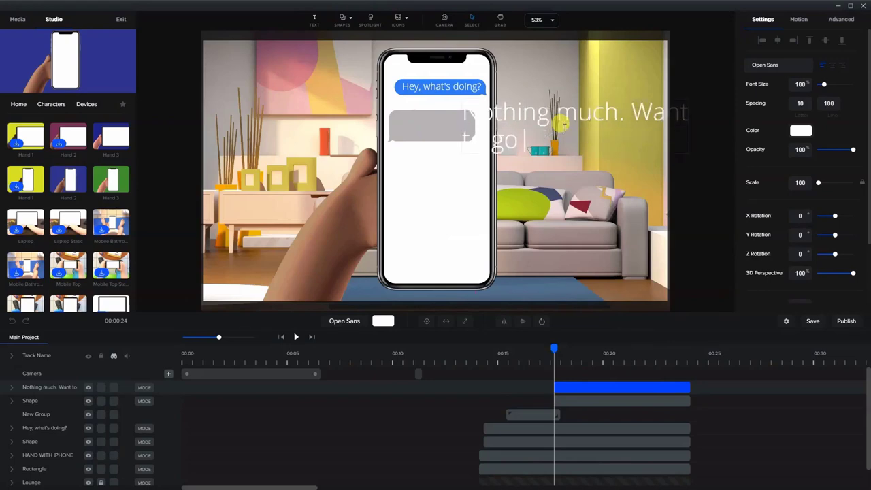
type(" play basketball?")
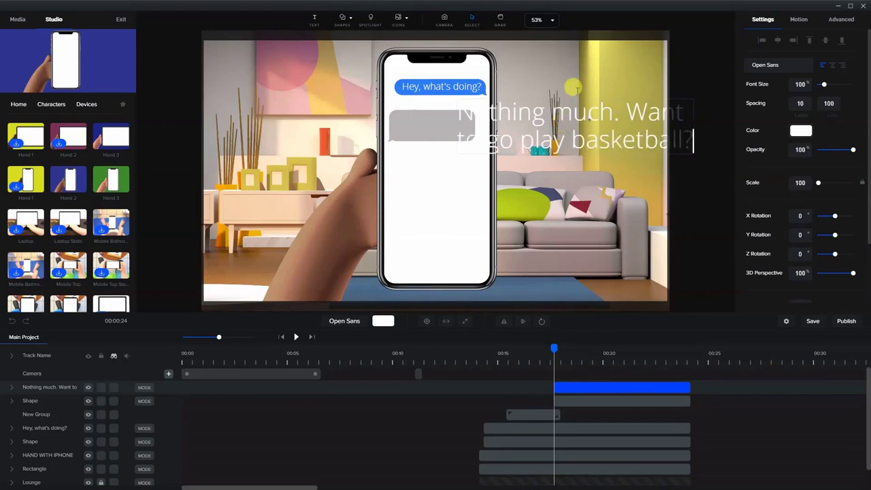
left_click(700, 94)
Colour the reply text black, scale it down to 33 and place it inside the grey bubble
left_click(640, 119)
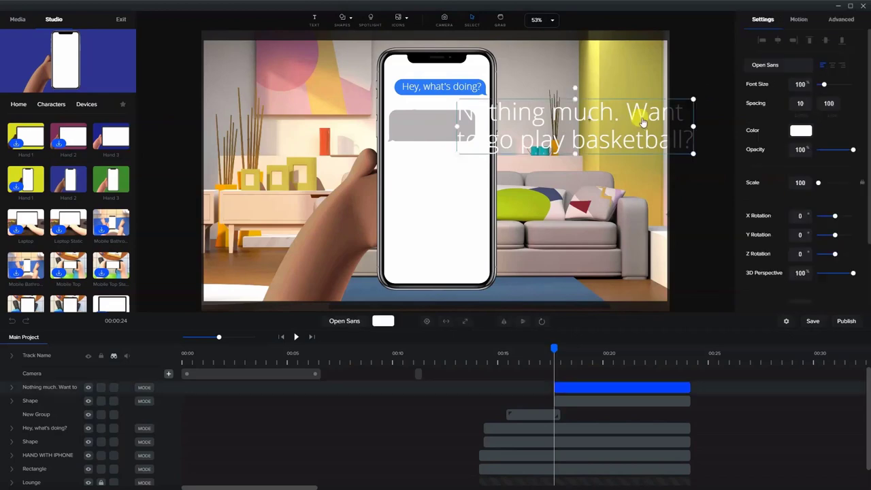
left_click(802, 133)
left_click_drag(757, 88, 440, 129)
left_click(689, 154)
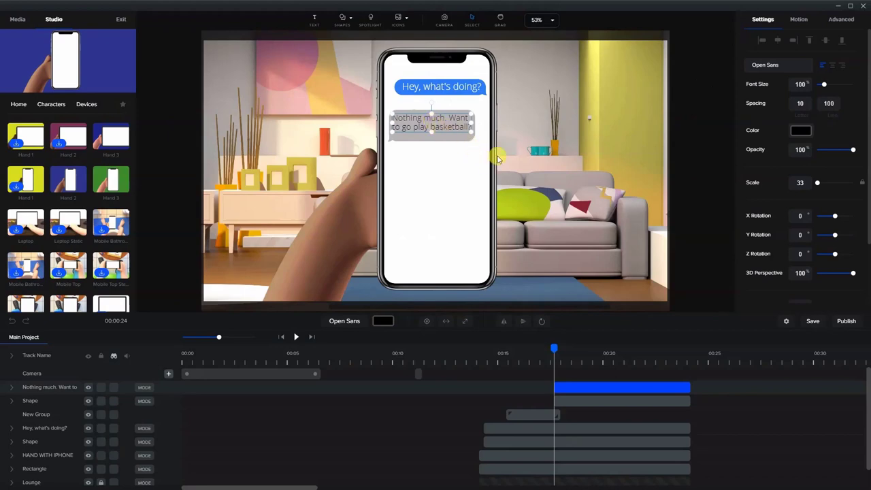
left_click(681, 94)
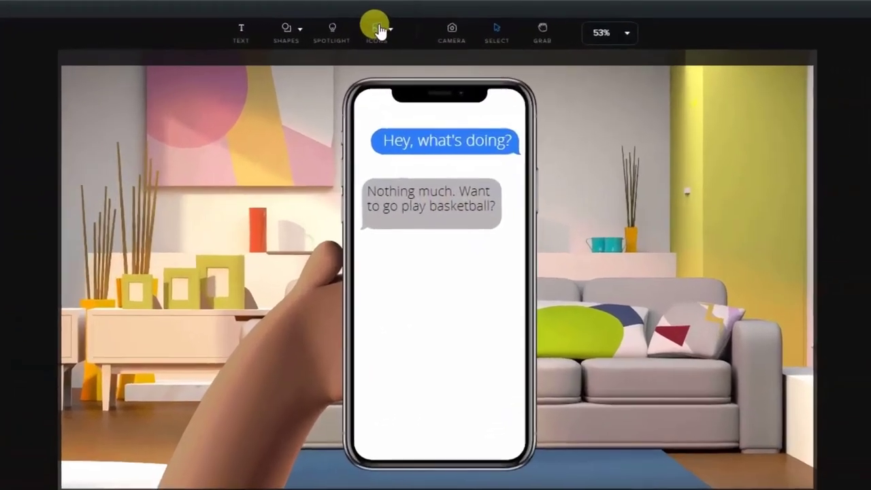
left_click(397, 20)
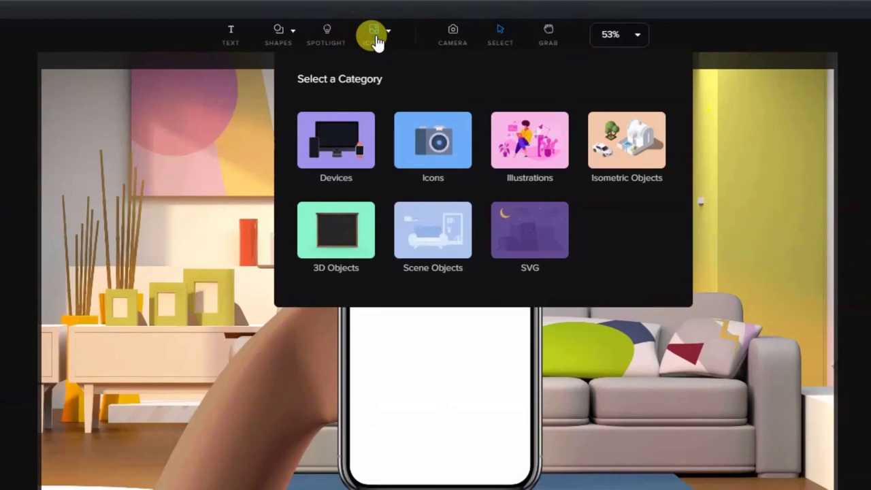
left_click(438, 145)
left_click(432, 140)
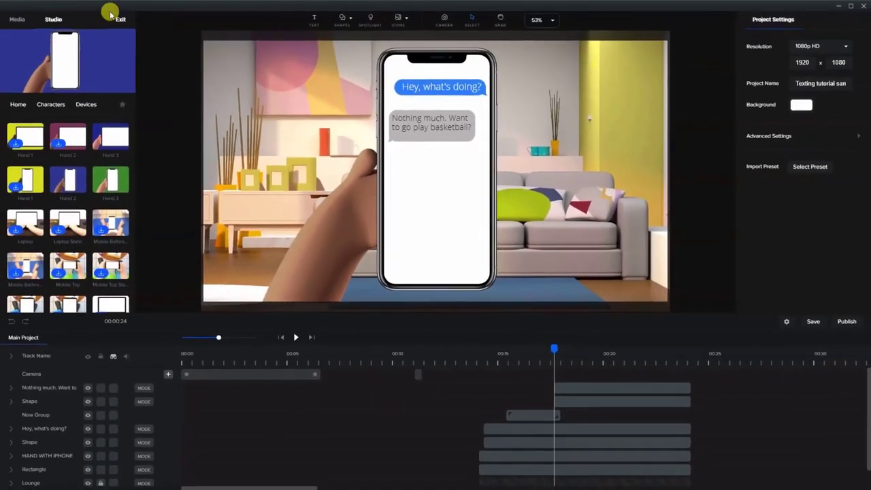
Add the Basketball image from the project media, scaled to 5, beneath the reply text in the grey bubble
left_click(17, 19)
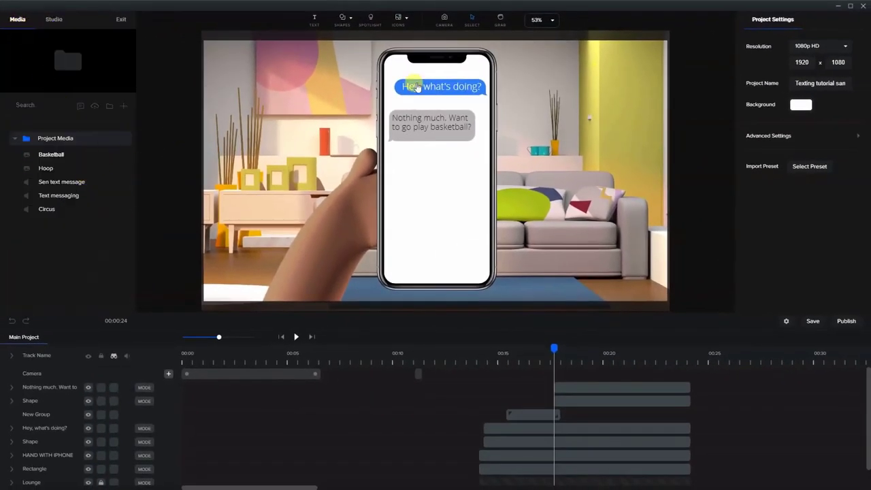
left_click(39, 153)
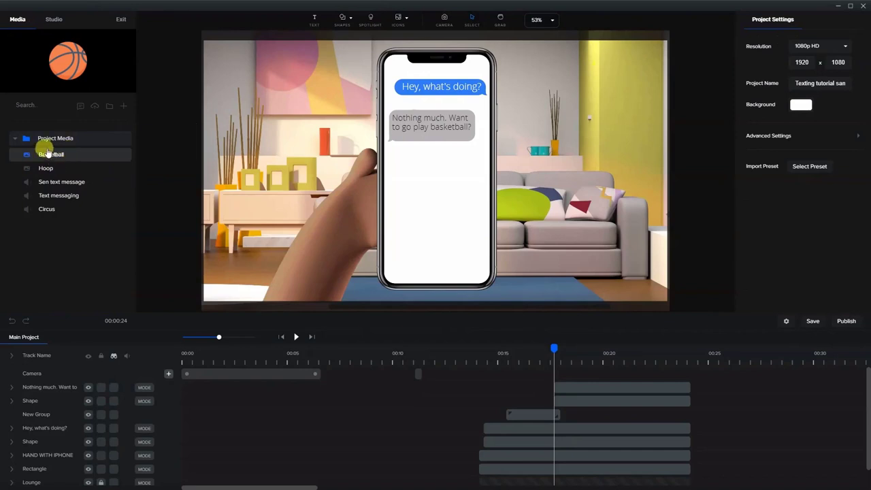
left_click_drag(49, 158, 405, 164)
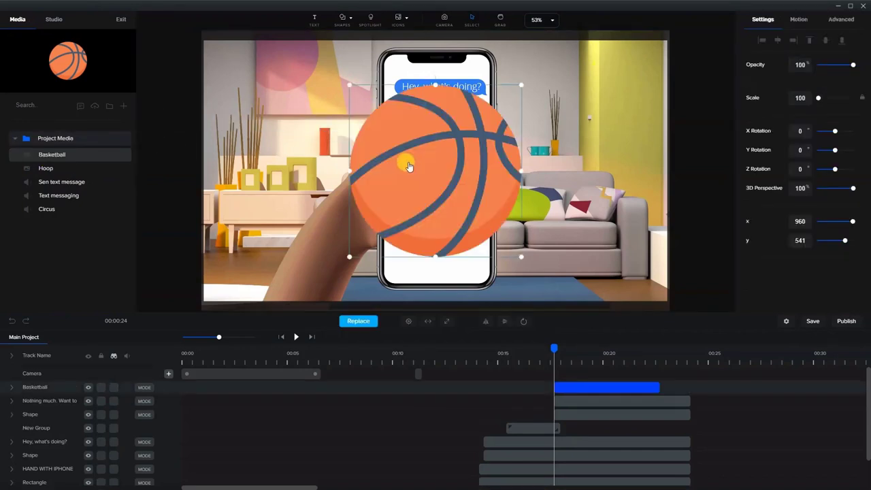
left_click_drag(349, 254, 418, 124)
left_click(576, 153)
left_click(396, 136)
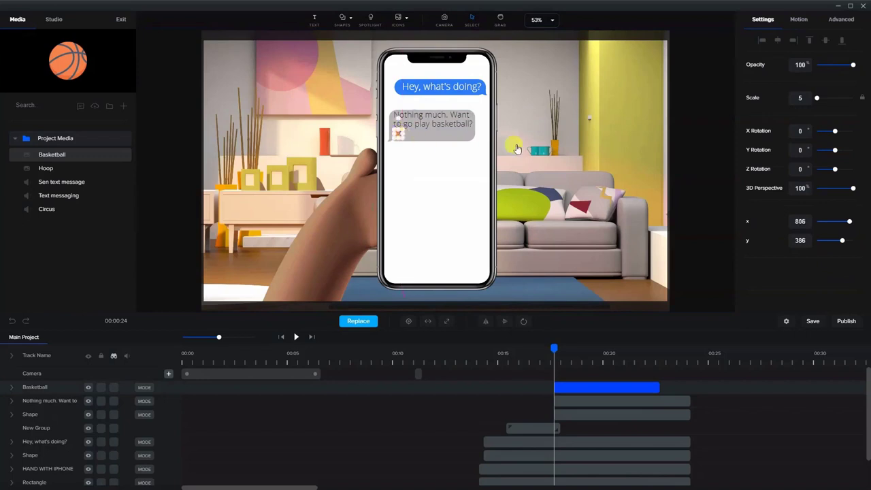
left_click(364, 126)
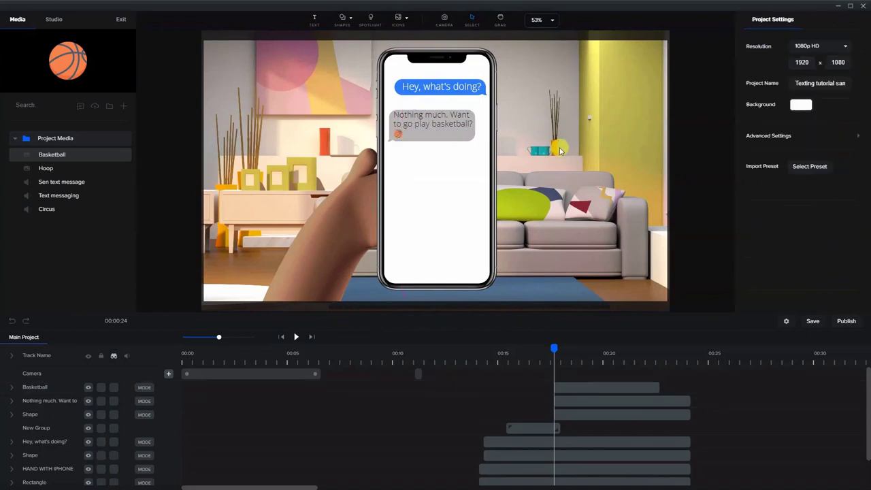
Nudge the reply text inside the grey bubble and extend the Basketball clip to about 00:24
left_click(430, 128)
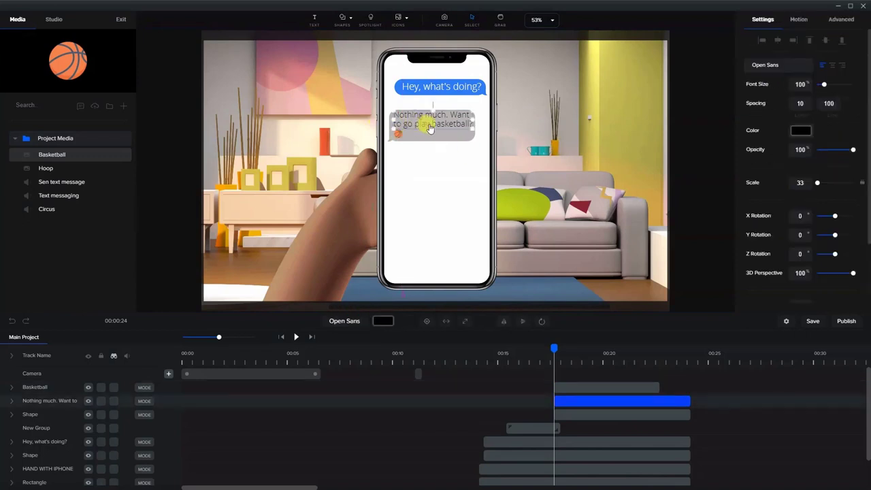
left_click(654, 387)
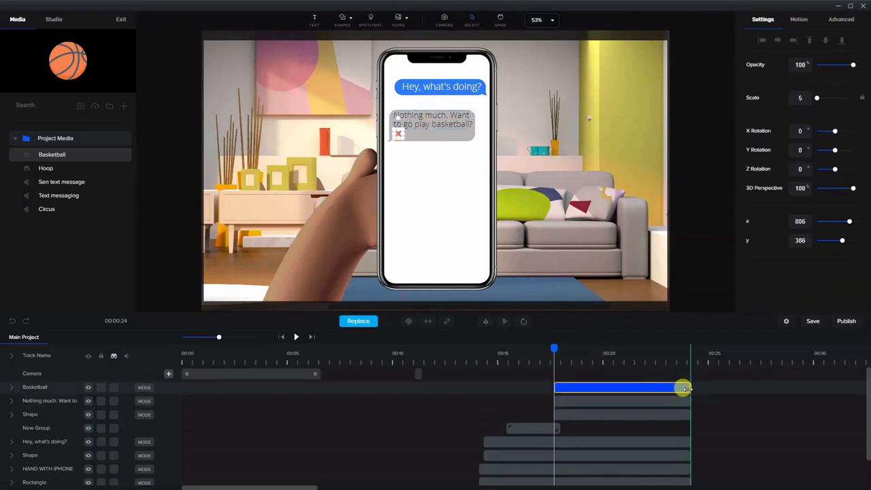
left_click(676, 147)
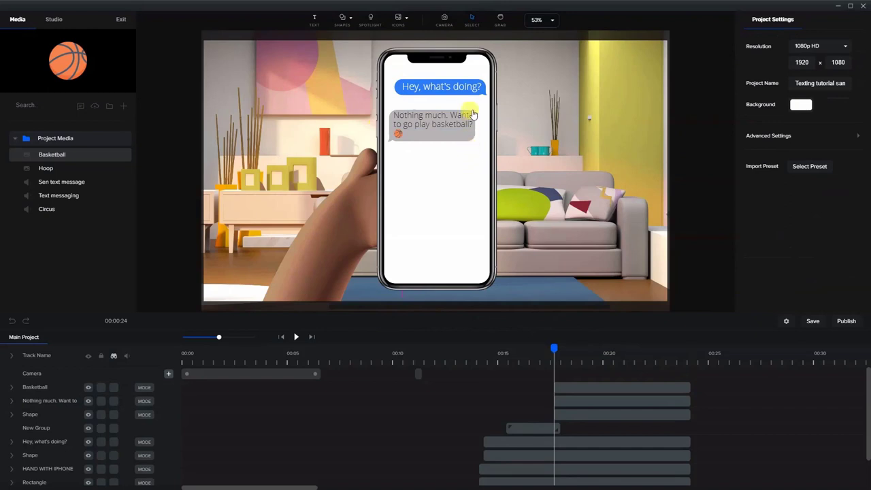
Duplicate the reply's Basketball, text and grey bubble clips together
left_click(436, 131)
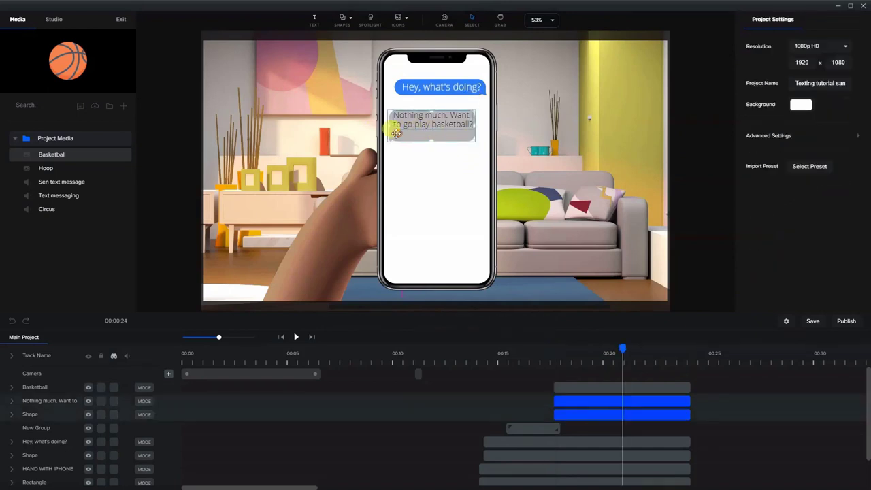
right_click(614, 384)
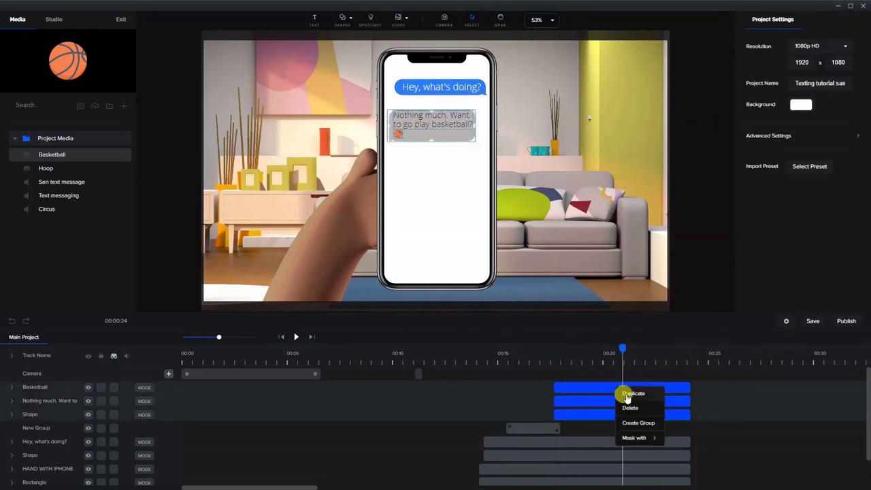
left_click(627, 393)
Trim the start of the three duplicated reply clips together to about 00:19
left_click(559, 386)
left_click(567, 411, "shift")
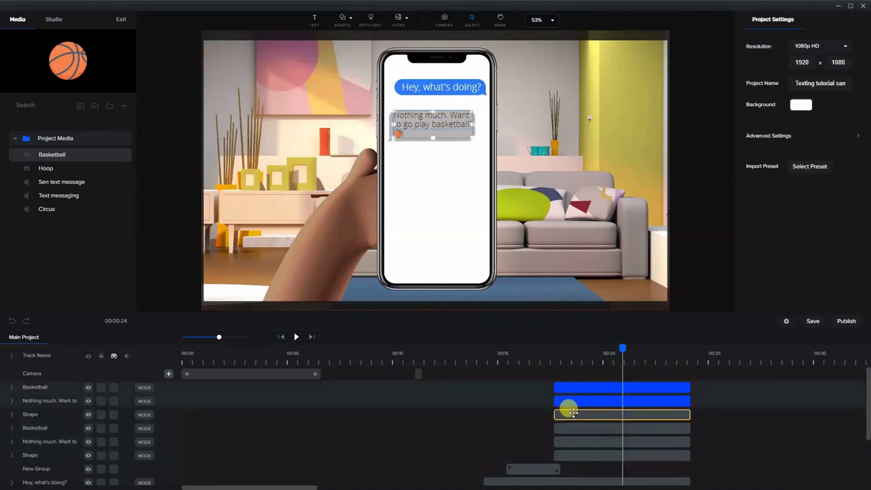
left_click_drag(556, 387, 584, 388)
left_click(710, 242)
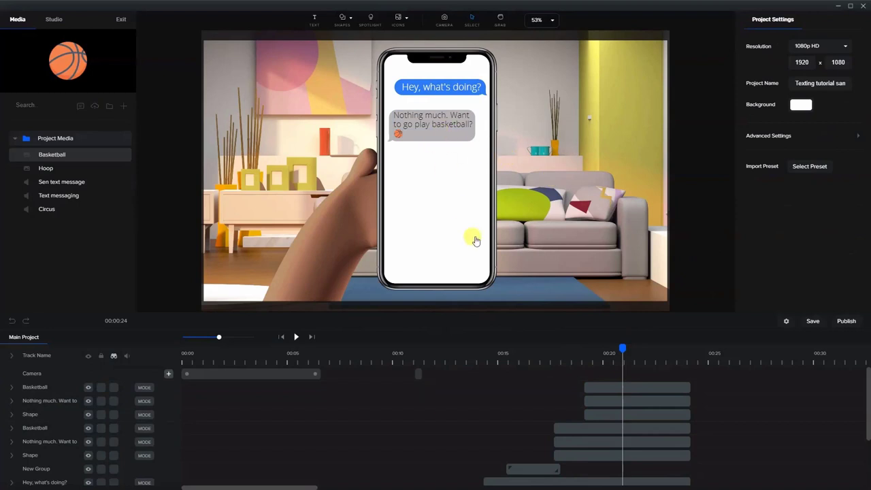
Move the duplicated Basketball, text and grey bubble together down below the first reply and slightly to the right on the phone screen
left_click(632, 386)
left_click(627, 401, "shift")
left_click(629, 413, "shift")
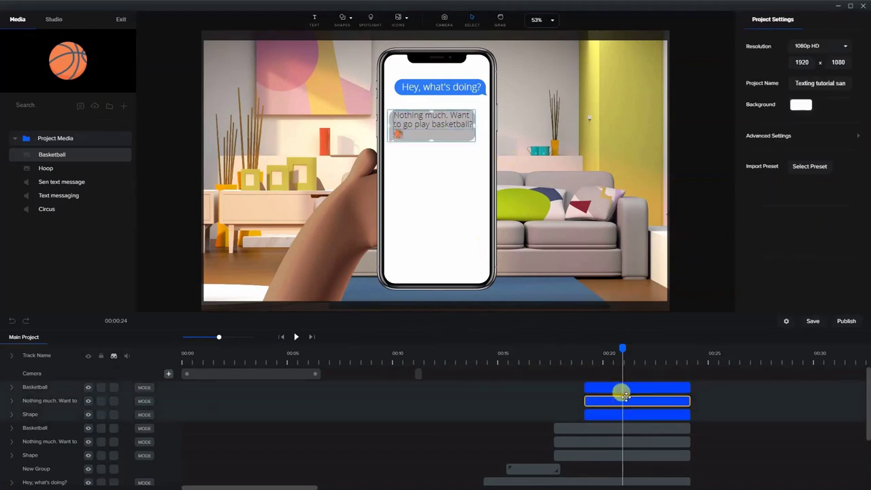
key("Down")
key("Down")
key("Down")
key("Down")
key("Down")
key("Down")
key("Down")
key("Down")
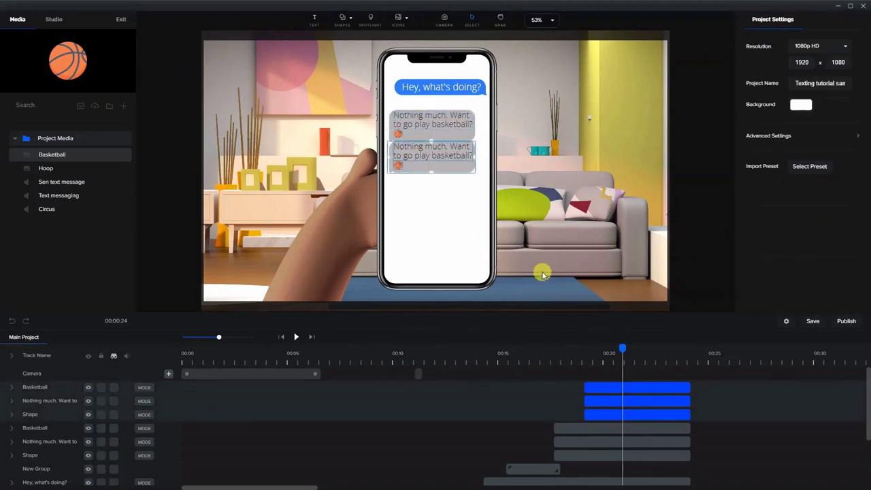
key("Right")
key("Right")
key("Right")
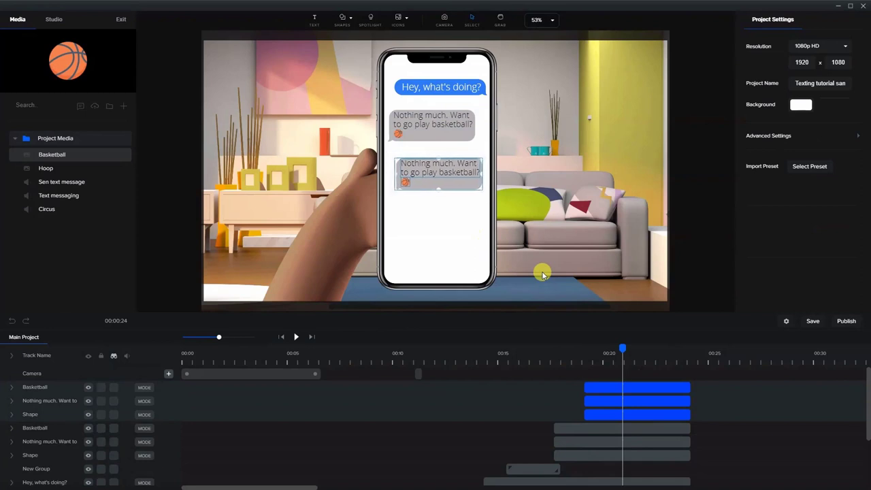
Flip the duplicated lower bubble horizontally and recolour it by sampling the blue of the "Hey, what's doing?" bubble
left_click(681, 143)
left_click(461, 188)
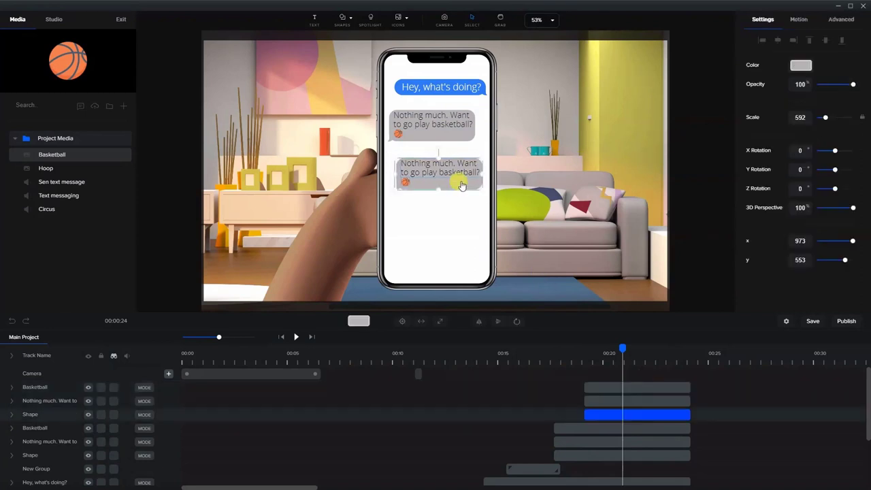
left_click(480, 323)
left_click(796, 68)
left_click(796, 159)
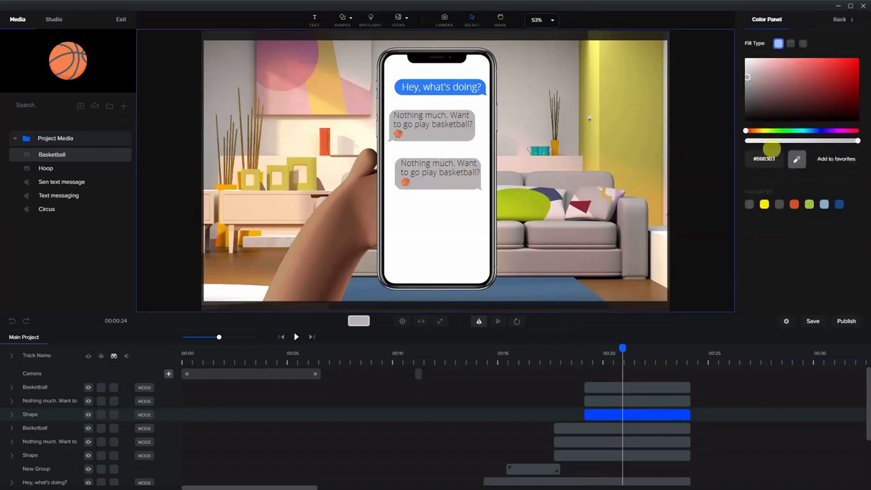
left_click(398, 88)
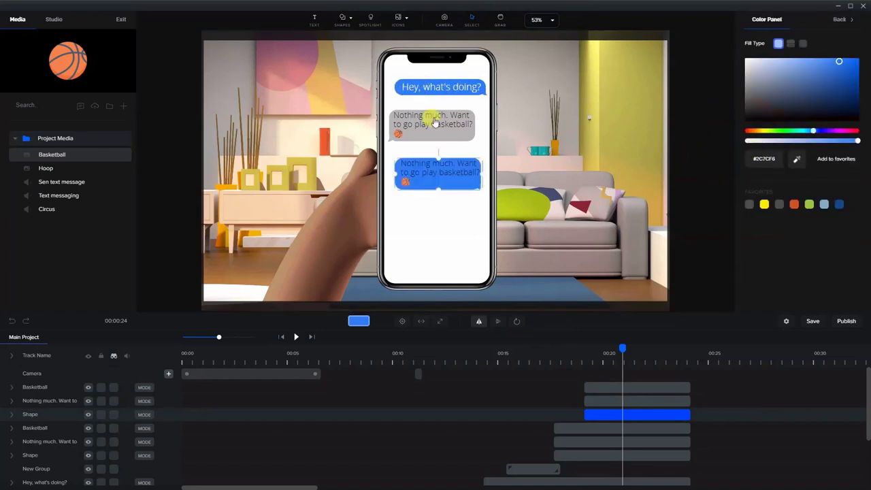
Change the text in the lower blue bubble to white
left_click(466, 174)
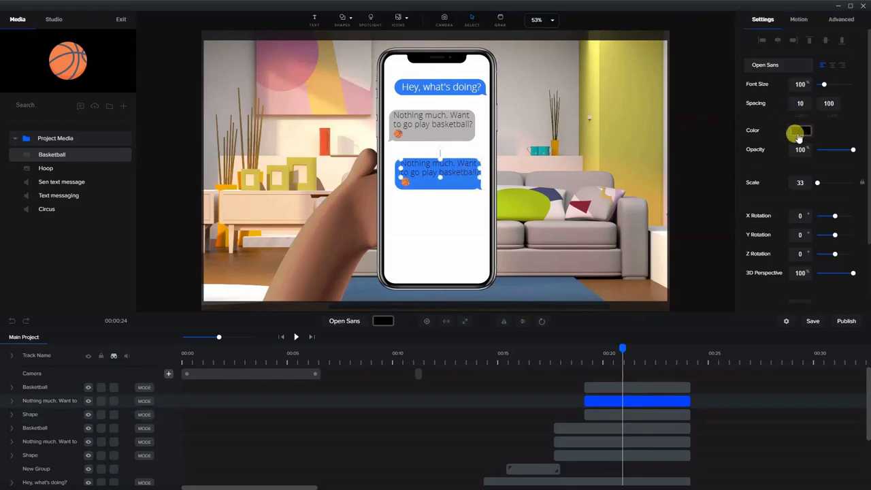
left_click(798, 134)
left_click_drag(771, 95, 732, 43)
left_click(428, 197)
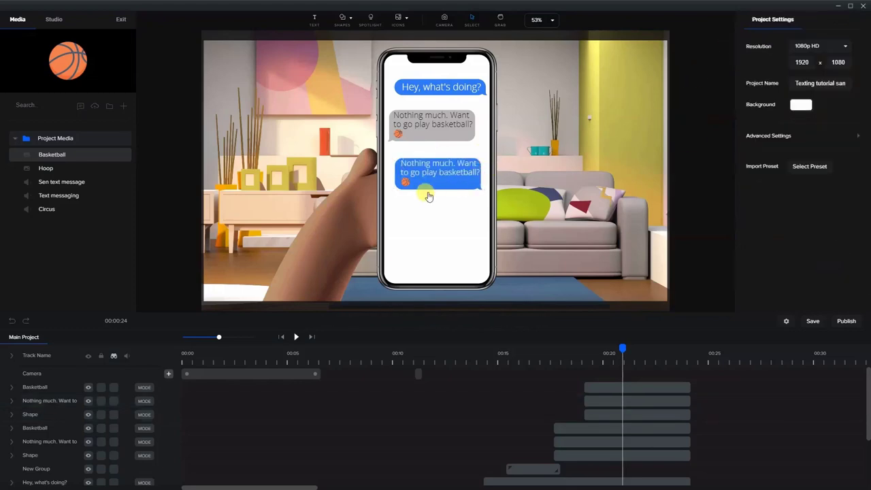
Replace the Basketball image in the lower blue bubble with the Hoop image and nudge it slightly down
left_click(403, 186)
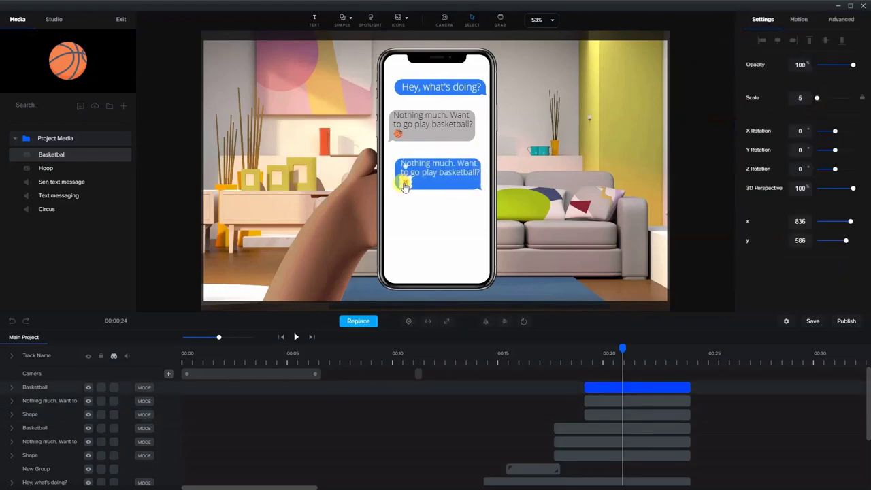
left_click(358, 321)
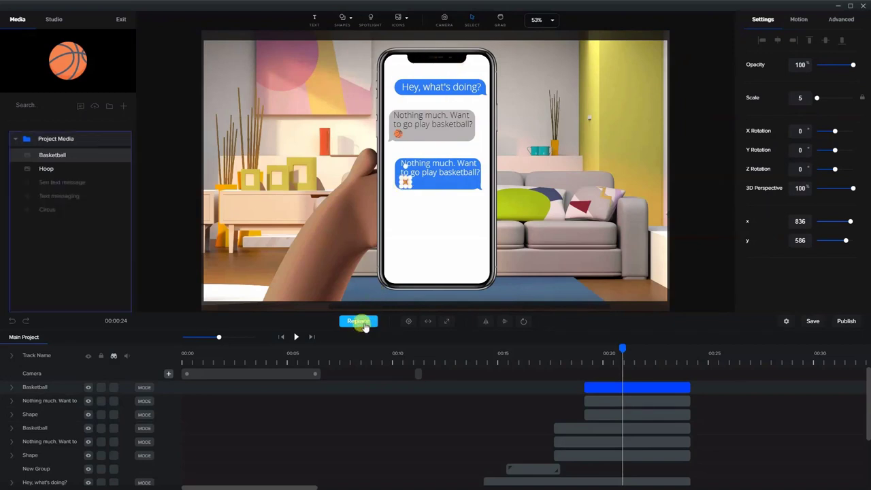
left_click(46, 169)
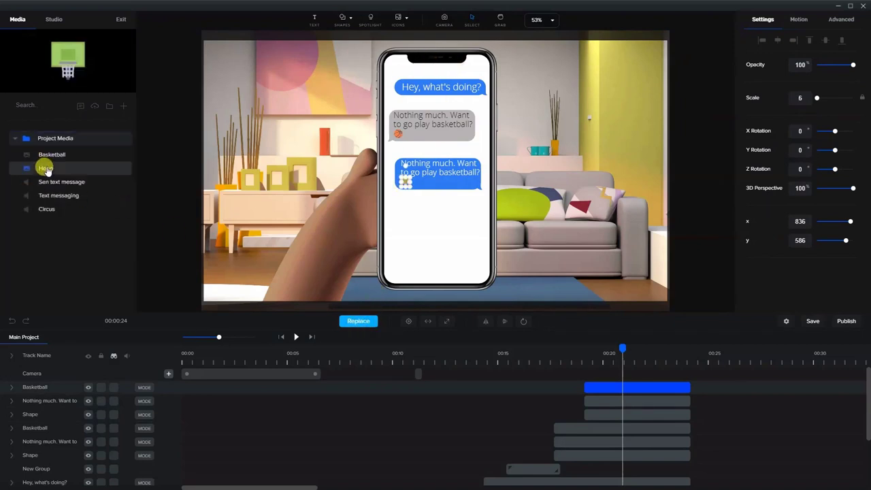
left_click(265, 178)
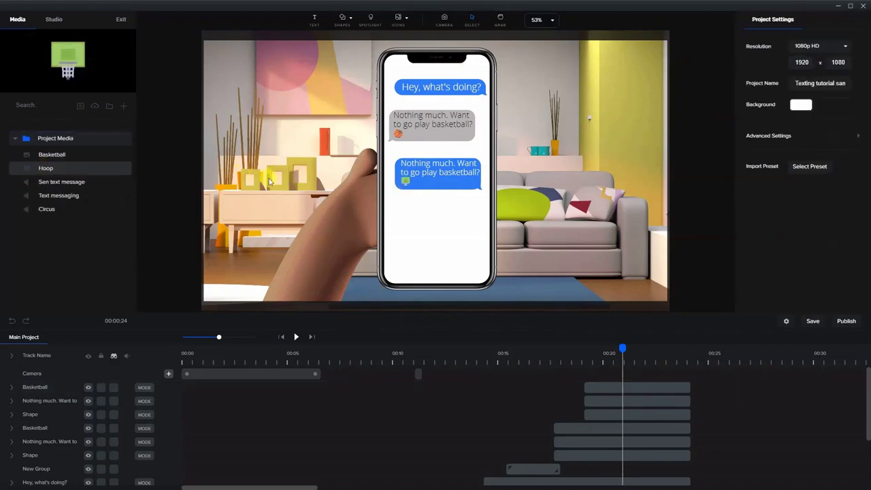
left_click(406, 184)
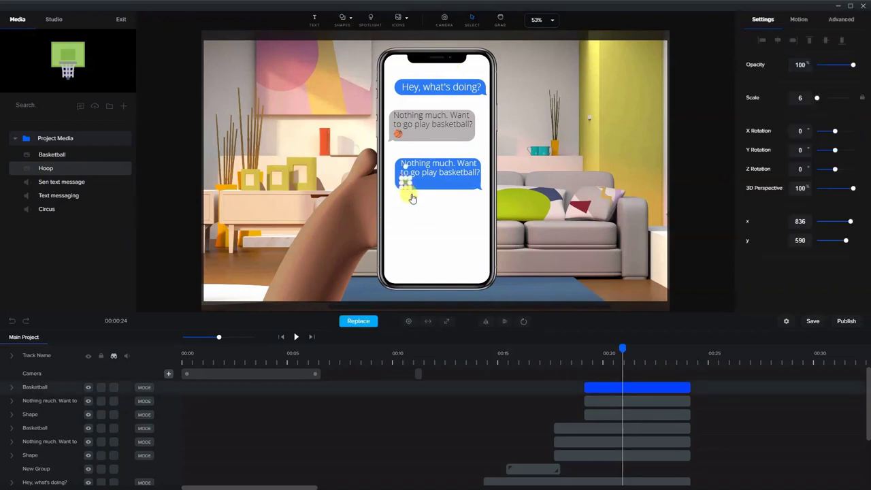
left_click(411, 198)
left_click(691, 196)
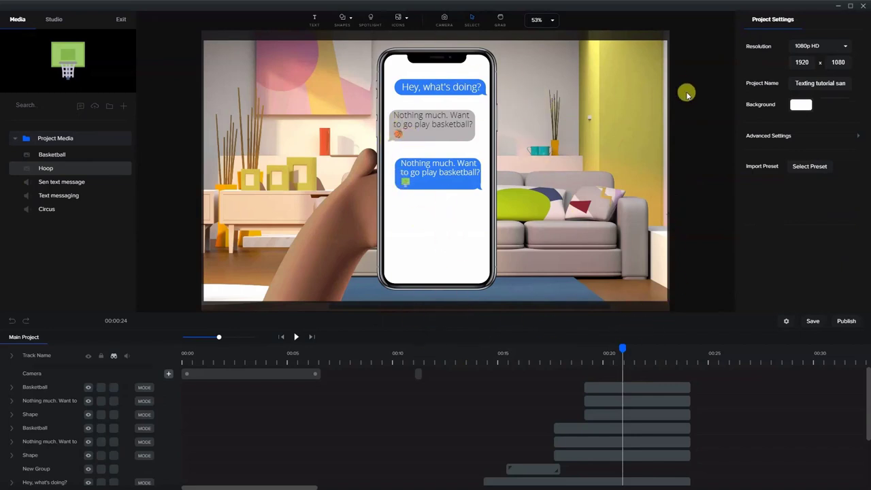
left_click(436, 91)
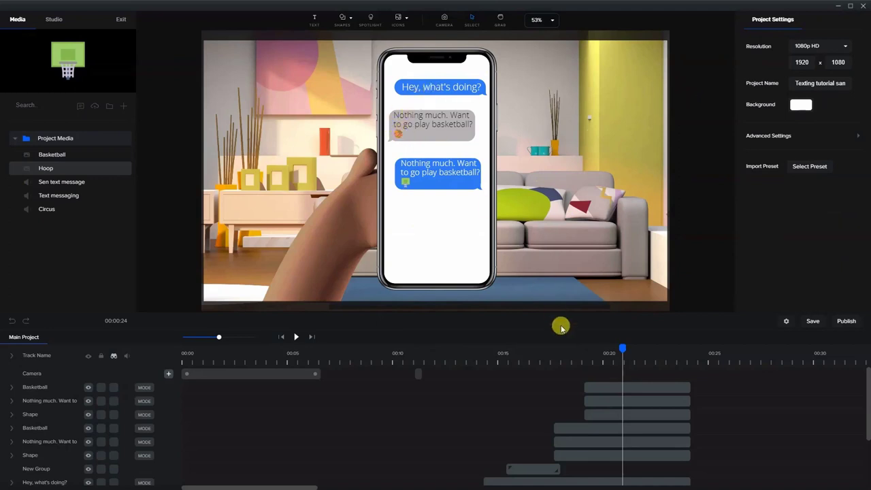
Give the blue bubble shape behind "Hey, what's doing?" a Back Scale Up entrance animation
left_click_drag(480, 357, 492, 352)
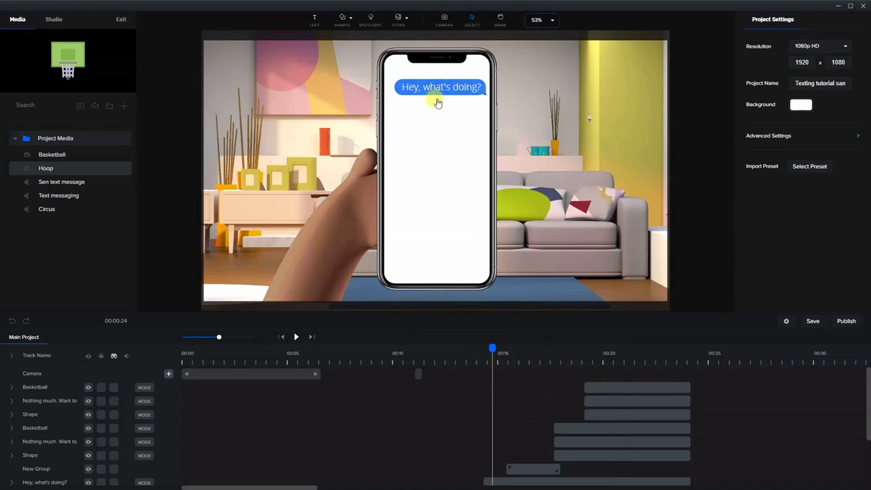
scroll(534, 412, "down", 3)
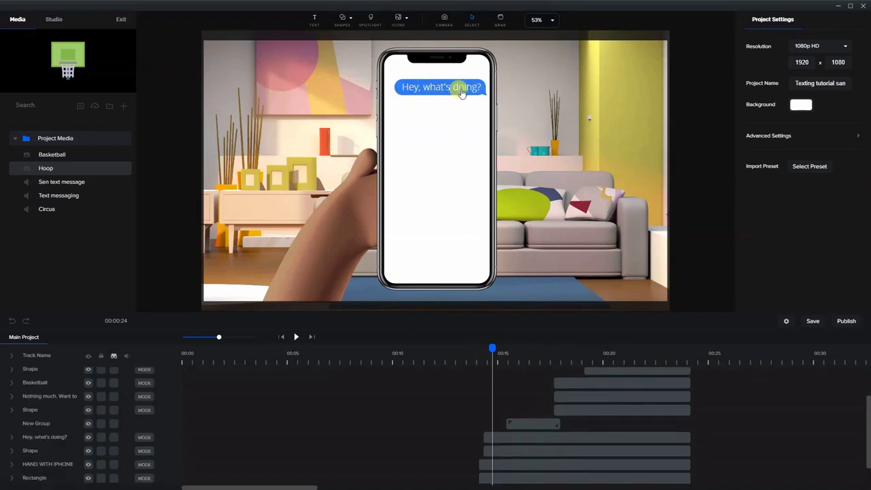
left_click(461, 99)
left_click(455, 95)
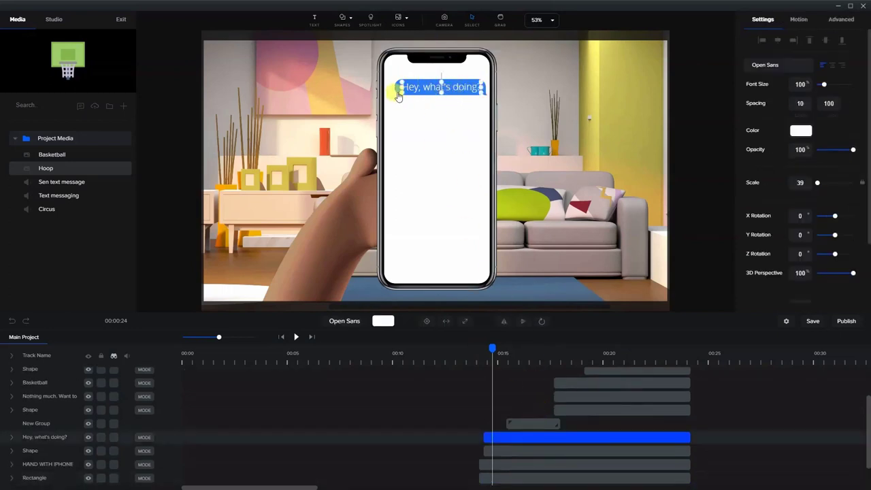
left_click(399, 91)
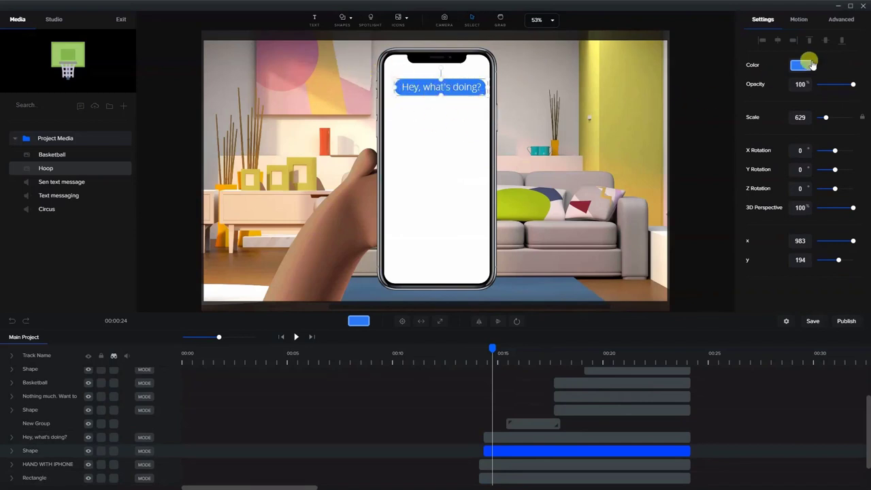
left_click(798, 19)
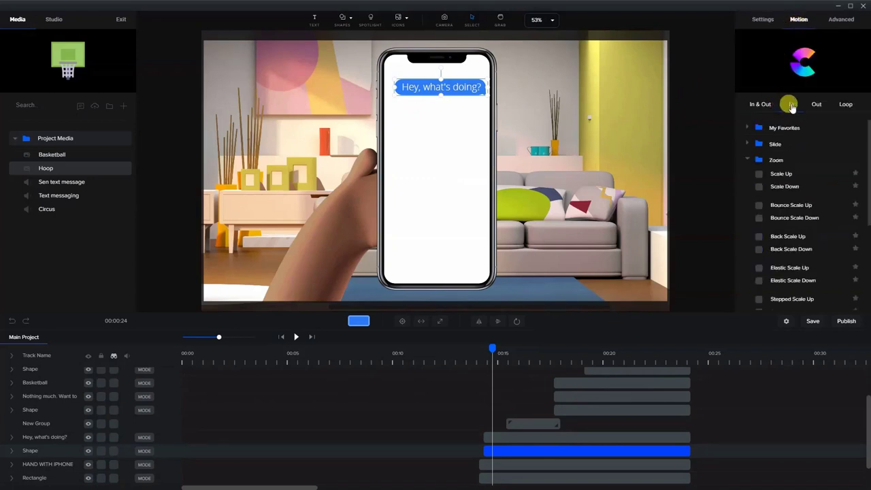
left_click(776, 238)
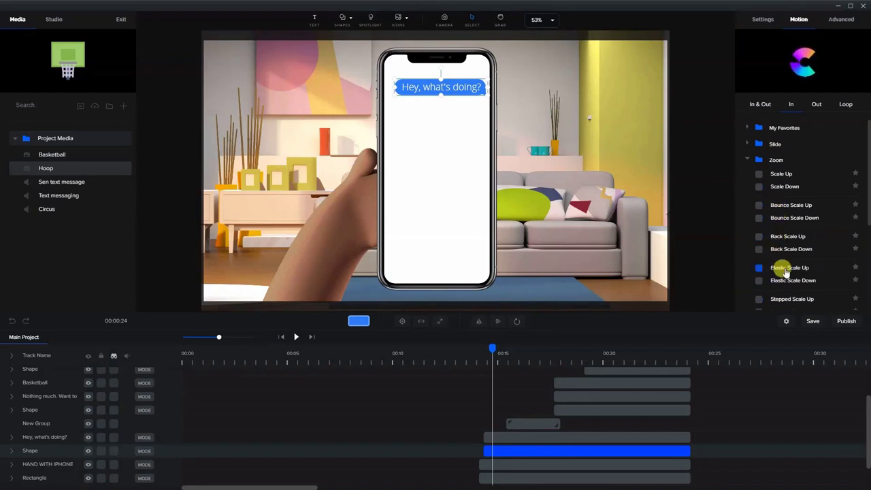
left_click(759, 270)
mouse_move(491, 349)
left_mouse_down()
mouse_move(484, 351)
mouse_move(548, 352)
mouse_move(478, 351)
mouse_move(488, 352)
left_mouse_up()
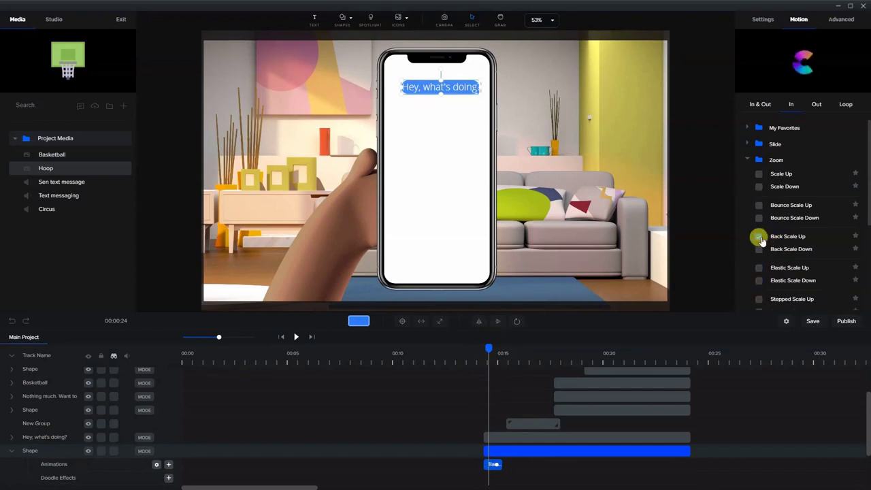
left_click(759, 237)
Set the rotation point of the "Hey, what's doing?" bubble shape to its bottom-right corner
left_click_drag(481, 349, 504, 350)
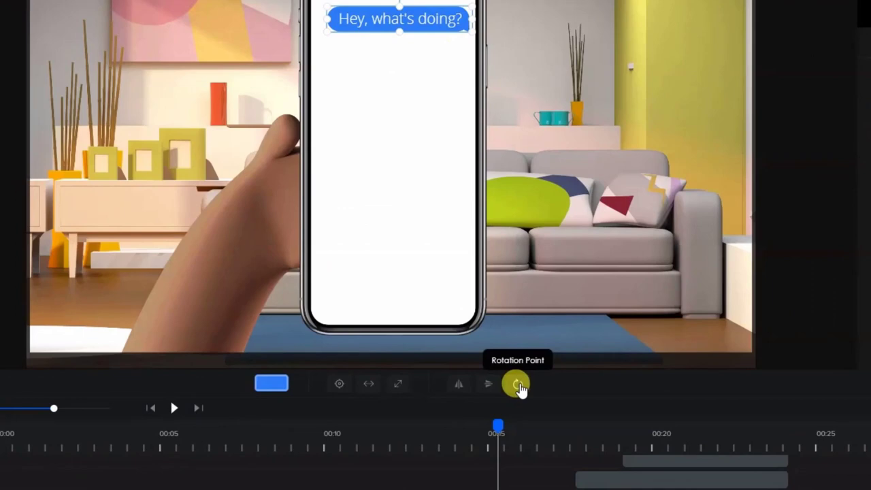
left_click(518, 387)
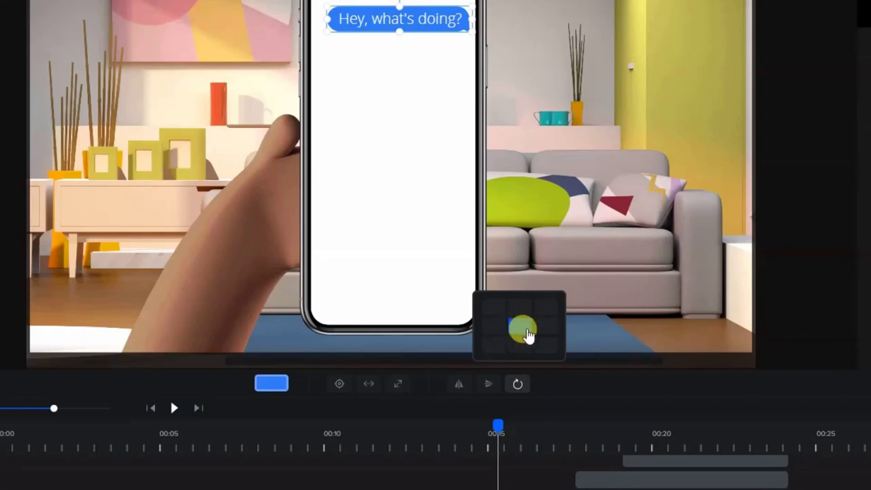
left_click(521, 328)
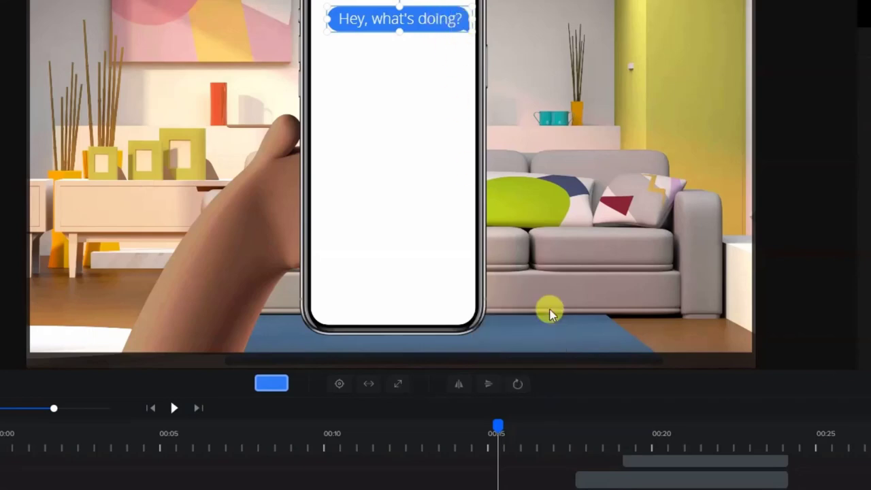
left_click(519, 383)
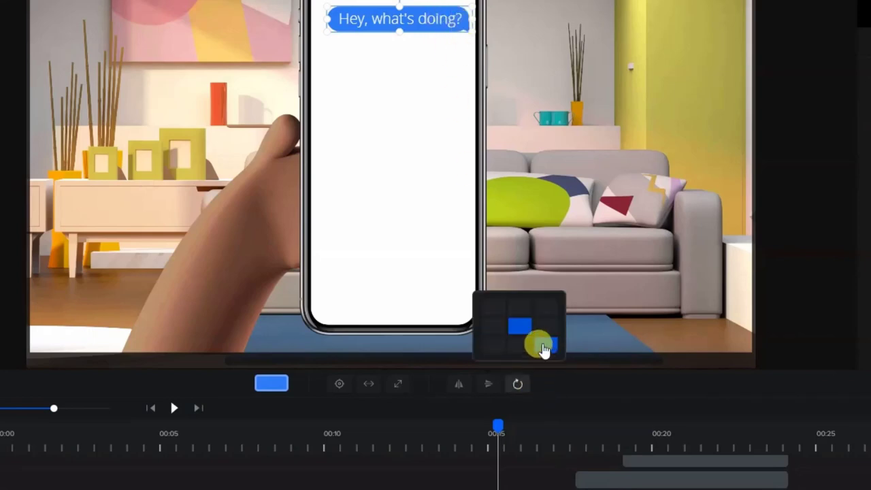
left_click(547, 345)
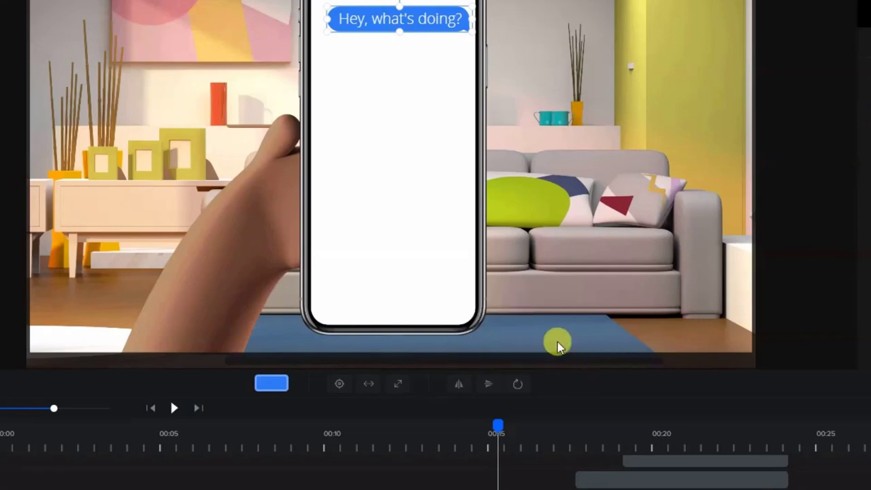
left_click(515, 384)
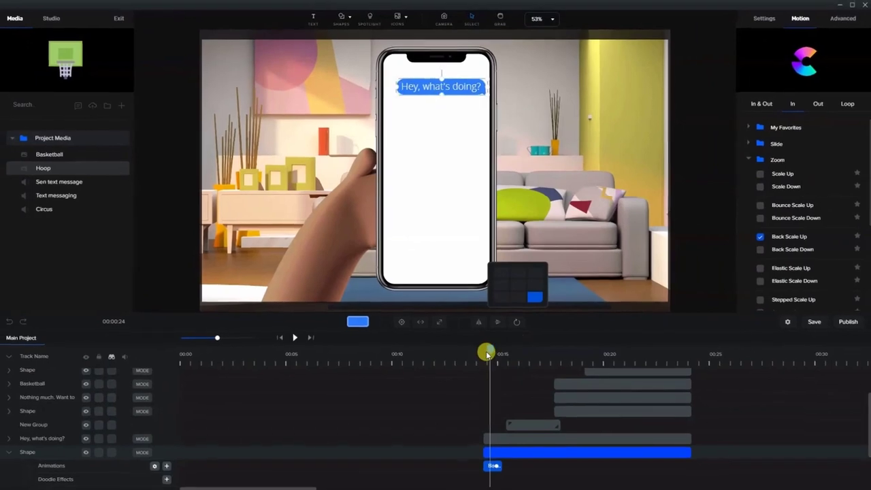
Play back the entrance animation of the "Hey, what's doing?" bubble from just before its clip starts
left_click_drag(486, 353, 467, 351)
left_click(298, 336)
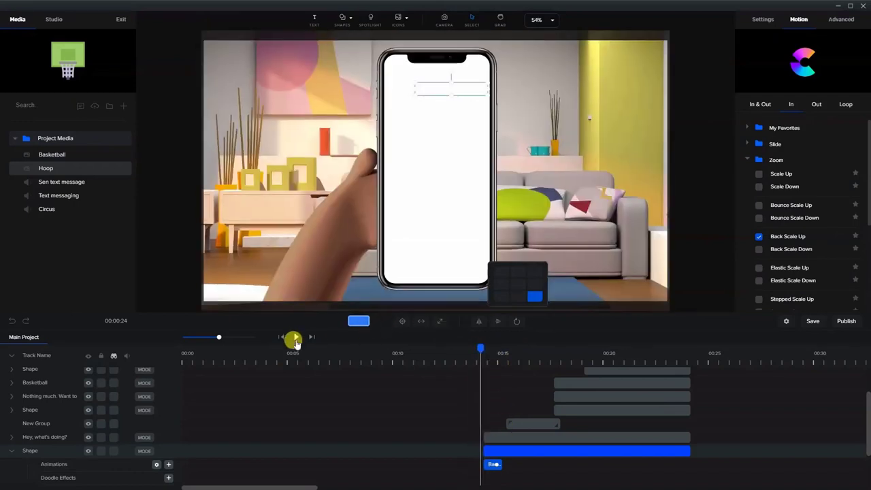
left_click(296, 337)
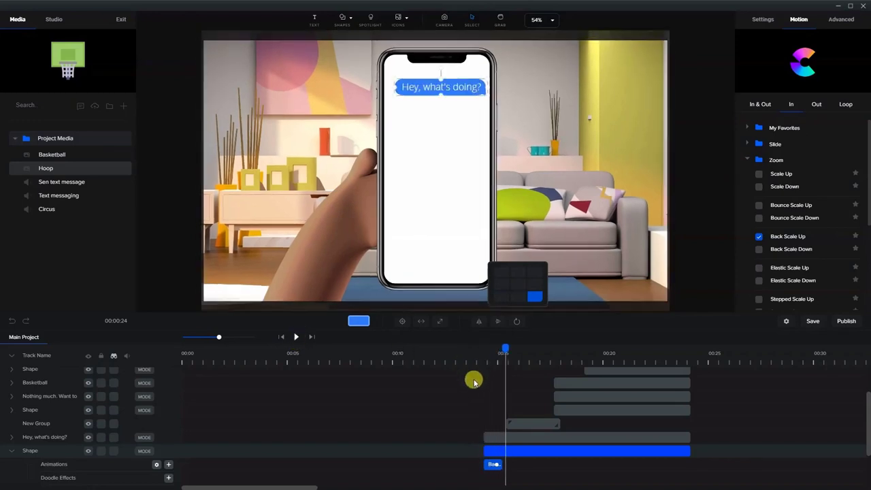
Apply the Back Scale Up entrance animation to the "Hey, what's doing?" text as well
left_click(489, 437)
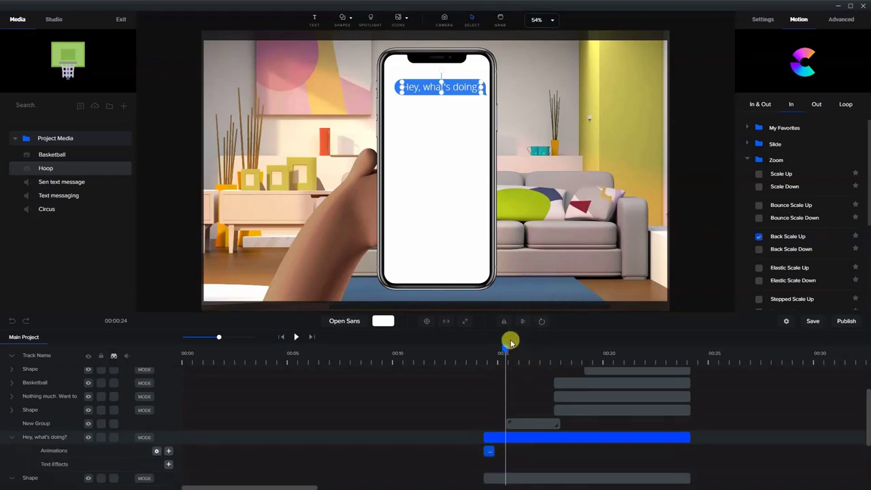
mouse_move(504, 349)
left_mouse_down()
mouse_move(484, 354)
mouse_move(502, 352)
left_mouse_up()
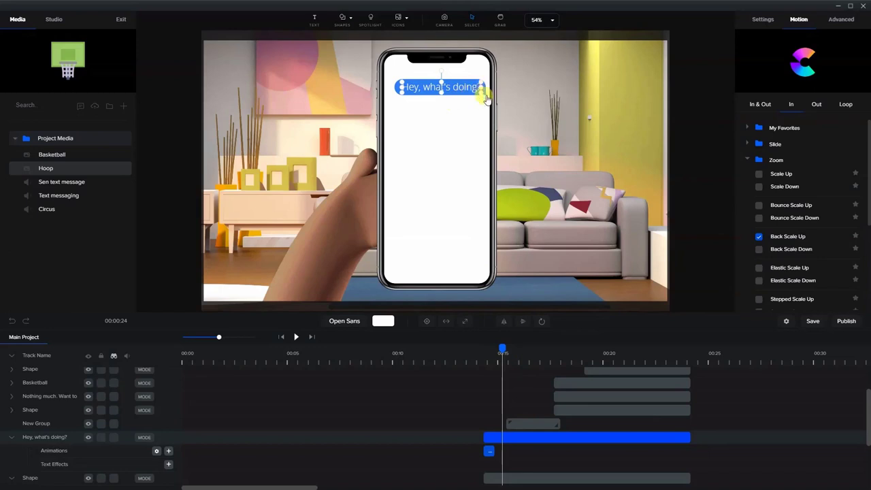
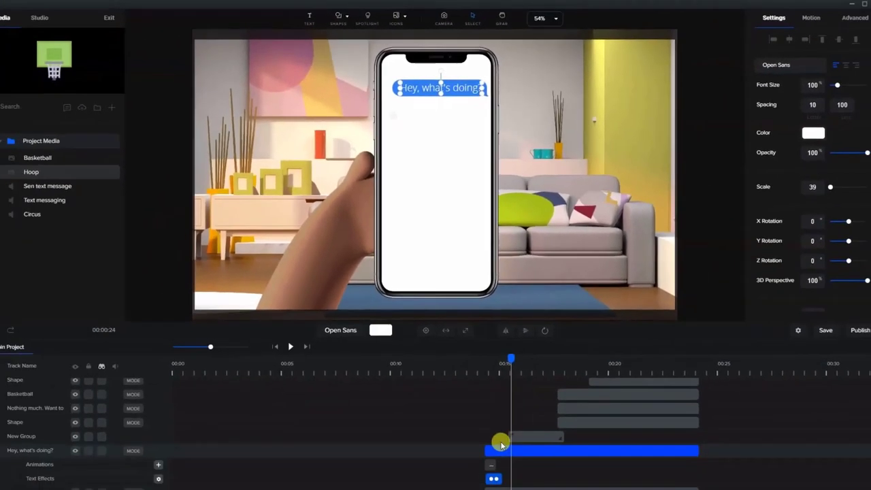
left_click(497, 444)
left_click(486, 446)
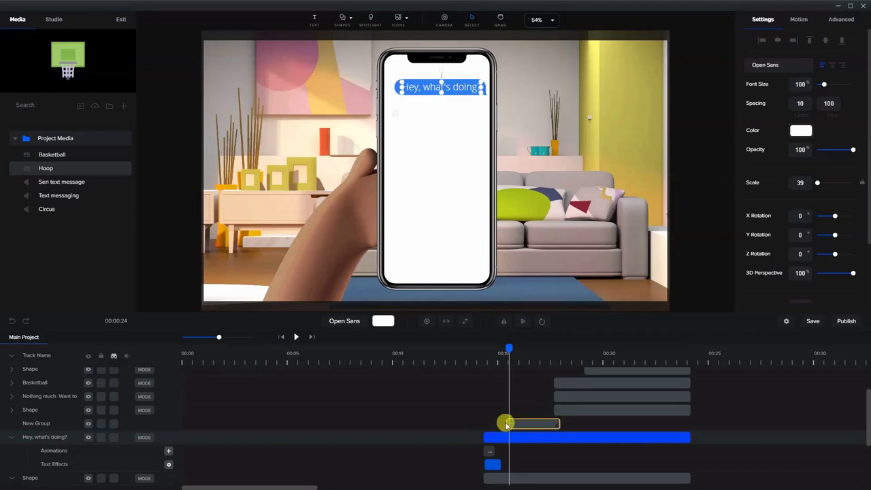
Copy the first blue bubble shape's Back Scale Up animation onto the grey bubble's shape, its text and its basketball emoji
left_click_drag(502, 347, 558, 365)
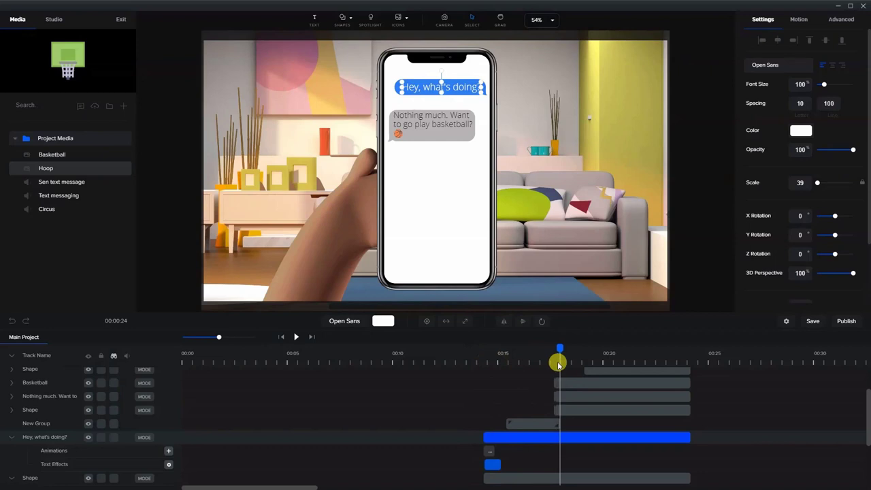
scroll(486, 455, "down", 2)
left_click(487, 452)
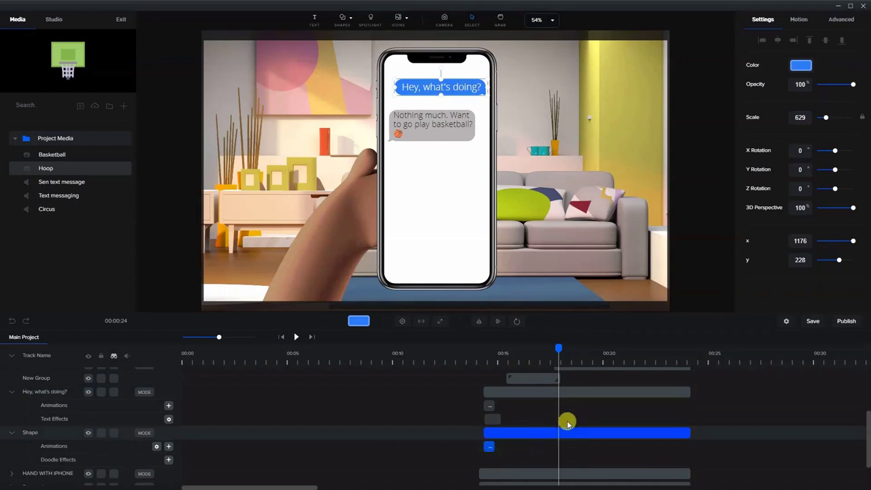
scroll(565, 420, "up", 4)
left_click(566, 456)
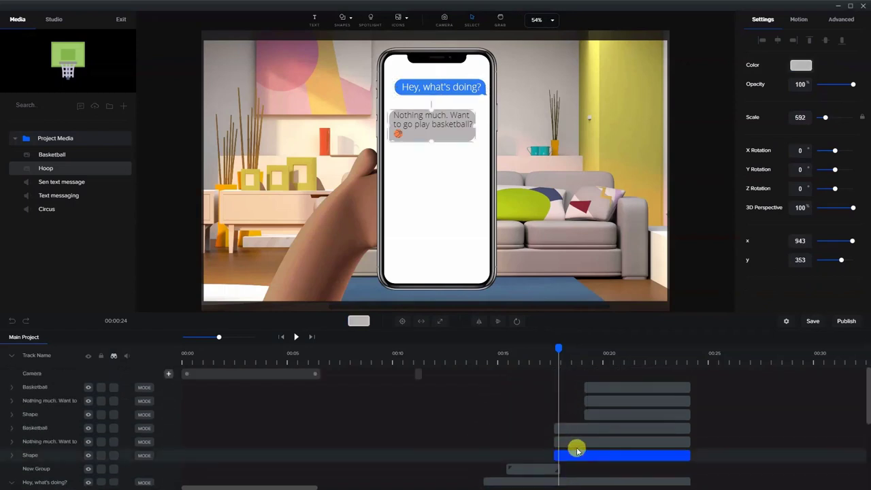
left_click(570, 441)
left_click(565, 427)
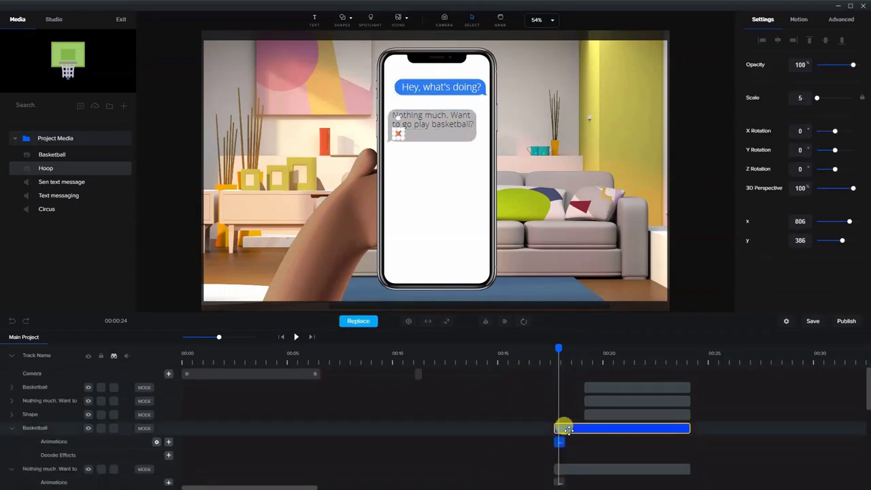
Set the rotation point of the grey bubble shape's entrance animation to its bottom-left corner
scroll(563, 417, "down", 3)
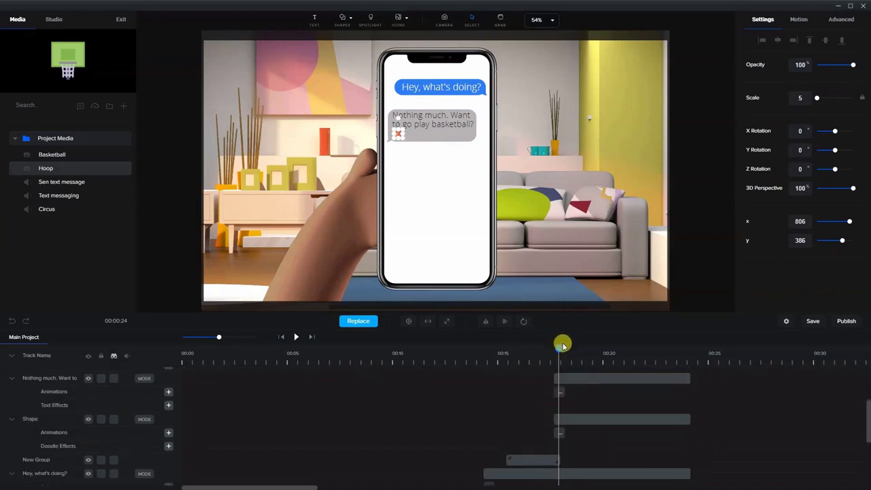
mouse_move(554, 347)
left_mouse_down()
mouse_move(542, 346)
mouse_move(558, 352)
left_mouse_up()
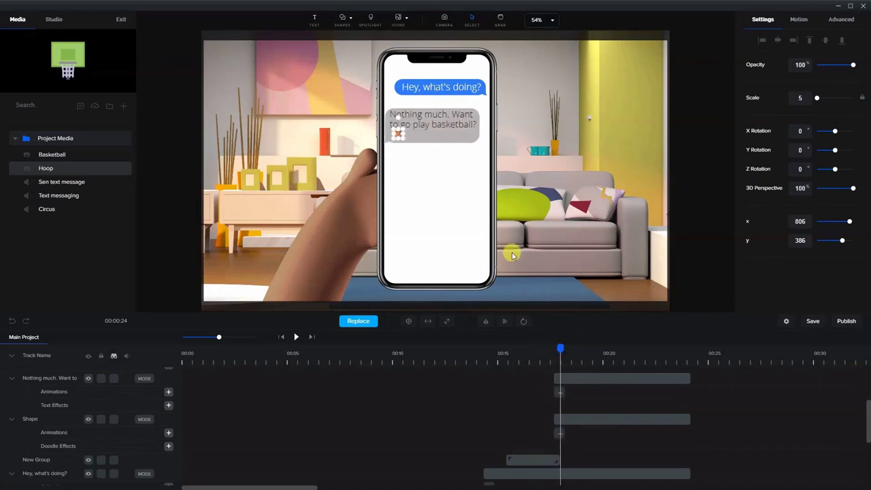
left_click(558, 432)
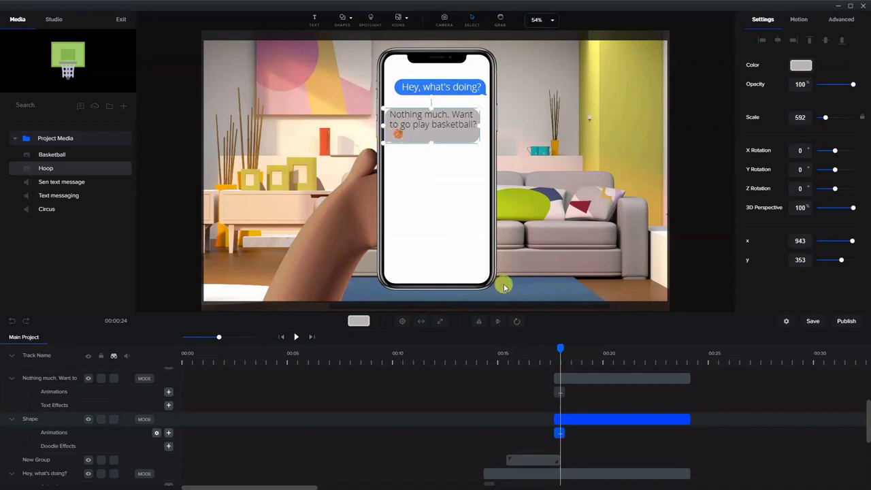
left_click(516, 322)
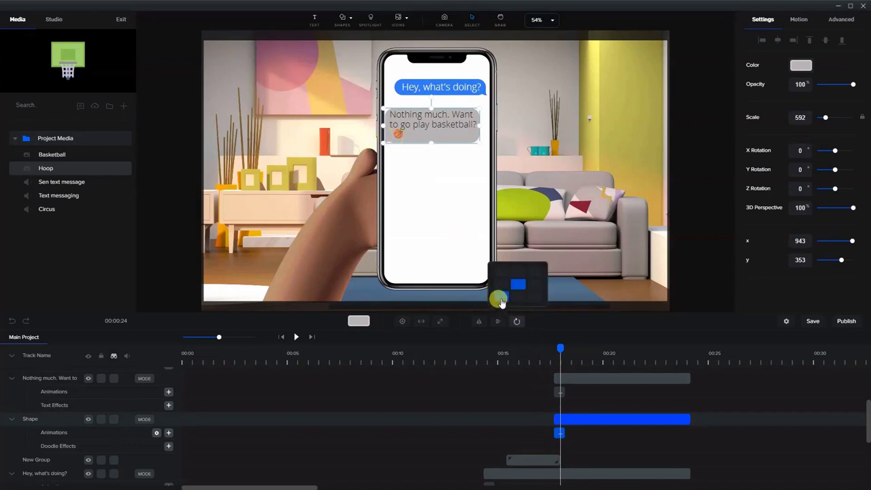
left_click(502, 294)
Set the rotation points of the grey bubble's text and basketball emoji to their bottom-left corners
left_click(557, 393)
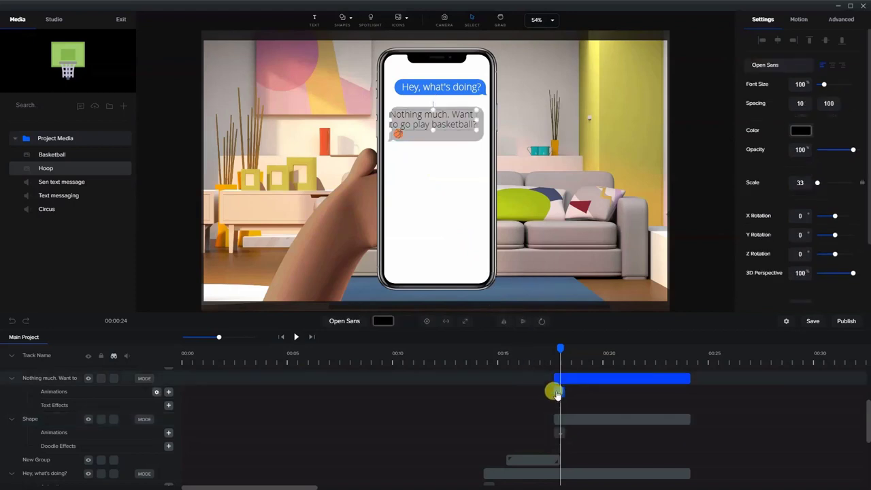
left_click(537, 322)
left_click(527, 302)
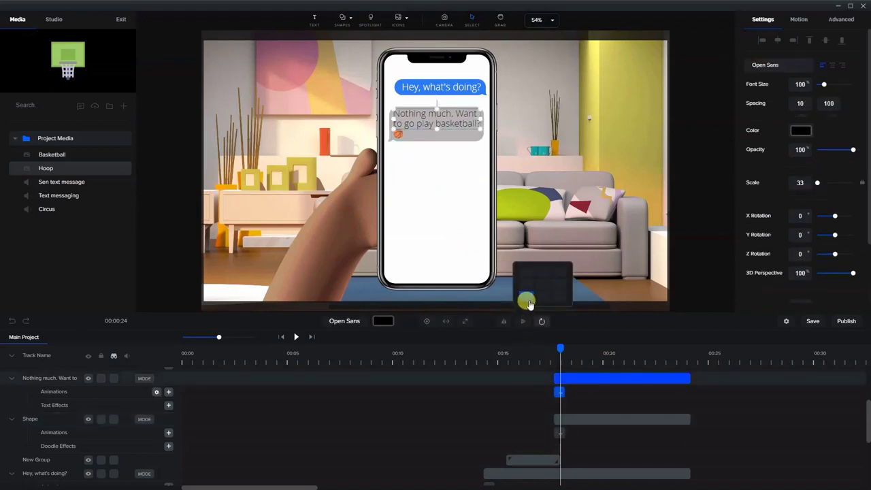
scroll(571, 399, "up", 2)
left_click(558, 396)
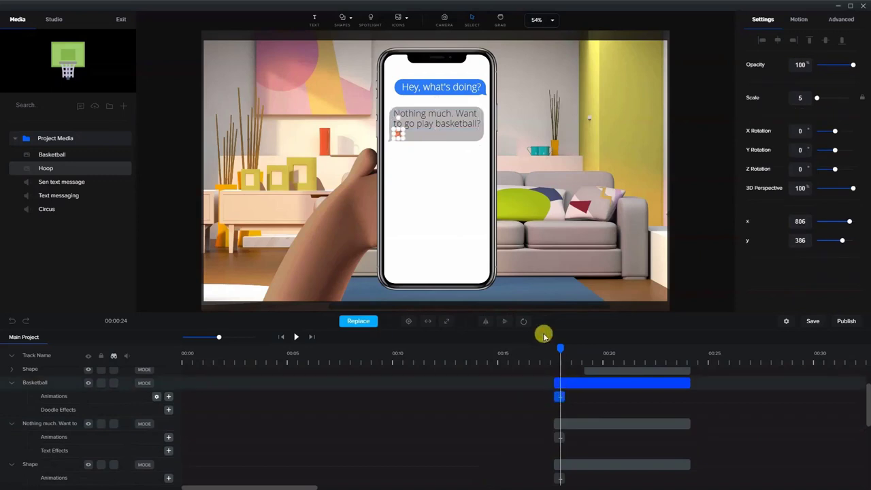
left_click(523, 321)
left_click(508, 292)
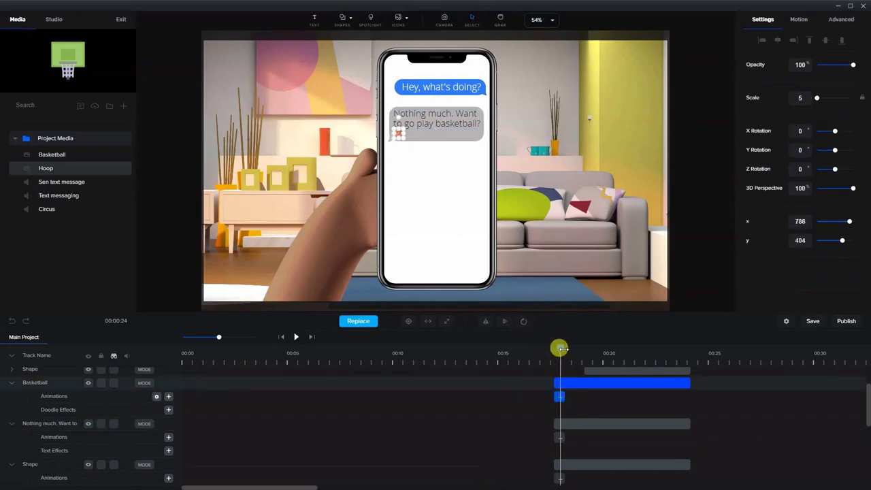
Apply the same Back Scale Up entrance animation to the lower blue bubble's shape, text and hoop emoji
left_click_drag(559, 346, 595, 347)
left_click(592, 396)
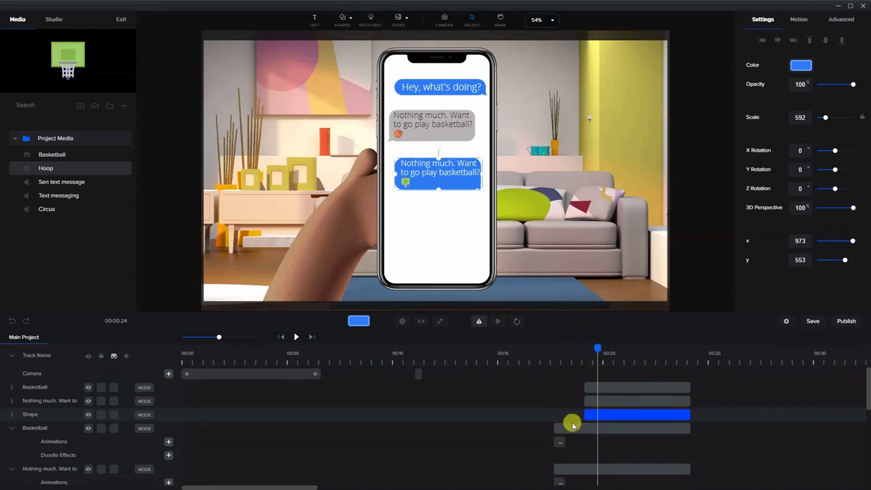
left_click(598, 399)
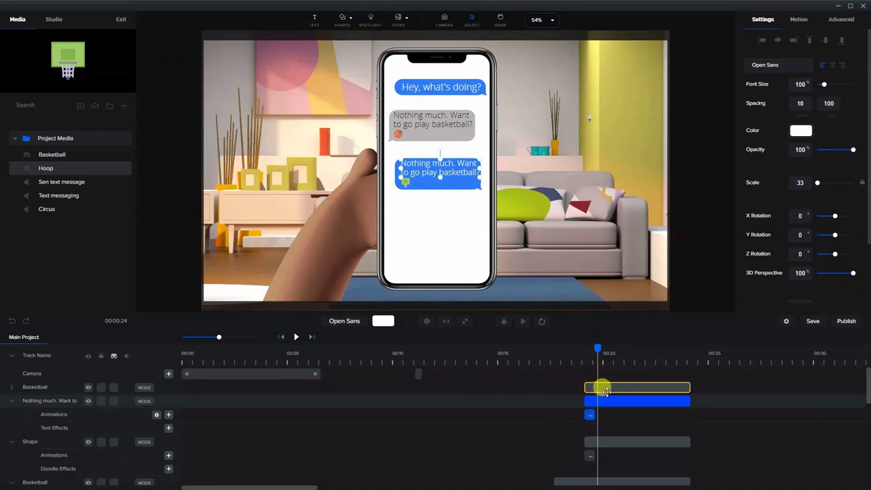
left_click(600, 388)
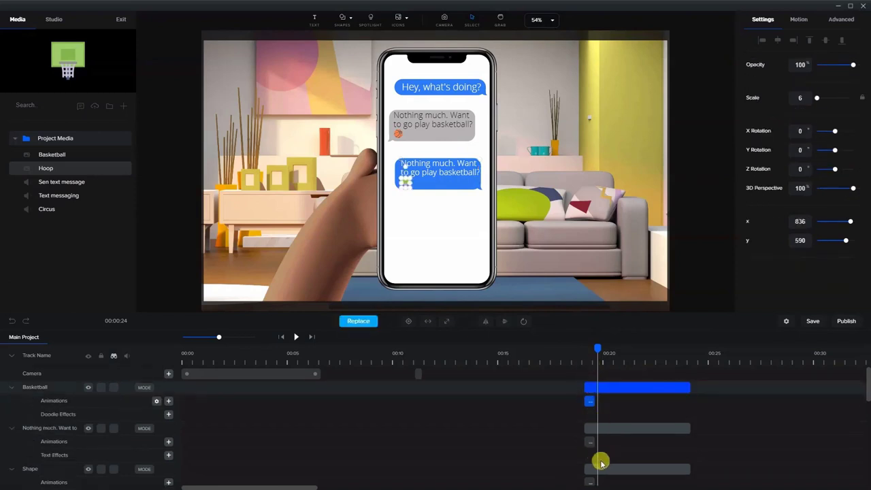
Set the rotation points of the lower blue bubble's shape and text to their bottom-right corners
scroll(599, 449, "down", 2)
left_click(587, 437)
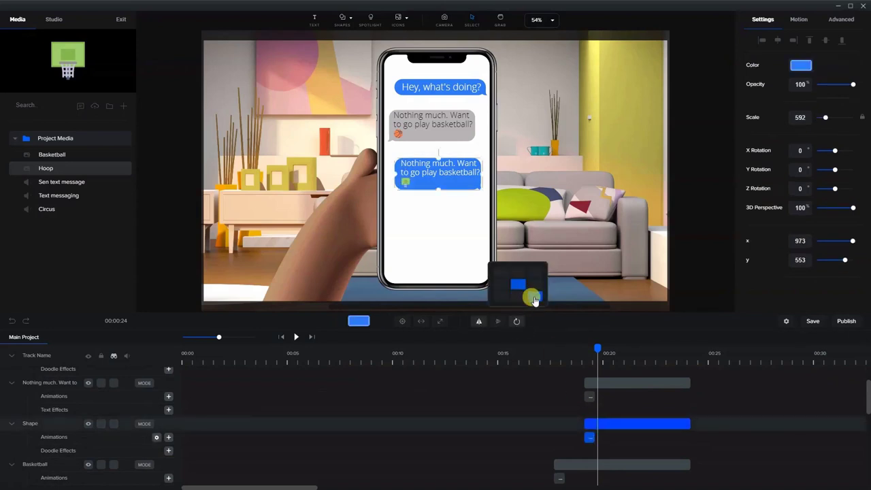
left_click(588, 400)
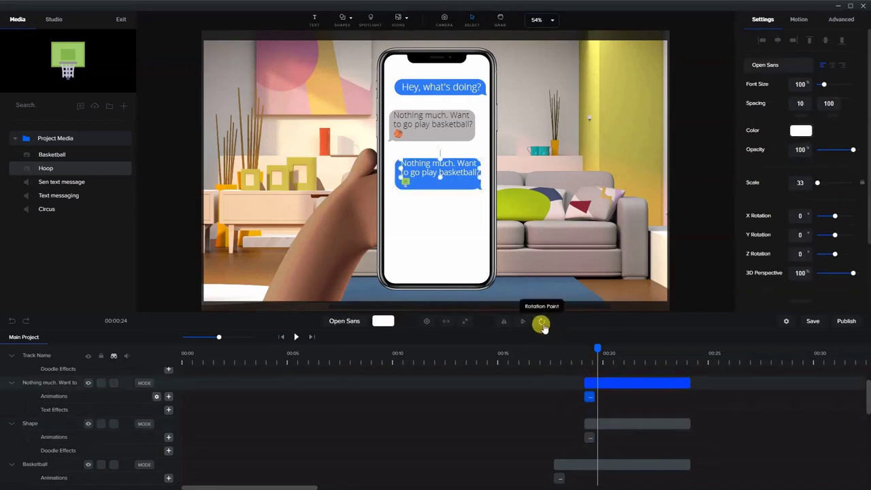
mouse_move(541, 322)
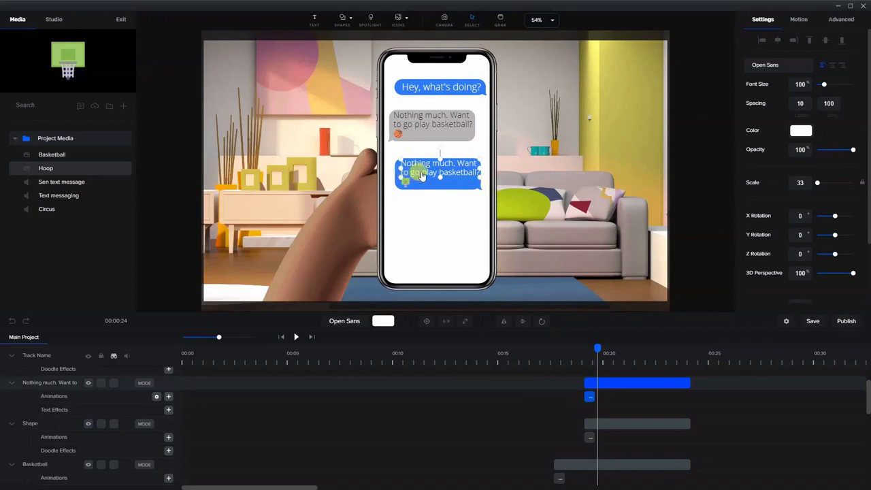
Set the hoop emoji's rotation point to its bottom-right corner and scrub through the bubble's entrance
scroll(601, 410, "up", 1)
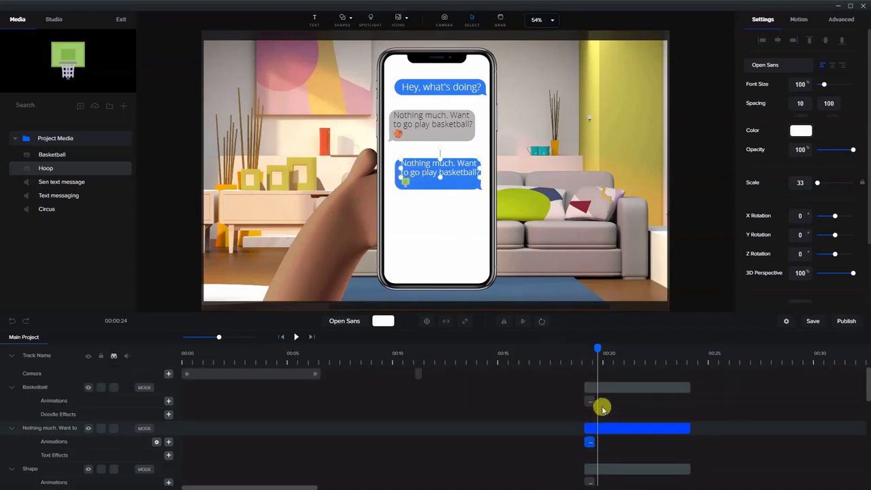
left_click(588, 404)
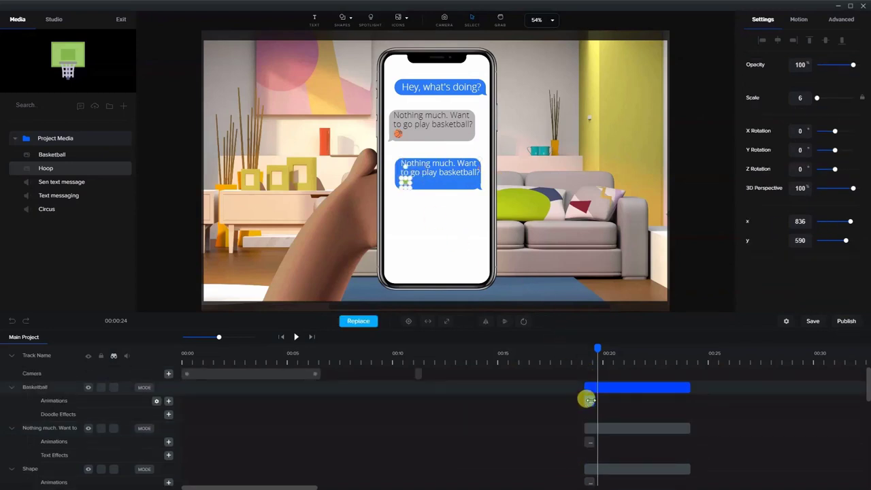
left_click(589, 401)
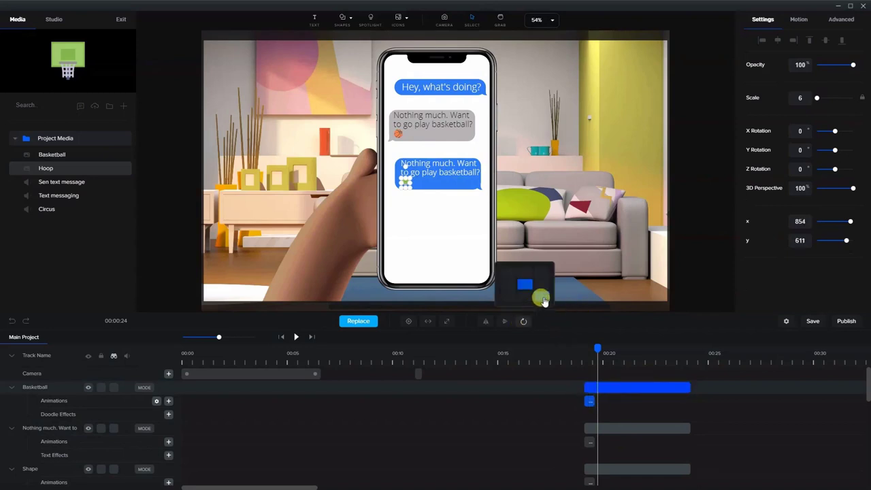
mouse_move(589, 349)
left_mouse_down()
mouse_move(576, 349)
mouse_move(601, 350)
left_mouse_up()
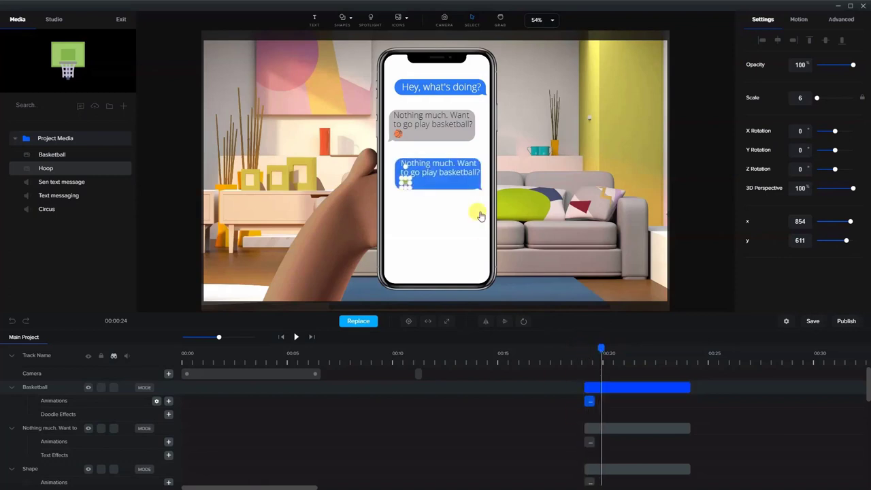
Add a Typewriter text effect to the lower blue bubble's text
left_click(454, 173)
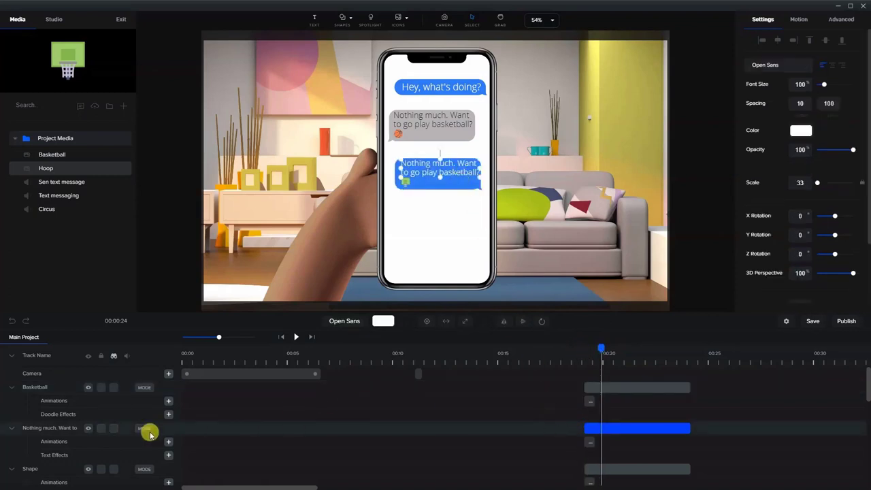
left_click(168, 456)
left_click(221, 371)
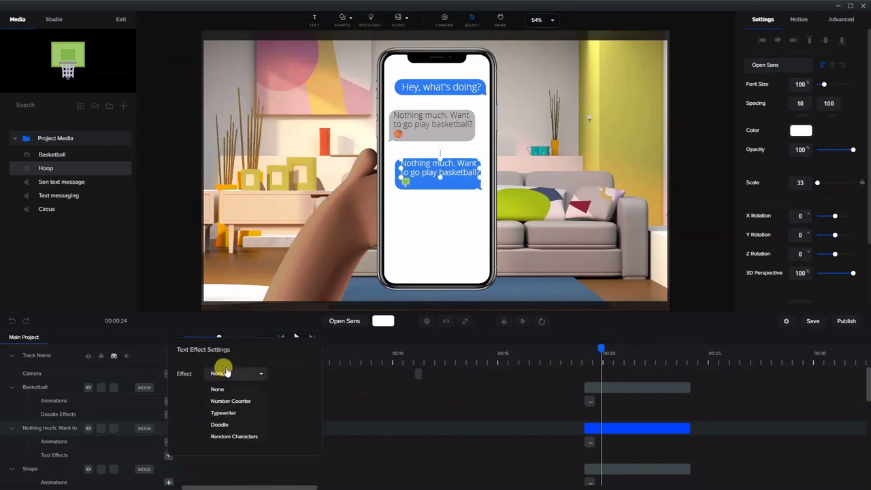
left_click(224, 413)
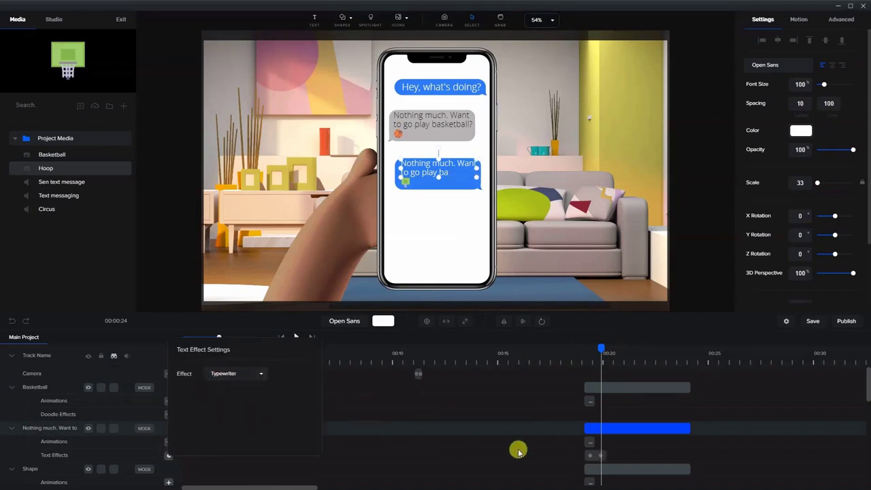
Shorten the lower text's Typewriter effect and trim the hoop emoji's clip to start at about 00:20, once the typing ends
left_click(593, 455)
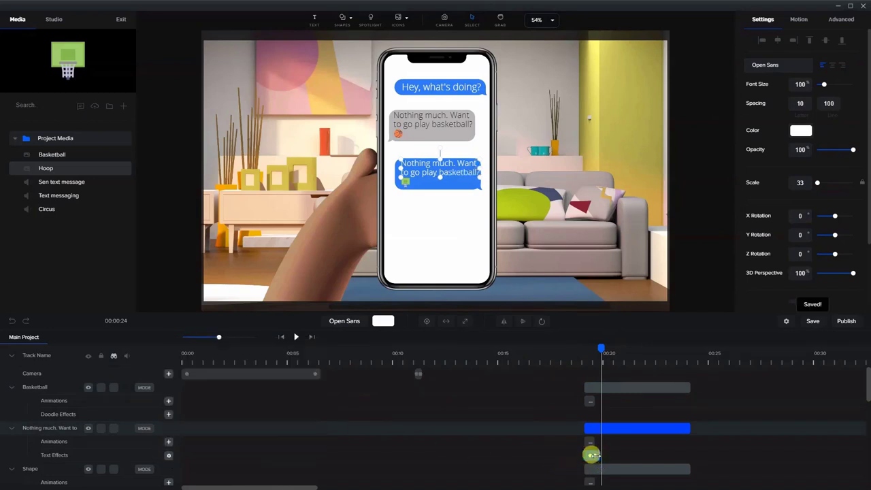
left_click_drag(592, 347, 599, 366)
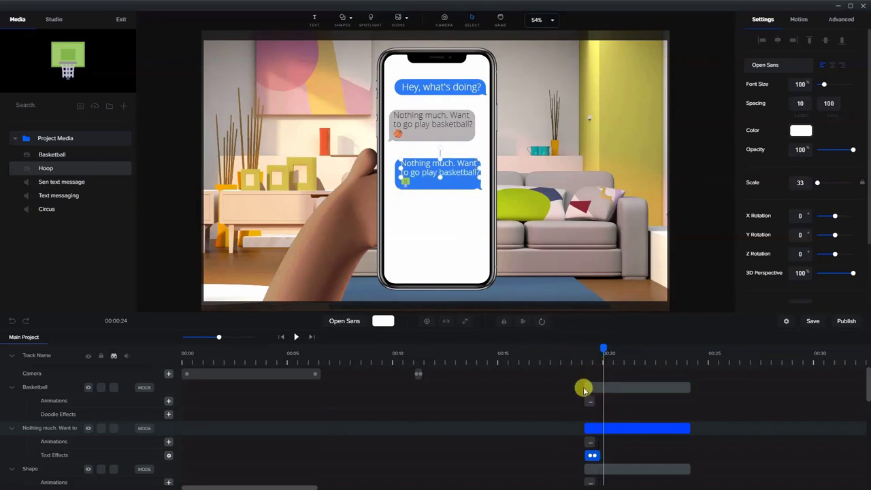
left_click_drag(585, 388, 600, 392)
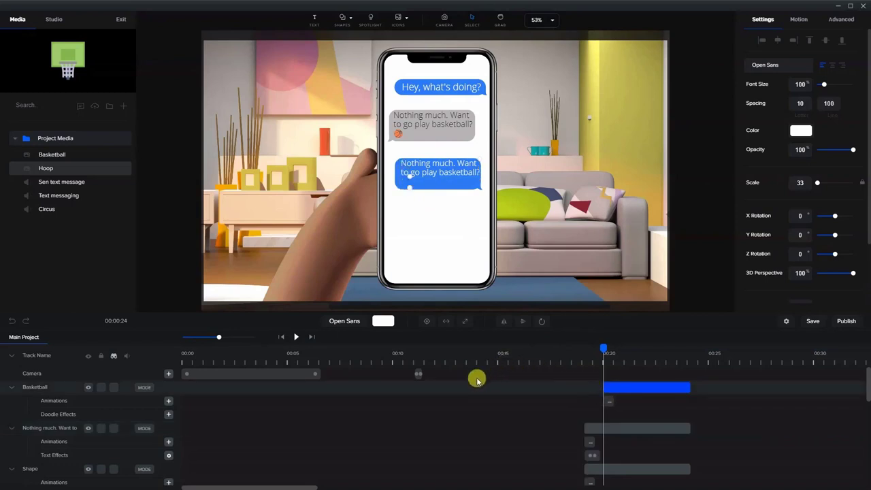
Play back the chat sequence from before the phone appears until the lower blue bubble's message is complete
left_click(446, 356)
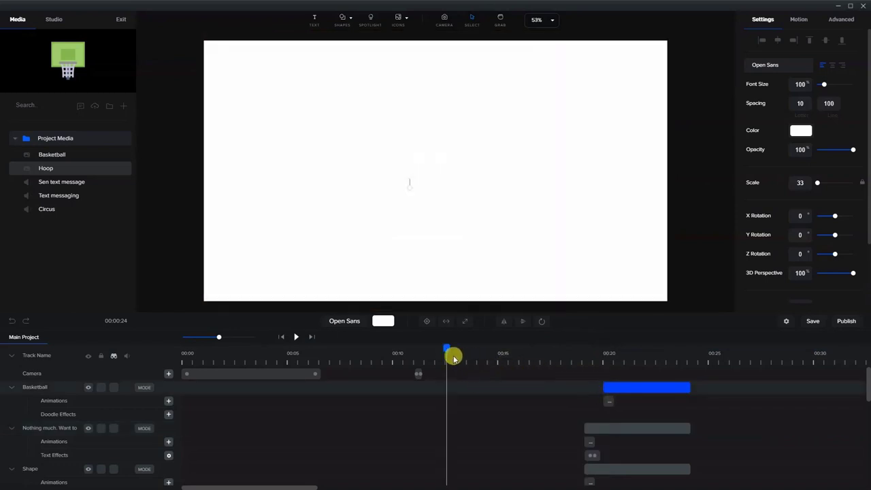
left_click(296, 336)
left_click(298, 338)
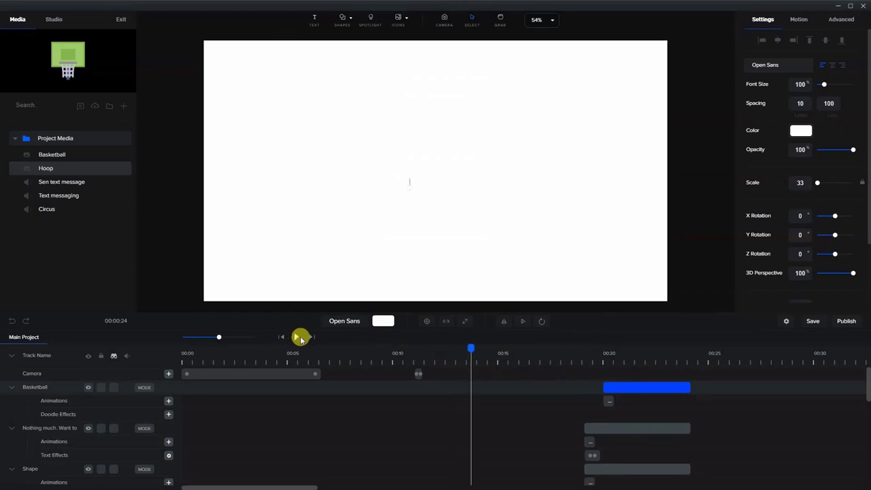
left_click(300, 338)
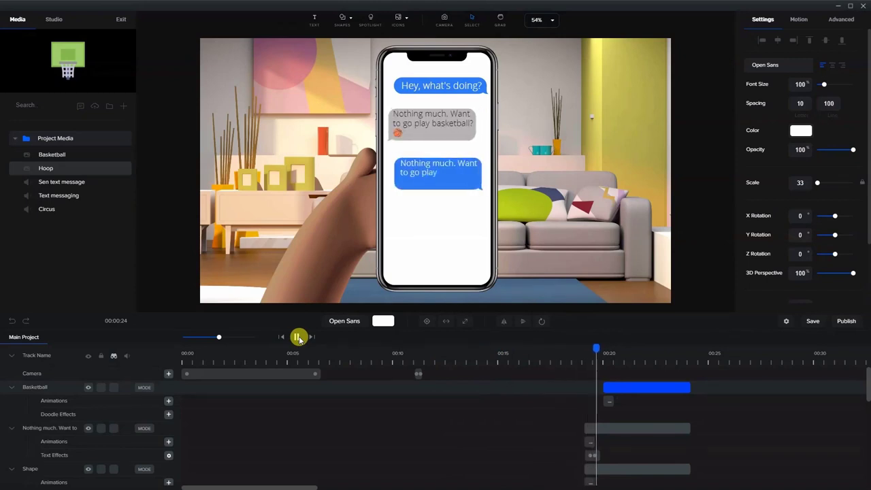
left_click(300, 338)
Replace the lower blue bubble's text with "Sure, I'll meet you at the park in an hour"
left_click(467, 174)
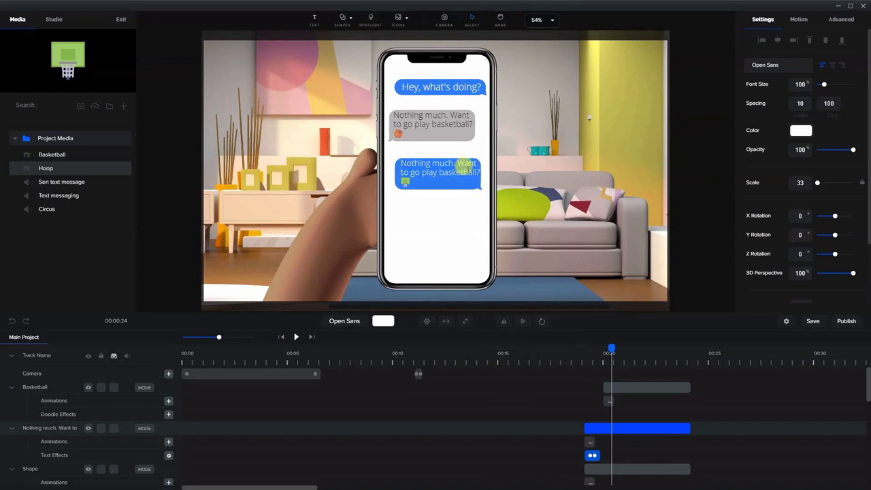
double_click(466, 167)
type("S")
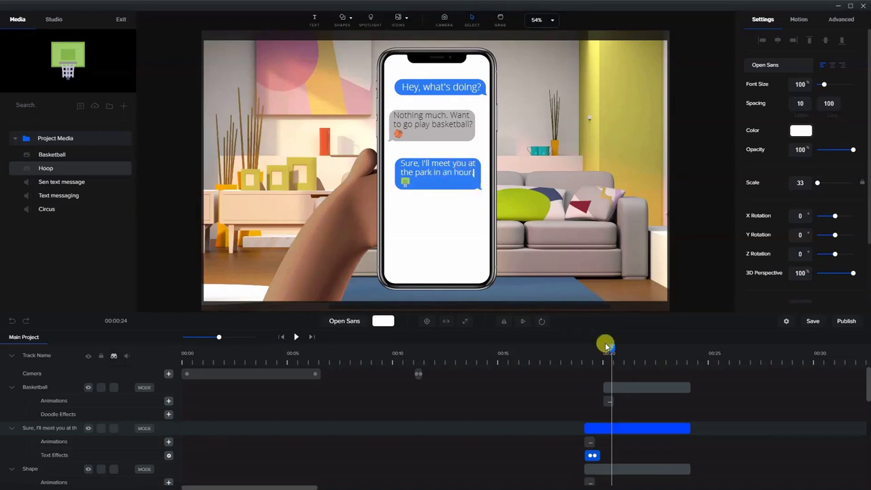
Search the audio library's Sound FX category for "text"
left_click_drag(609, 350, 566, 350)
scroll(519, 406, "down", 5)
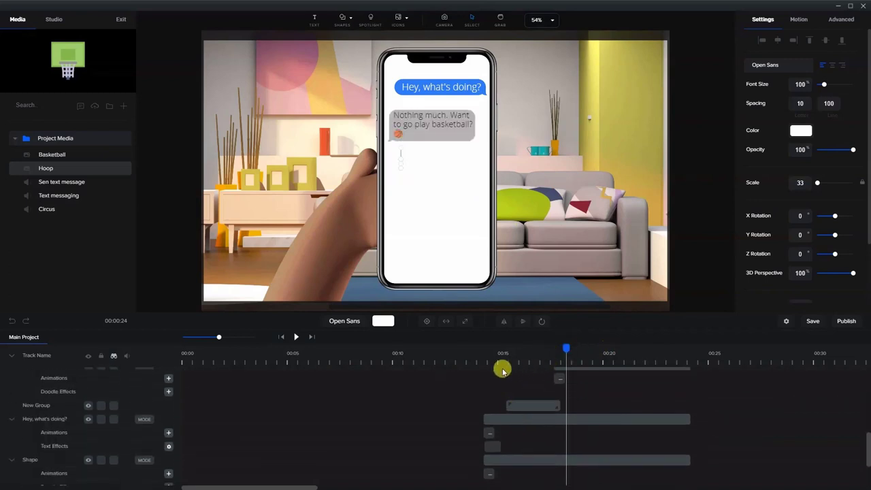
left_click_drag(559, 346, 491, 349)
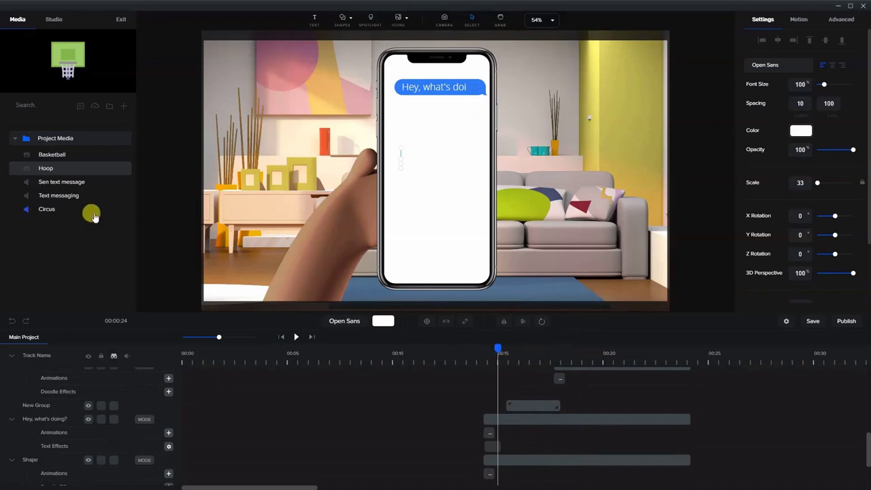
left_click(93, 109)
left_click(67, 371)
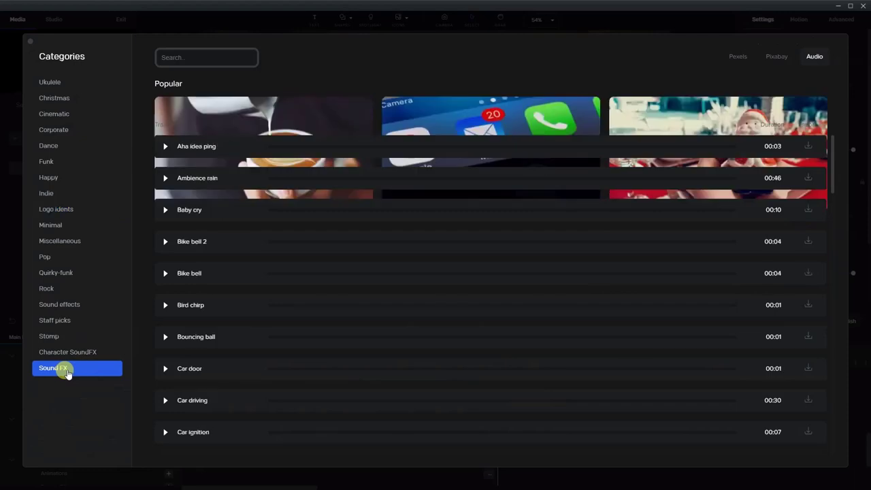
left_click(199, 57)
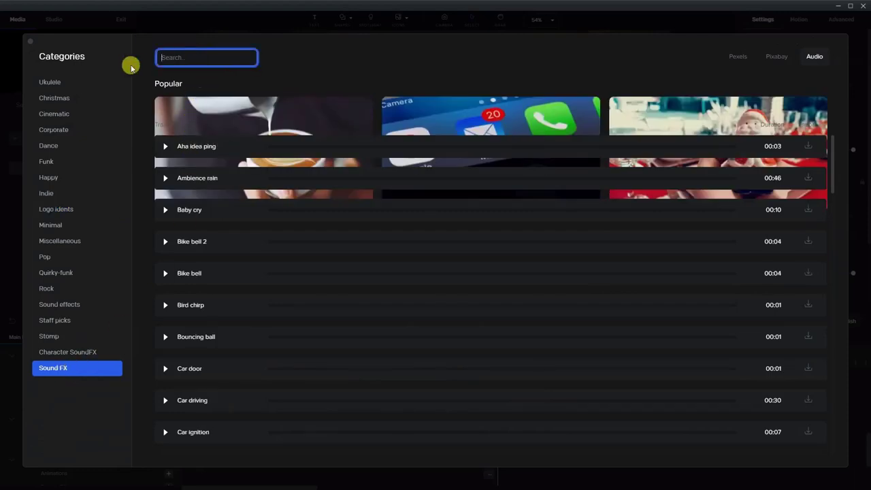
type("test")
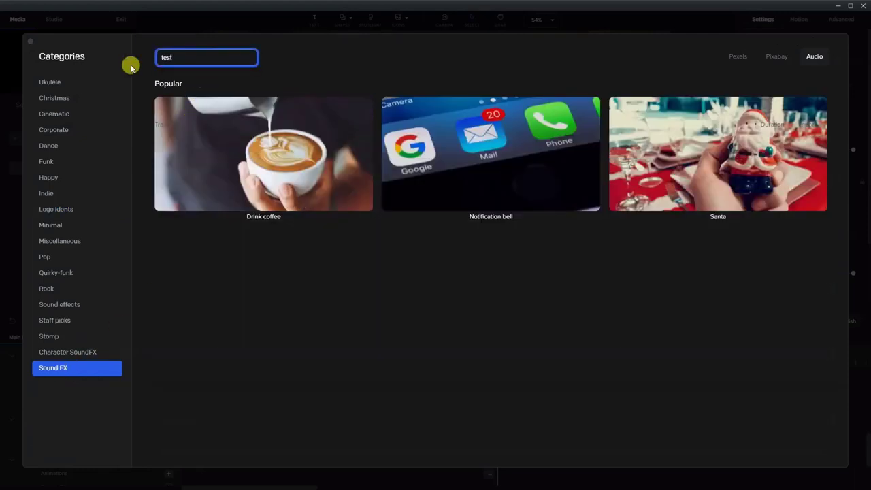
key("BackSpace")
type("x")
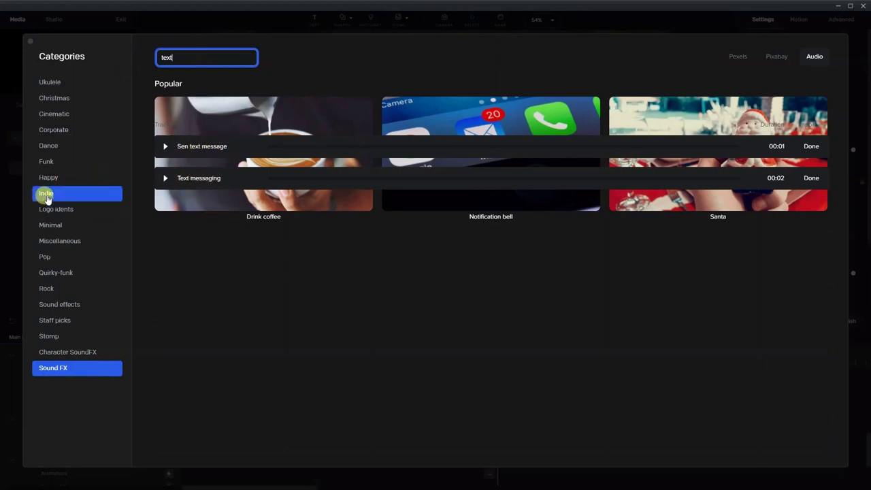
left_click(17, 195)
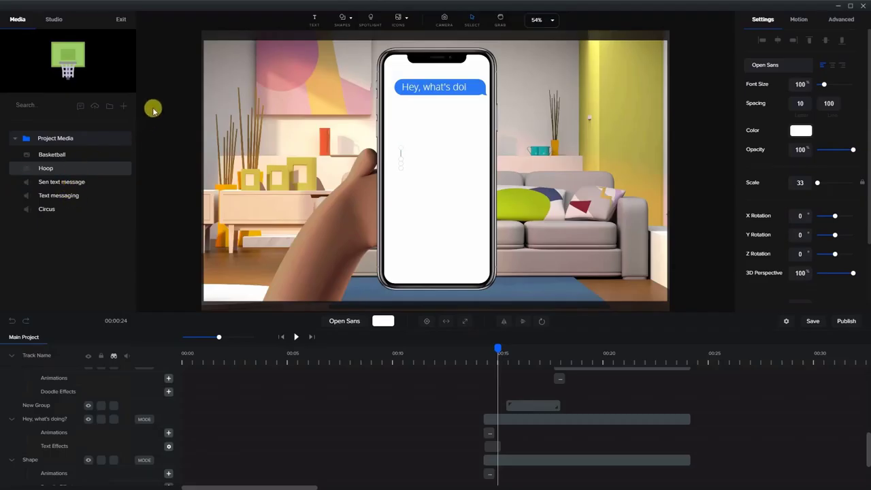
Preview the "Sen text message" and "Text messaging" sounds from the project media
left_click(65, 184)
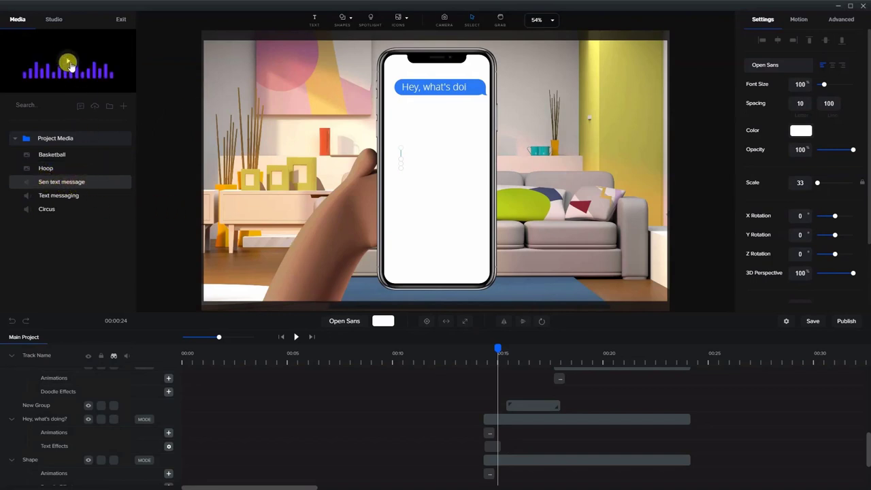
left_click(53, 195)
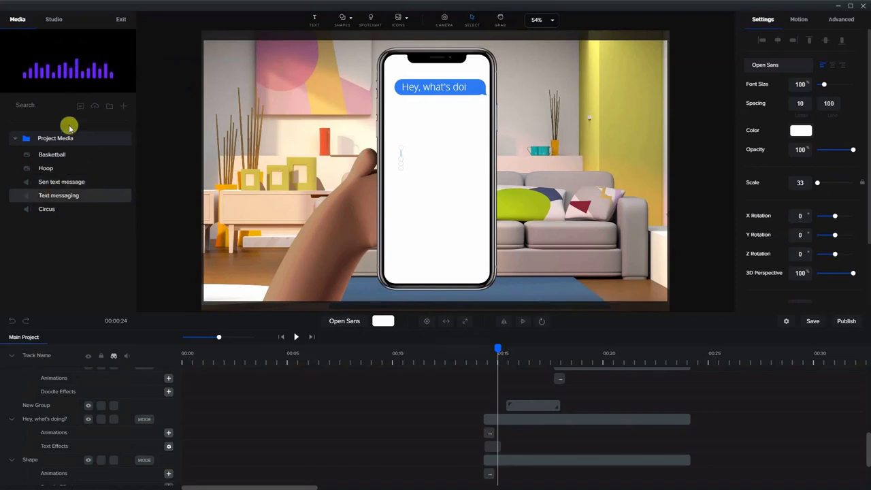
left_click(65, 183)
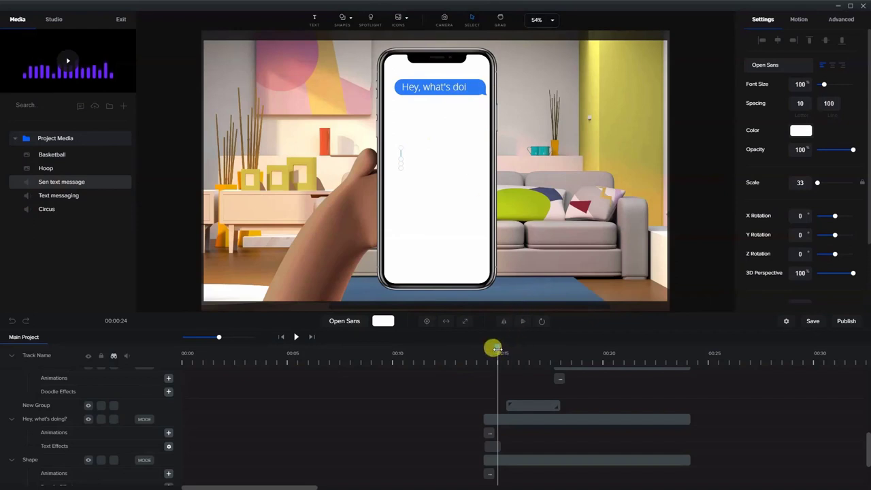
Add the "Sen text message" sound where the first blue bubble appears and the "Text messaging" sound where the typing dots start
left_click_drag(495, 349, 491, 349)
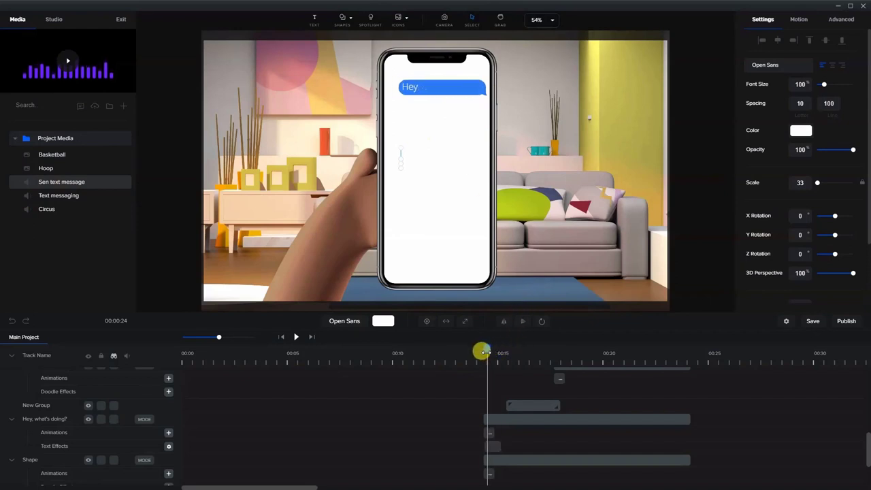
left_click_drag(481, 351, 487, 359)
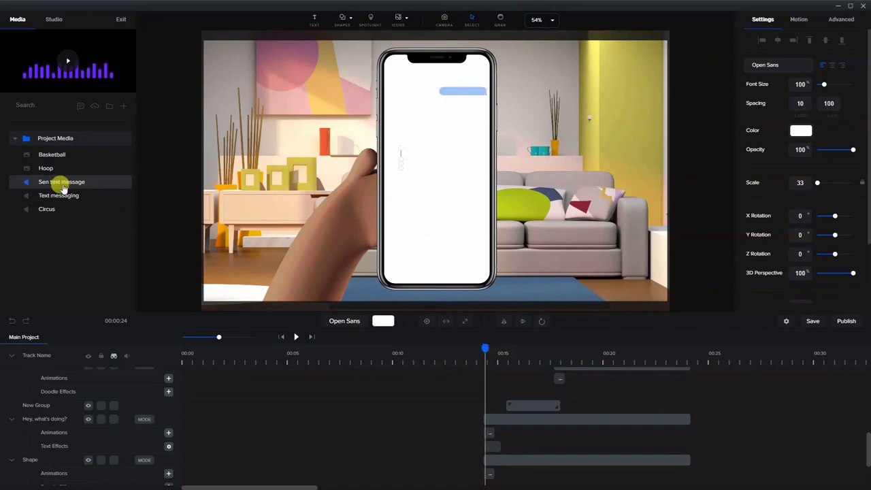
left_click_drag(63, 187, 414, 131)
left_click_drag(481, 348, 509, 352)
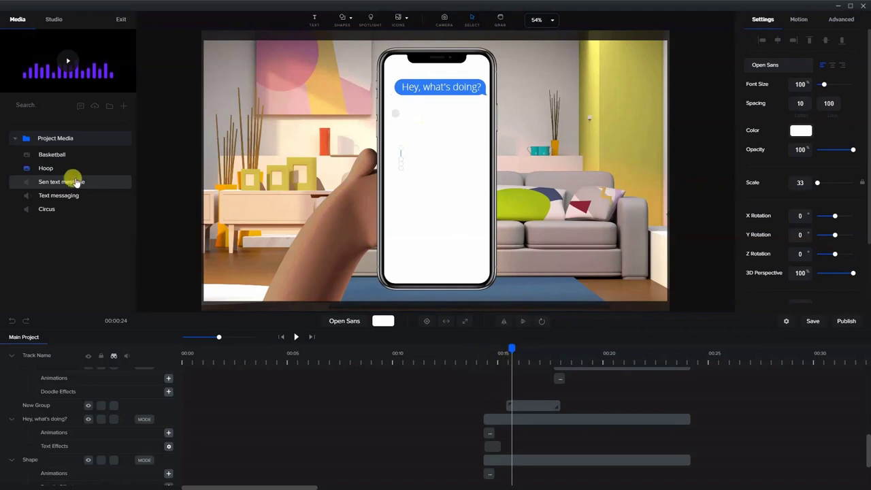
left_click_drag(76, 182, 447, 148)
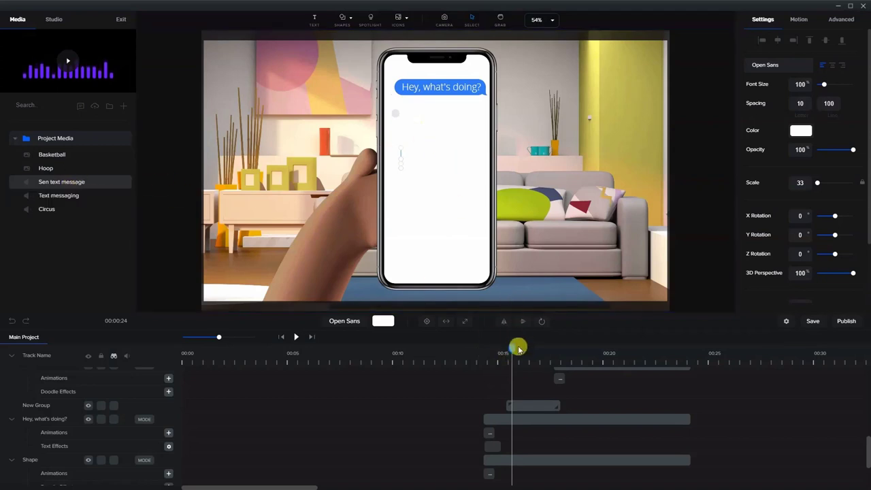
Add the "Sen text message" sound where the grey bubble appears and again where the lower blue bubble appears
left_click_drag(509, 347, 555, 349)
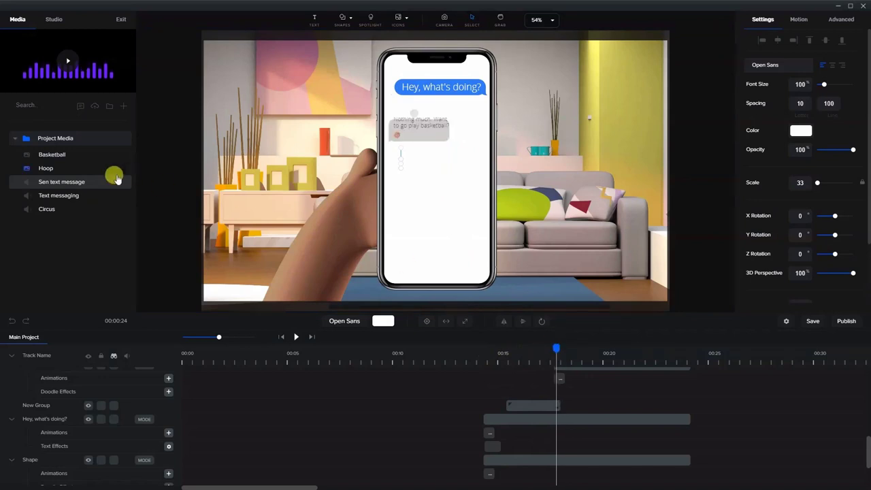
left_click_drag(58, 188, 398, 133)
left_click(559, 358)
left_click_drag(555, 347, 584, 347)
left_click_drag(51, 173, 443, 171)
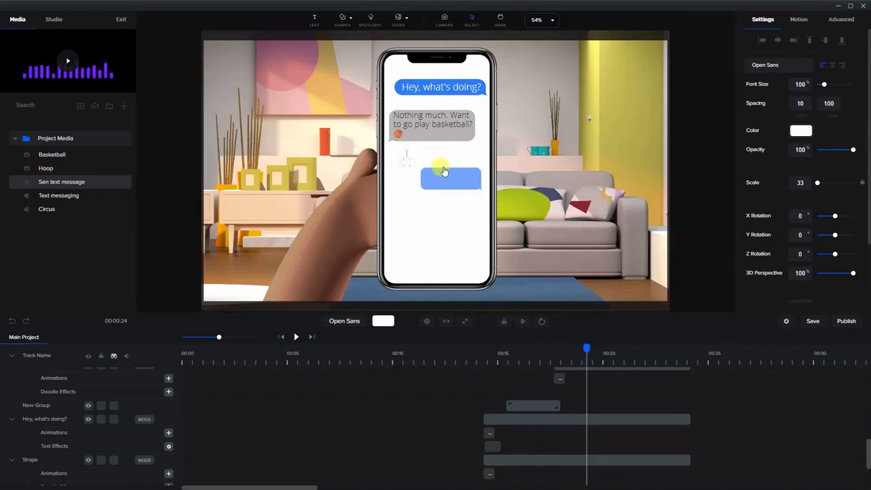
Unmute the Circus music track and play back the first blue bubble's appearance to hear the mix
left_click(480, 353)
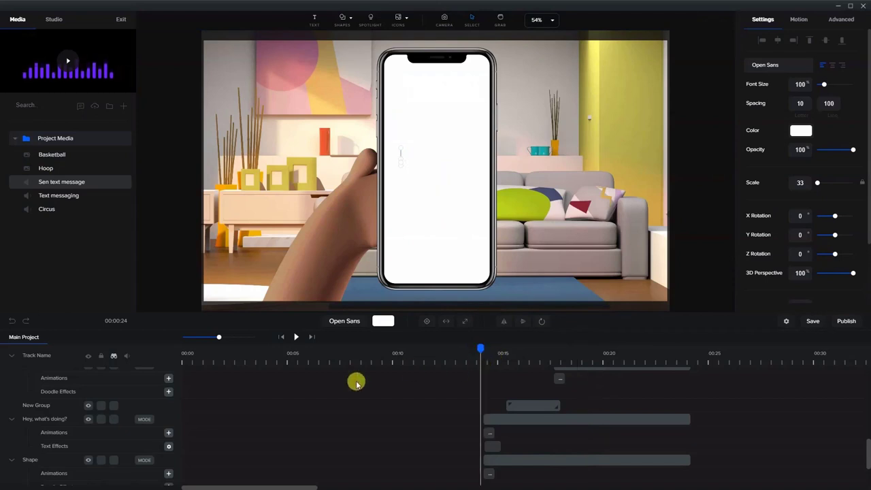
scroll(409, 439, "down", 3)
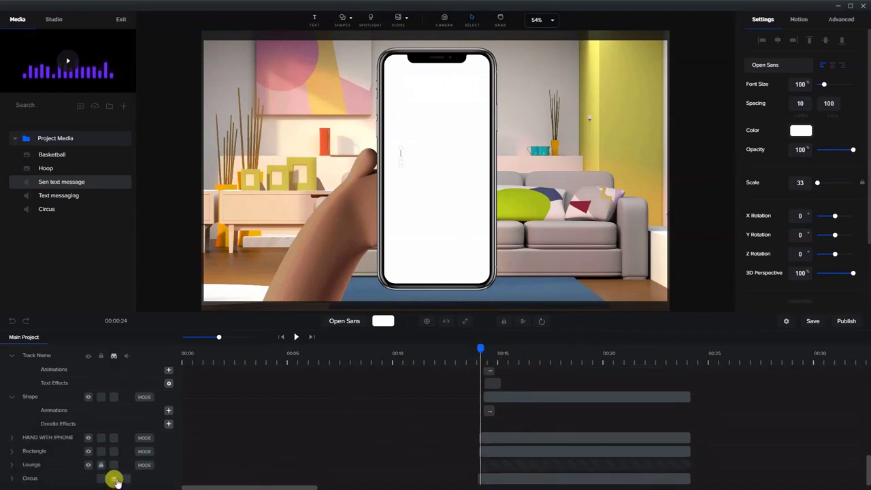
left_click(126, 480)
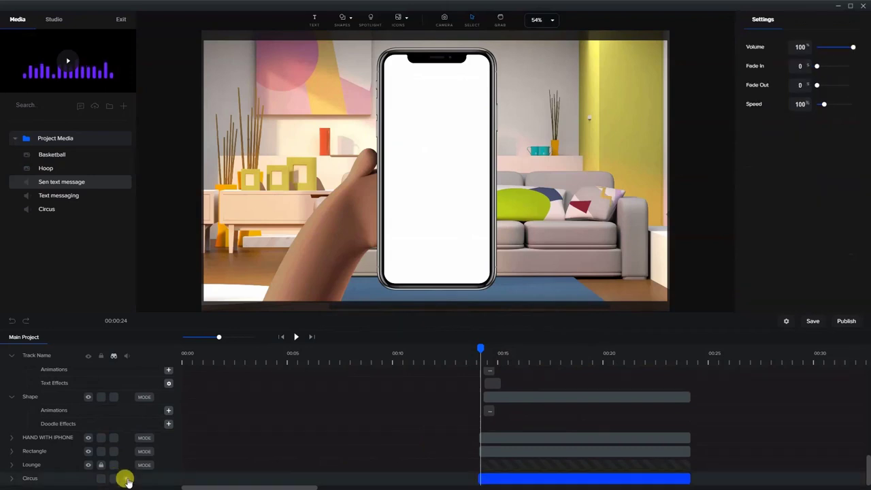
left_click(296, 336)
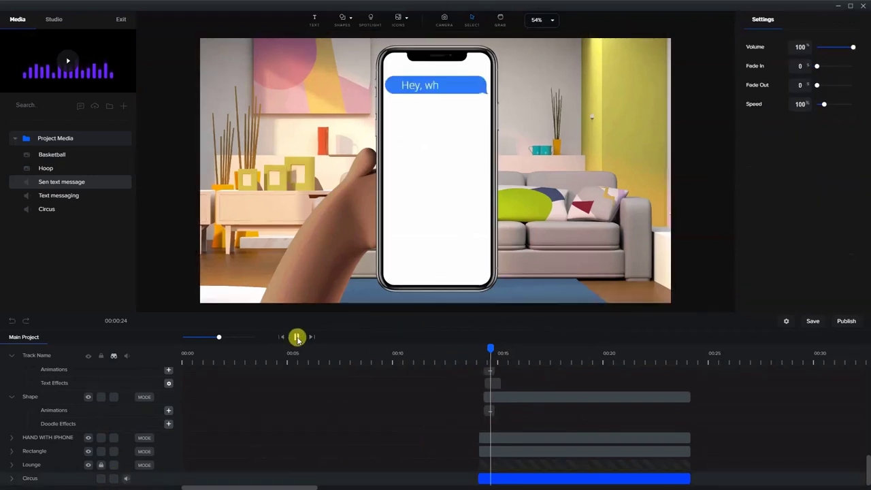
left_click(296, 337)
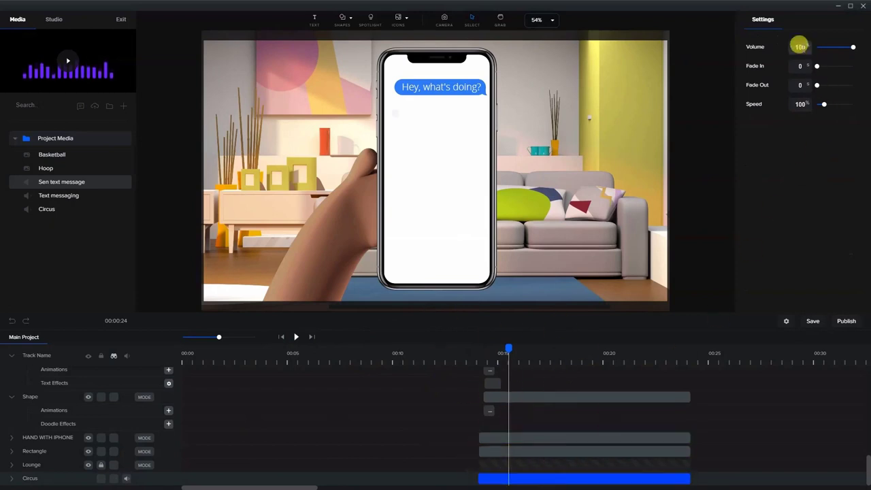
Set the Circus track's volume to 10% and play back the whole chat with its sounds
left_click(803, 47)
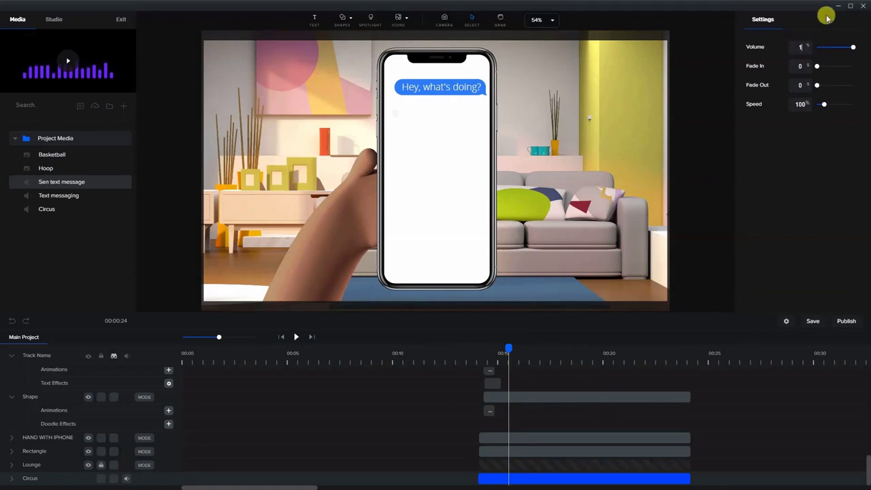
type("10")
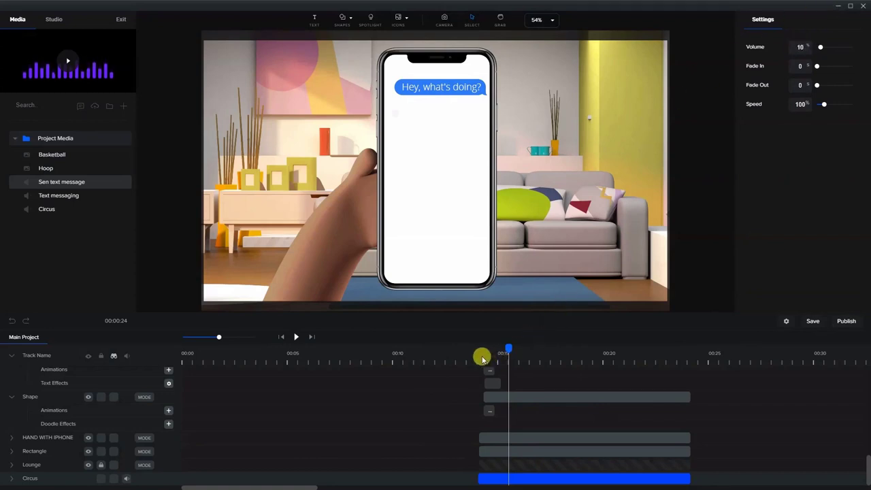
left_click(482, 348)
left_click(297, 338)
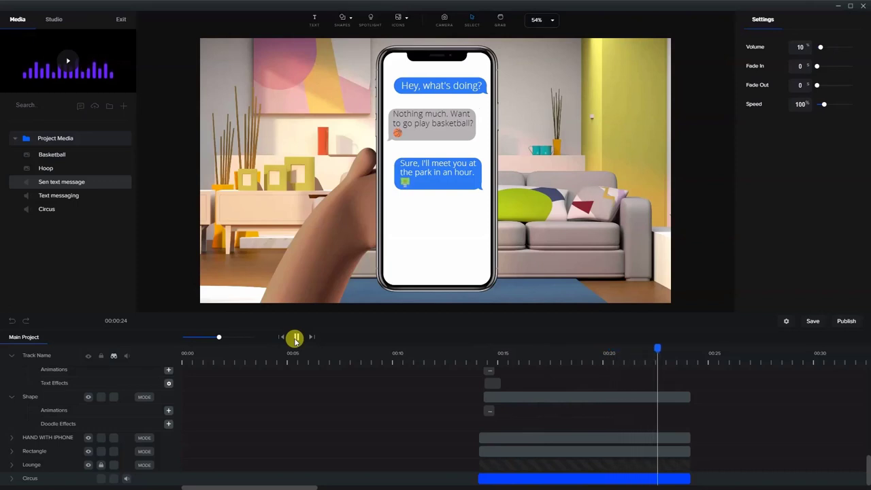
left_click(296, 338)
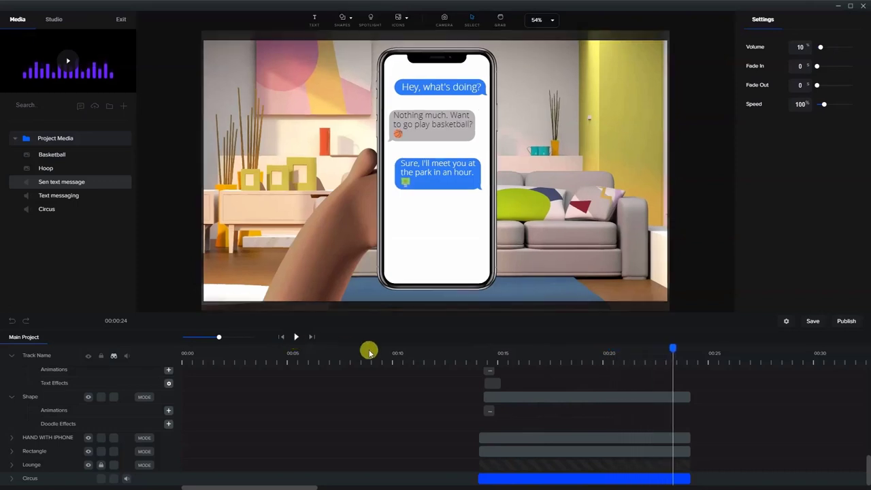
Add a camera movement starting where the first blue bubble appears and extend its end to about 00:21
left_click(485, 360)
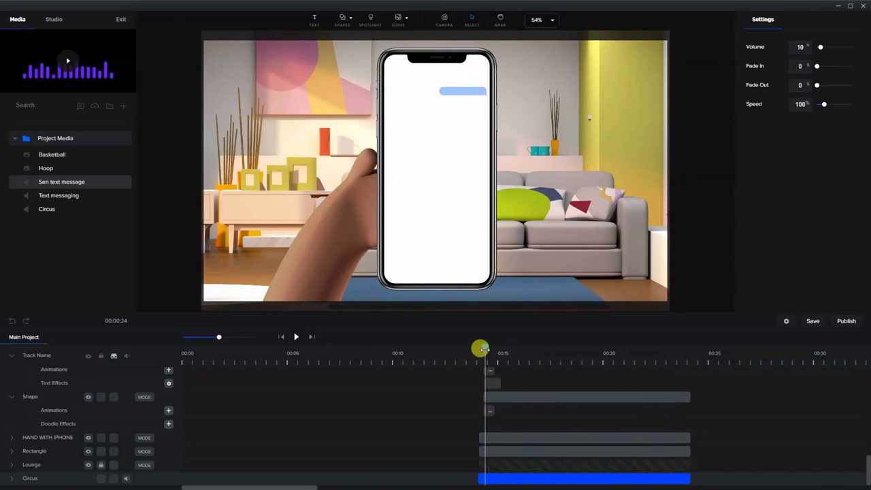
left_click(444, 19)
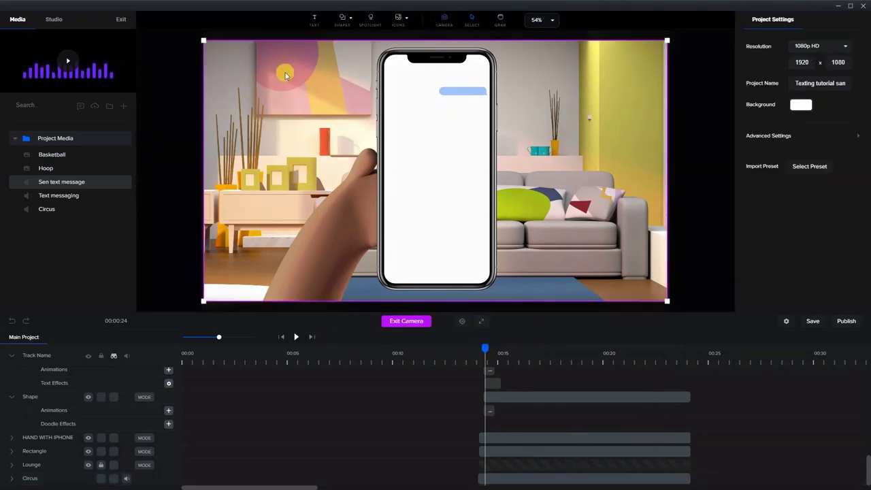
scroll(486, 383, "up", 5)
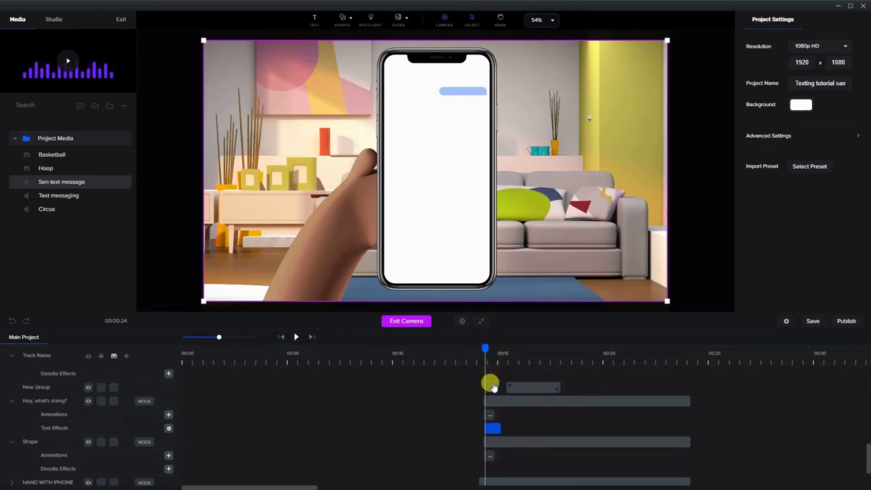
scroll(561, 398, "up", 3)
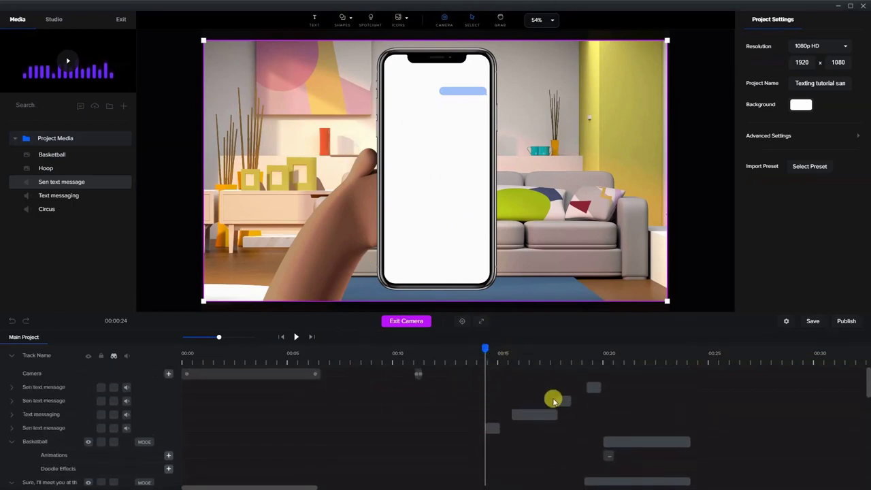
left_click(167, 375)
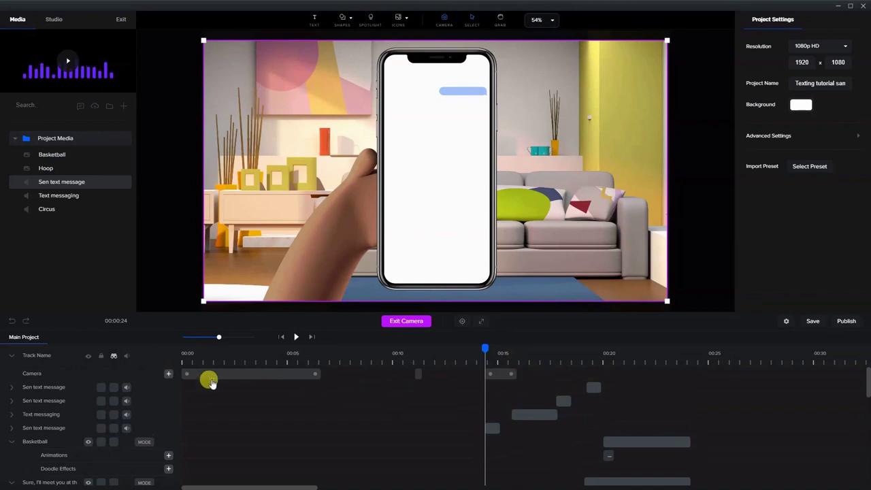
left_click_drag(483, 348, 637, 348)
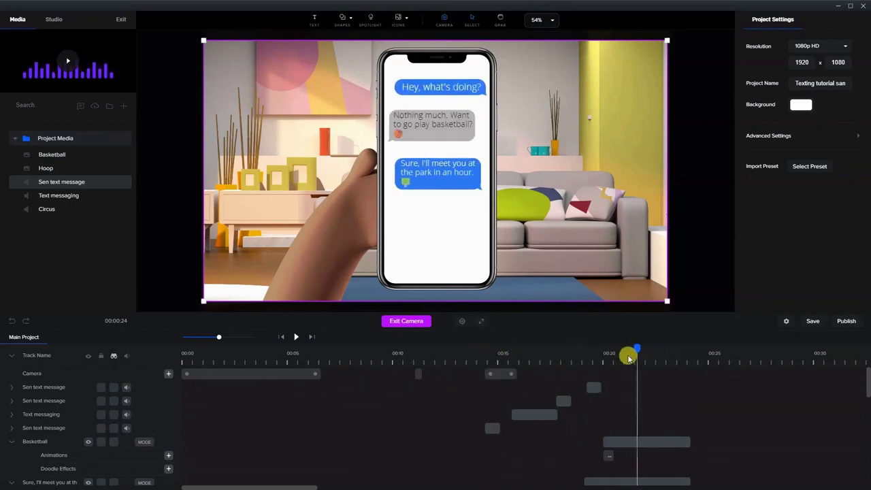
left_click(507, 373)
left_click_drag(554, 380, 647, 349)
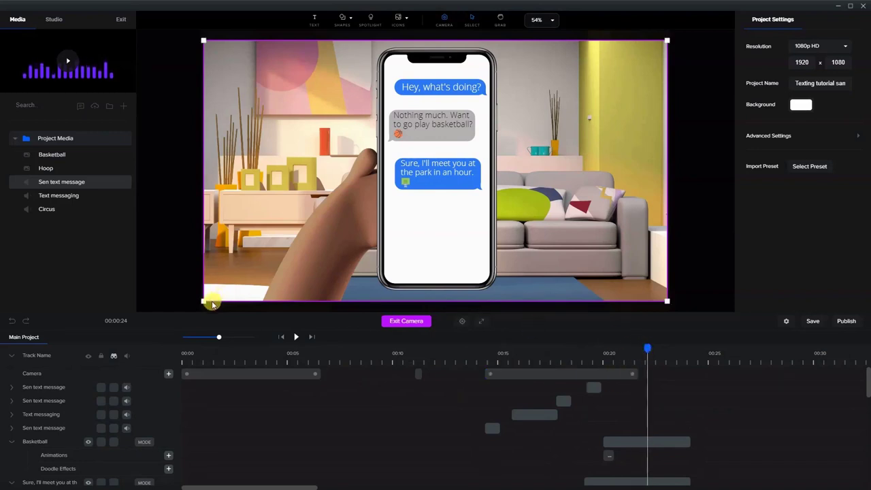
Shrink the camera frame and centre it on the phone's chat bubbles, and play back the zoom from the first bubble
left_click_drag(212, 303, 310, 240)
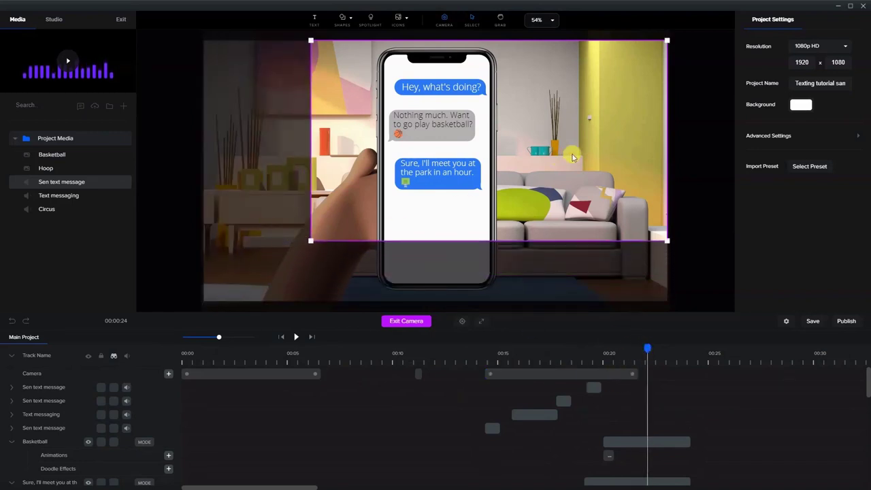
left_click_drag(574, 158, 527, 152)
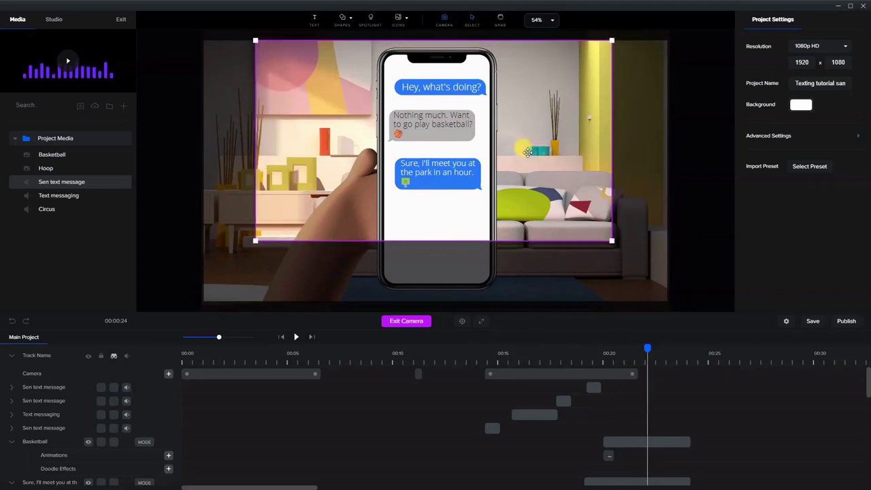
left_click(480, 361)
left_click(294, 339)
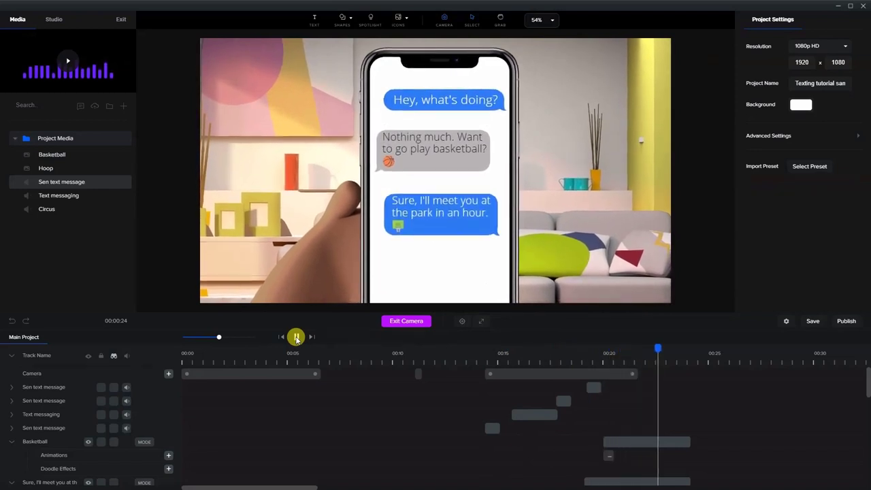
Stop the playback and shift the start of the chat's camera movement to about 00:16, keeping its end in place
left_click(296, 336)
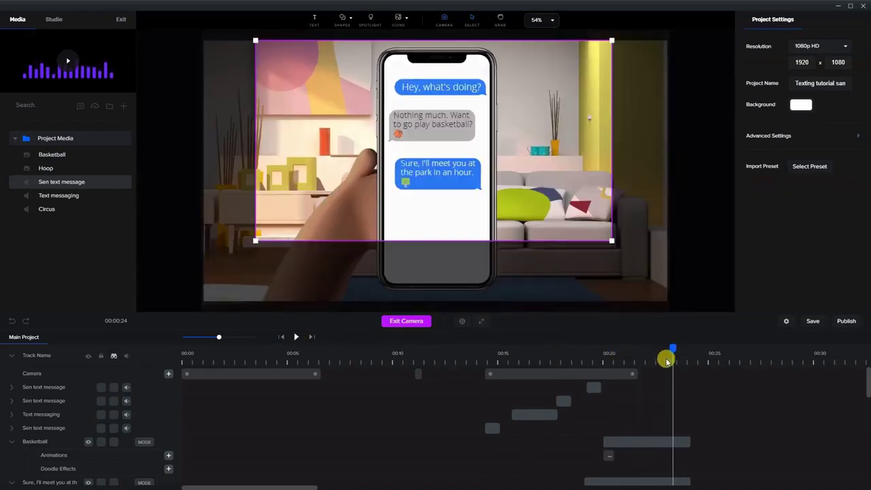
left_click_drag(667, 348, 640, 308)
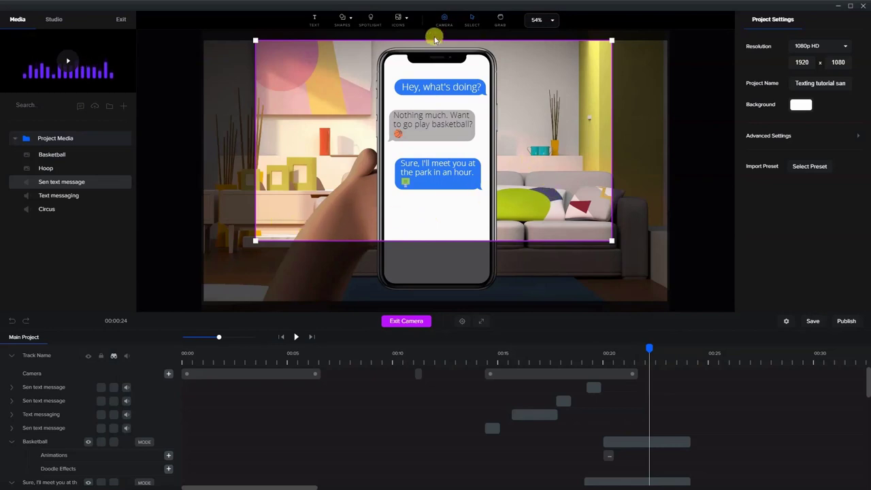
left_click(563, 374)
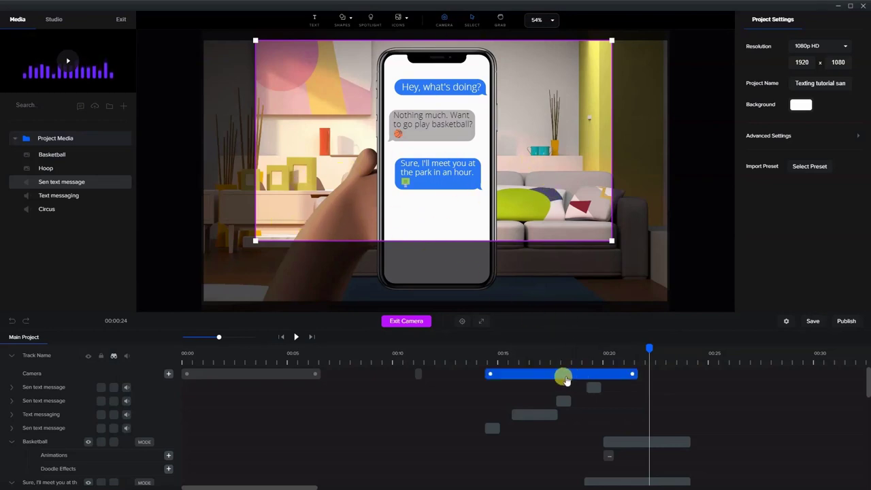
left_click_drag(487, 373, 520, 373)
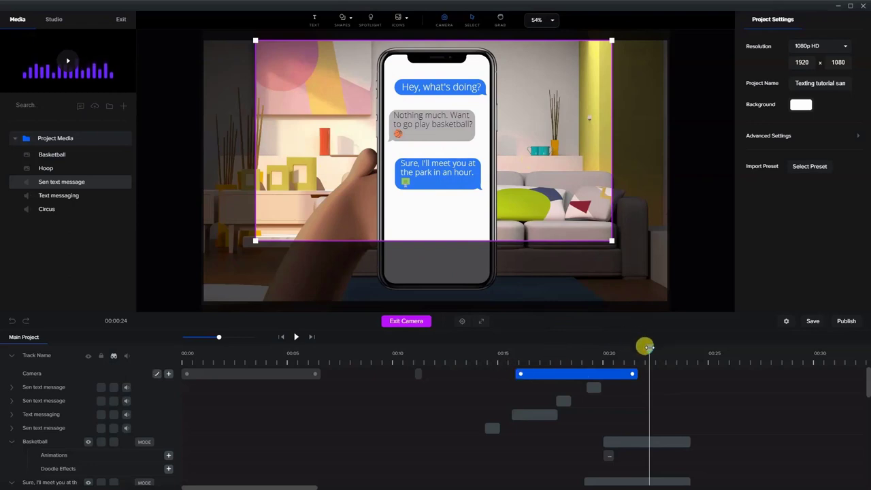
Just before the camera movement starts, shrink the opening camera frame and place it over the upper part of the phone
left_click_drag(646, 345, 506, 351)
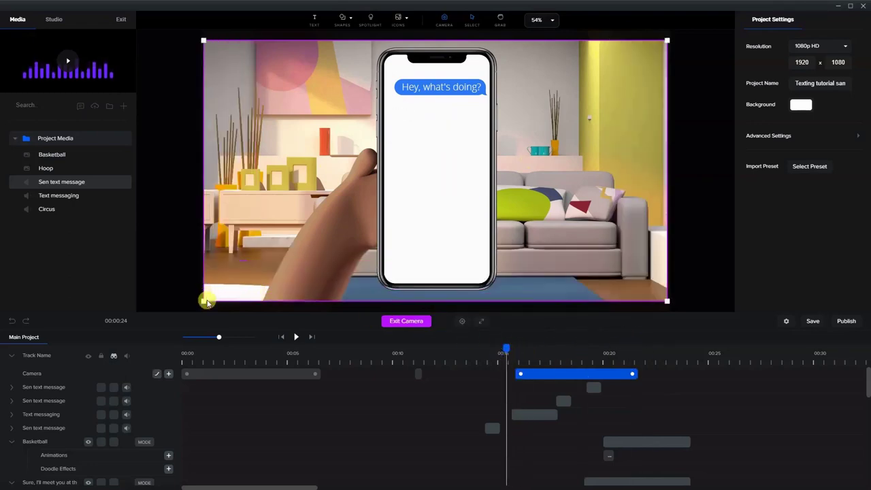
left_click_drag(217, 283, 352, 171)
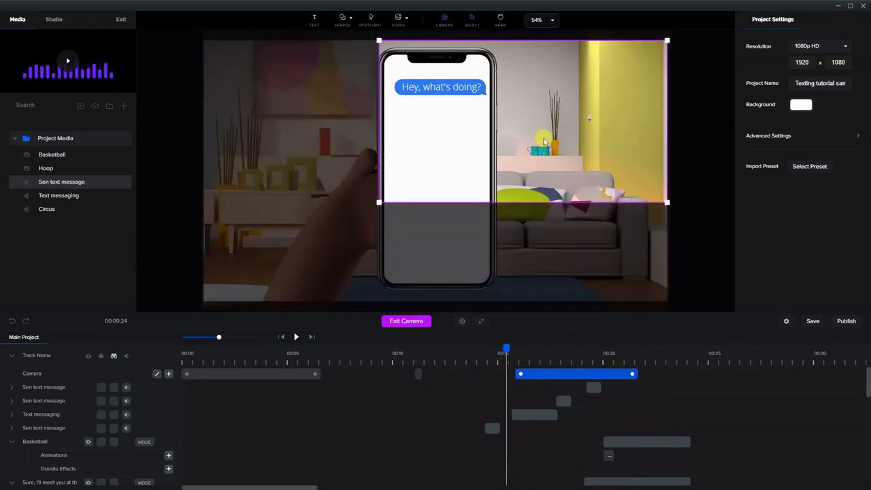
left_click_drag(596, 122, 532, 115)
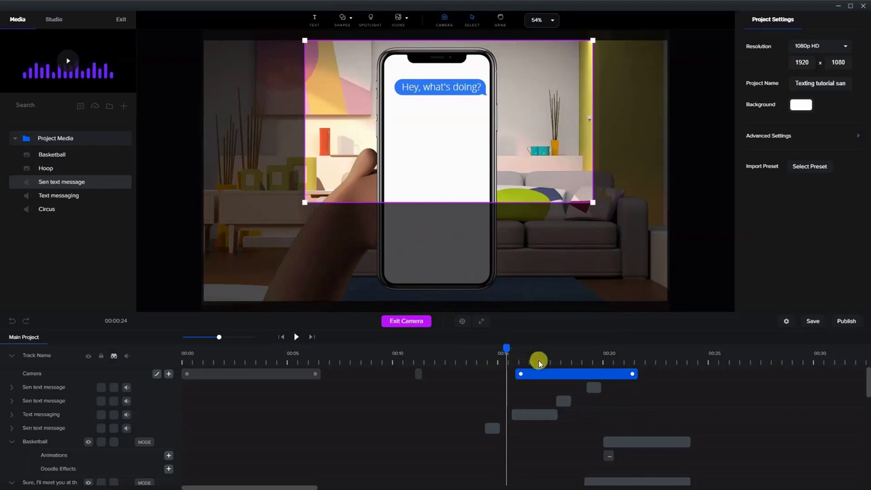
After the camera movement's end, at about 00:22, shrink the closing frame slightly and centre it on the chat bubbles
left_click_drag(492, 347, 659, 365)
left_click(407, 248)
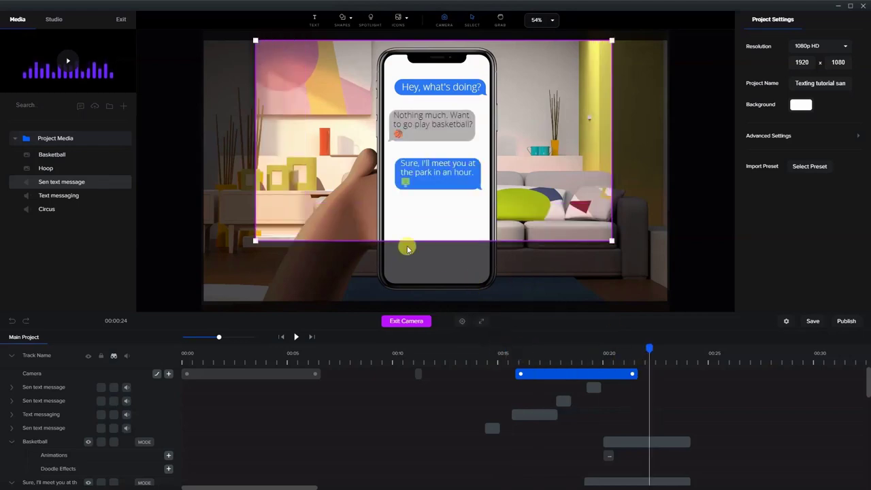
left_click_drag(251, 239, 276, 231)
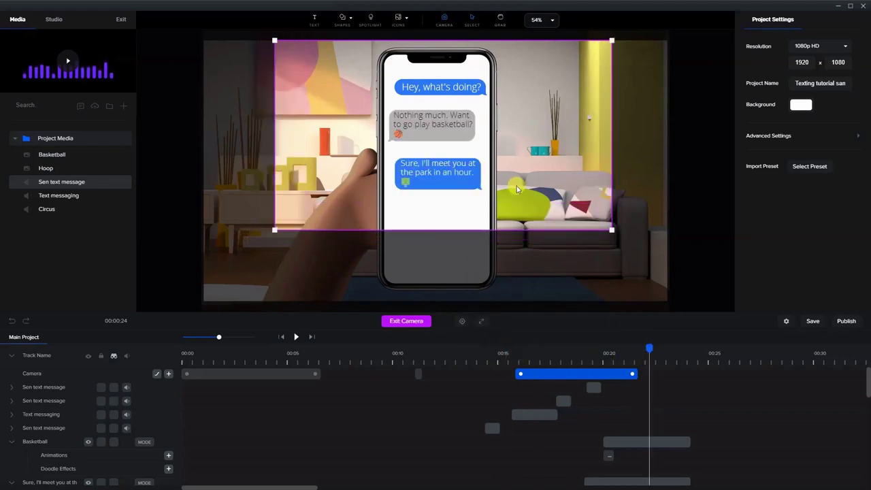
left_click_drag(541, 178, 523, 175)
Extend the camera movement's start back to where the first blue bubble appears, and play back the chat to check the zoom
left_click(520, 375)
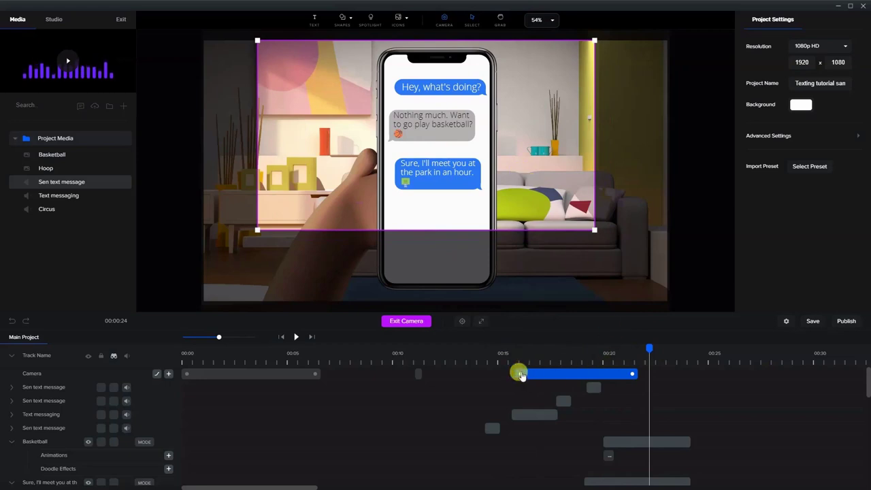
left_click_drag(520, 375, 484, 372)
left_click(479, 352)
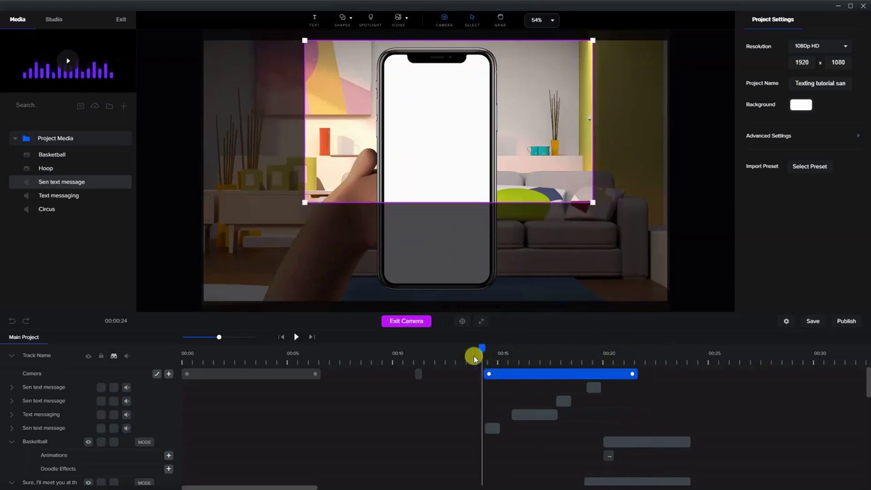
left_click(297, 336)
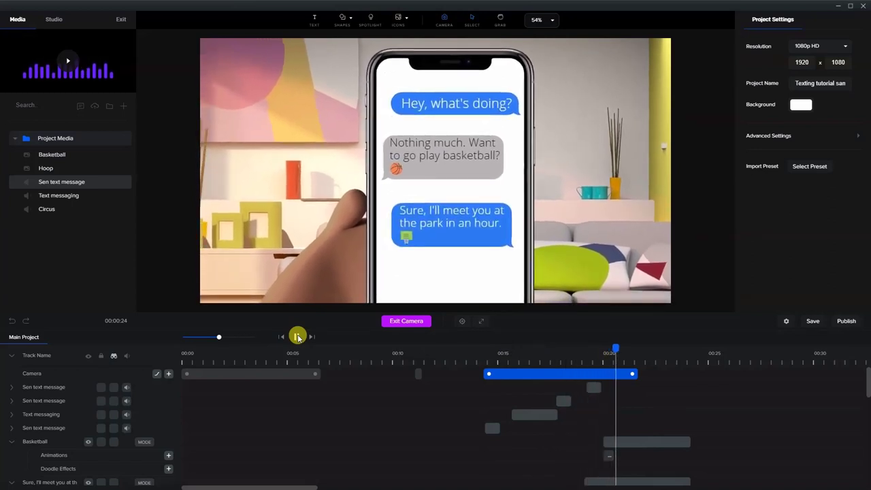
left_click(297, 337)
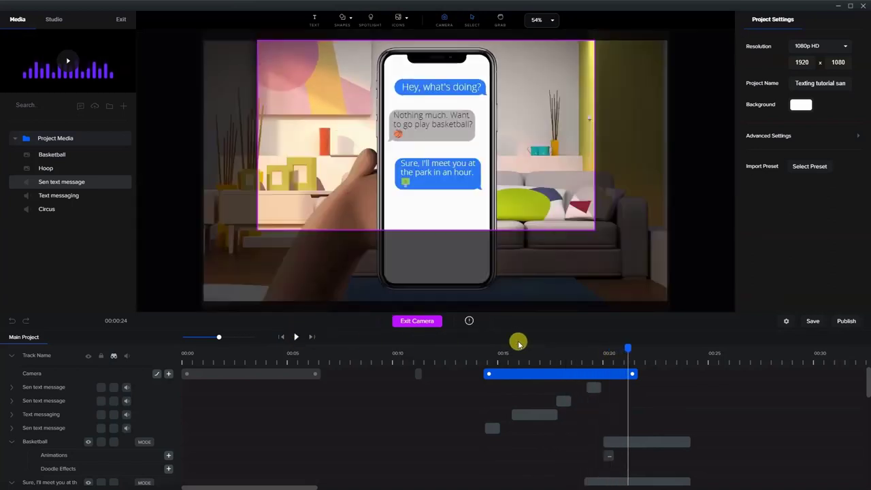
left_click(604, 349)
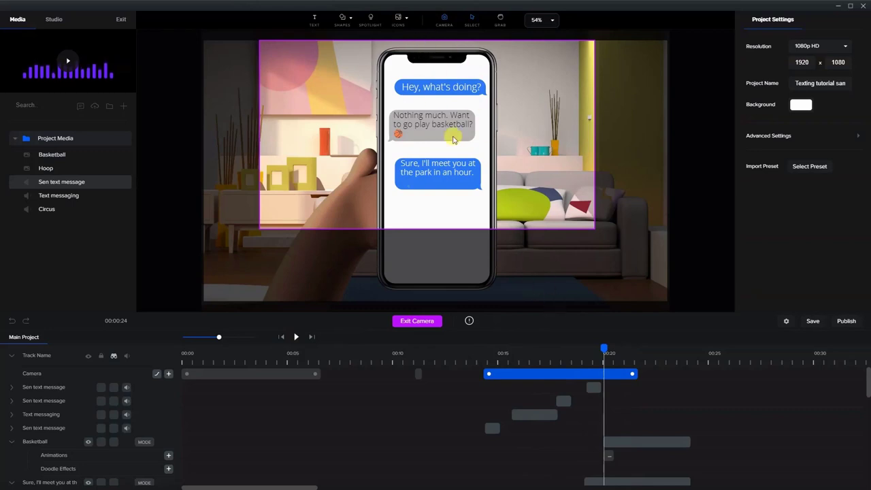